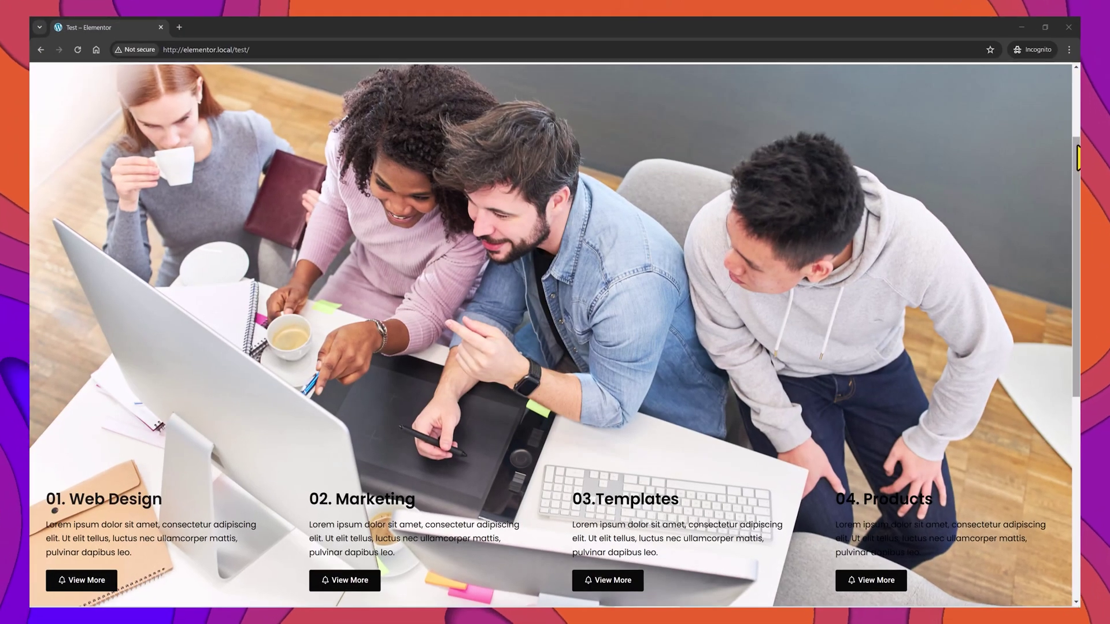
Step: Scroll to CHECK OUR PRODUCTS and cycle through the Templates, Services and Products tabs, ending on Services
{"action": "scroll", "coordinate": [1077, 176], "scroll_direction": "down", "scroll_amount": 3}
{"action": "left_click_drag", "start_coordinate": [1077, 176], "coordinate": [1078, 343]}
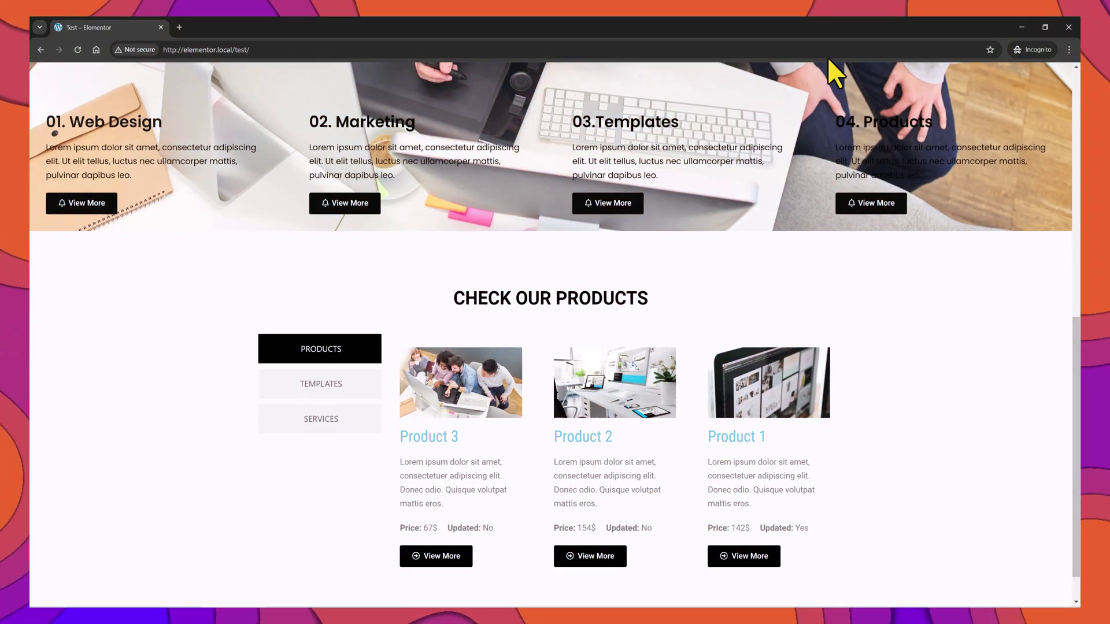
{"action": "left_click", "coordinate": [308, 384]}
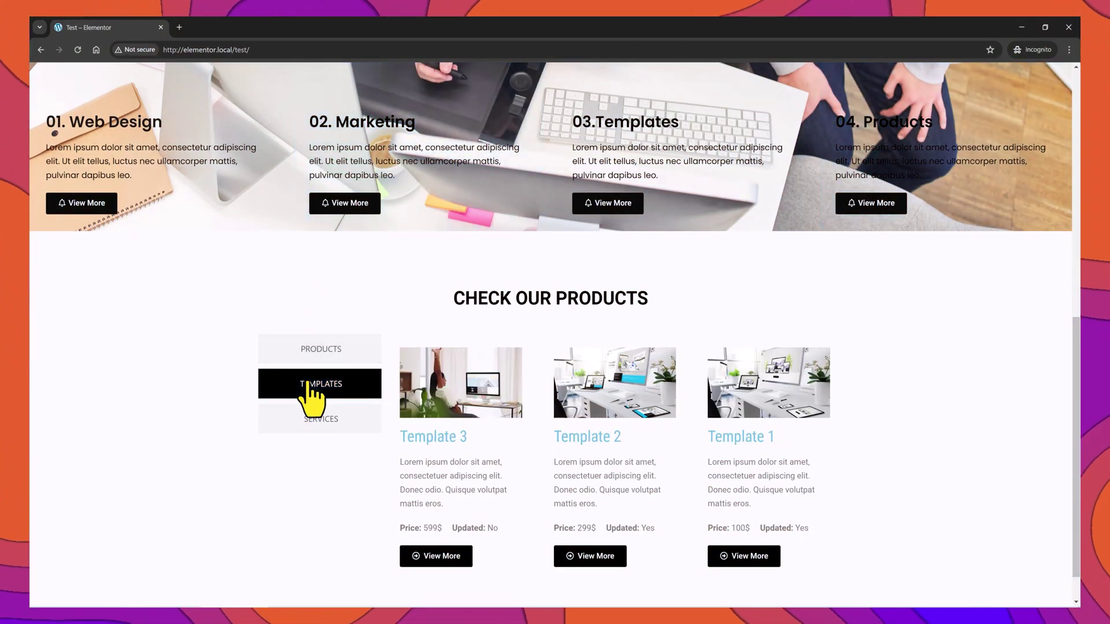
{"action": "left_click", "coordinate": [311, 418]}
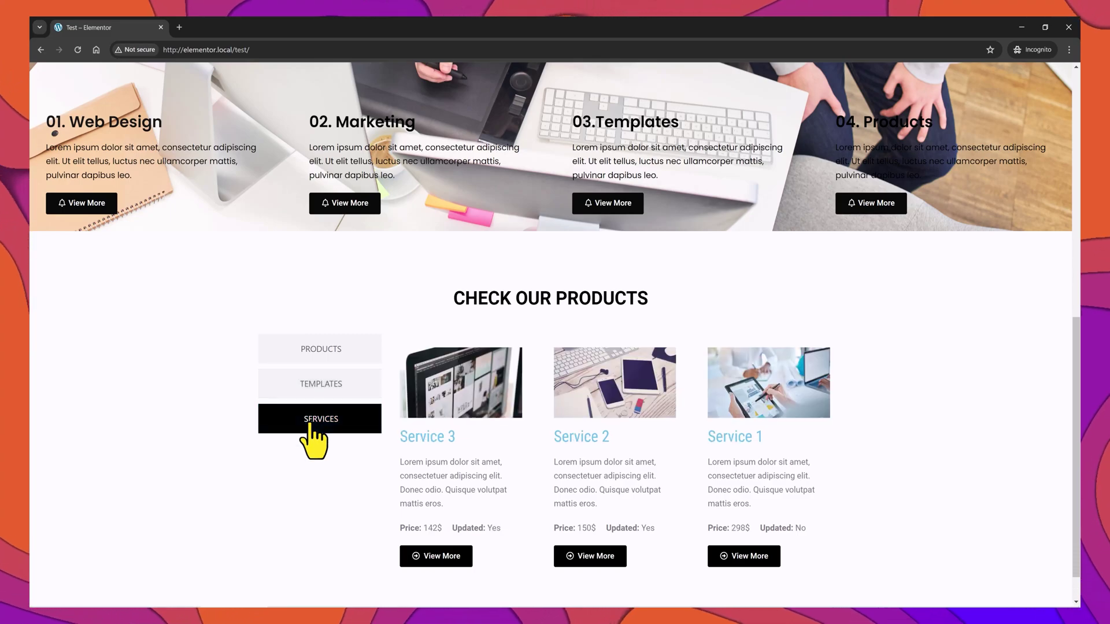
{"action": "left_click", "coordinate": [316, 354]}
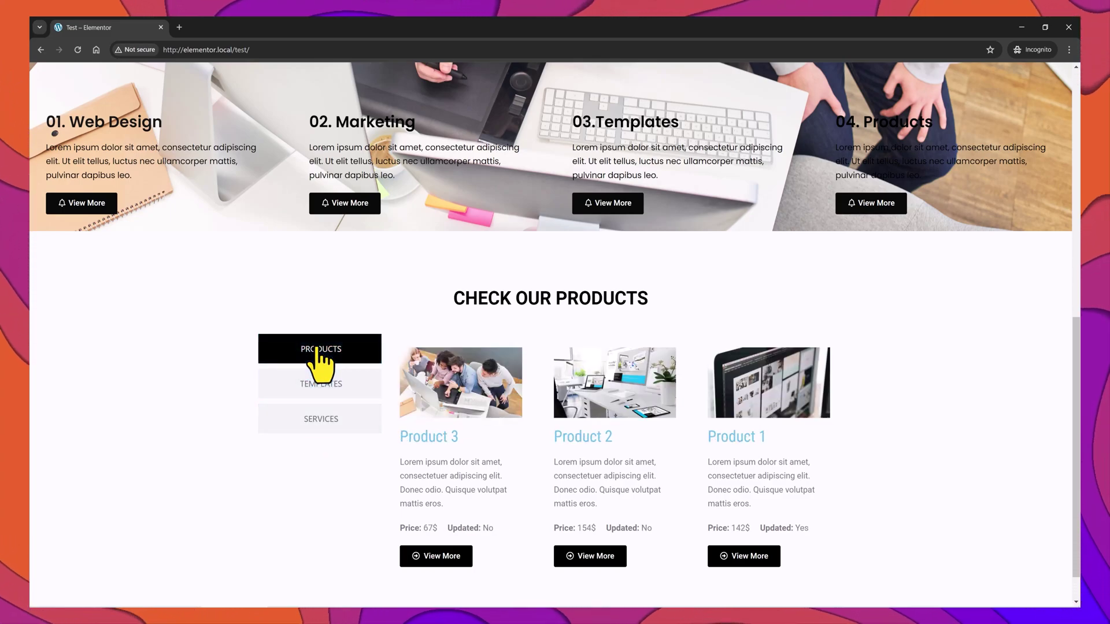
{"action": "left_click", "coordinate": [315, 384]}
{"action": "left_click", "coordinate": [313, 417]}
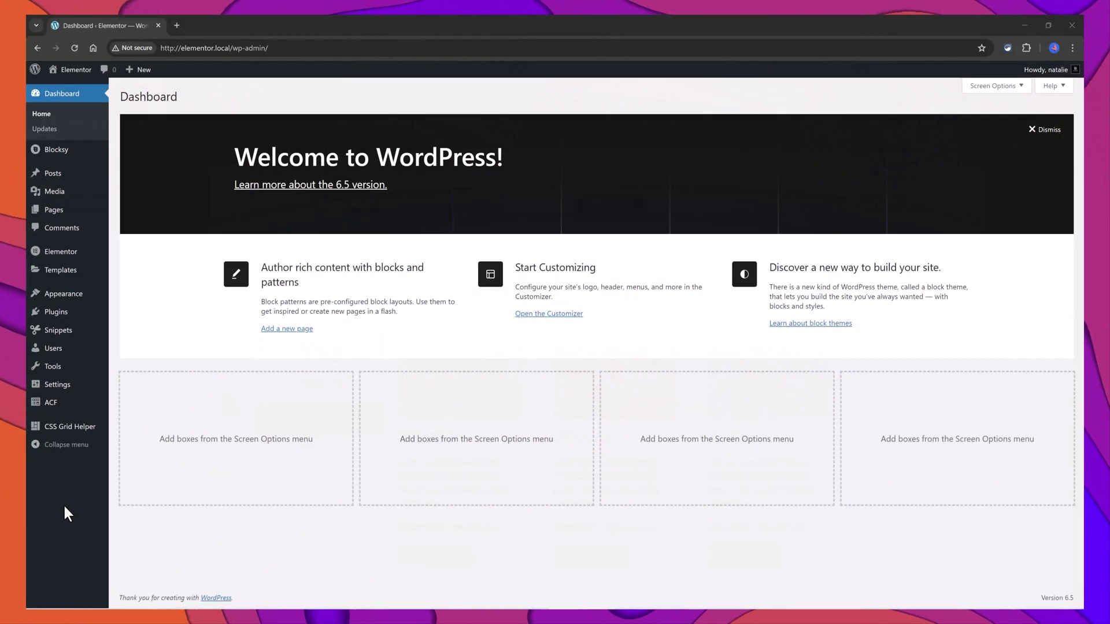
Step: Review the Grid Container, Nested Elements and Taxonomy Filter experiments in Elementor Settings > Features and save
{"action": "mouse_move", "coordinate": [60, 252]}
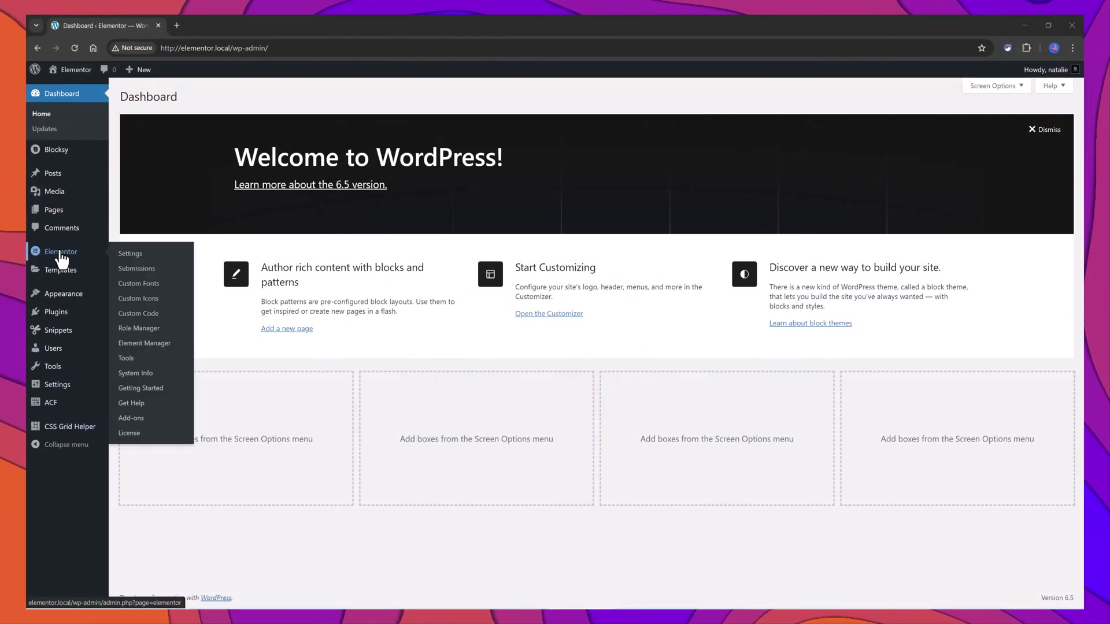
{"action": "left_click", "coordinate": [128, 253]}
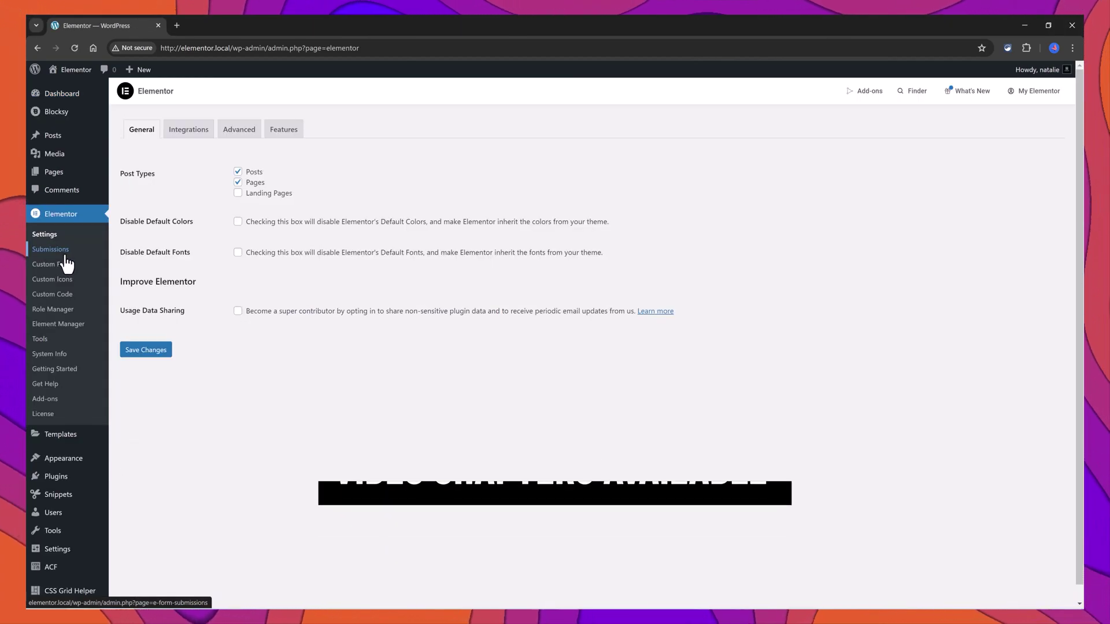
{"action": "left_click", "coordinate": [286, 131]}
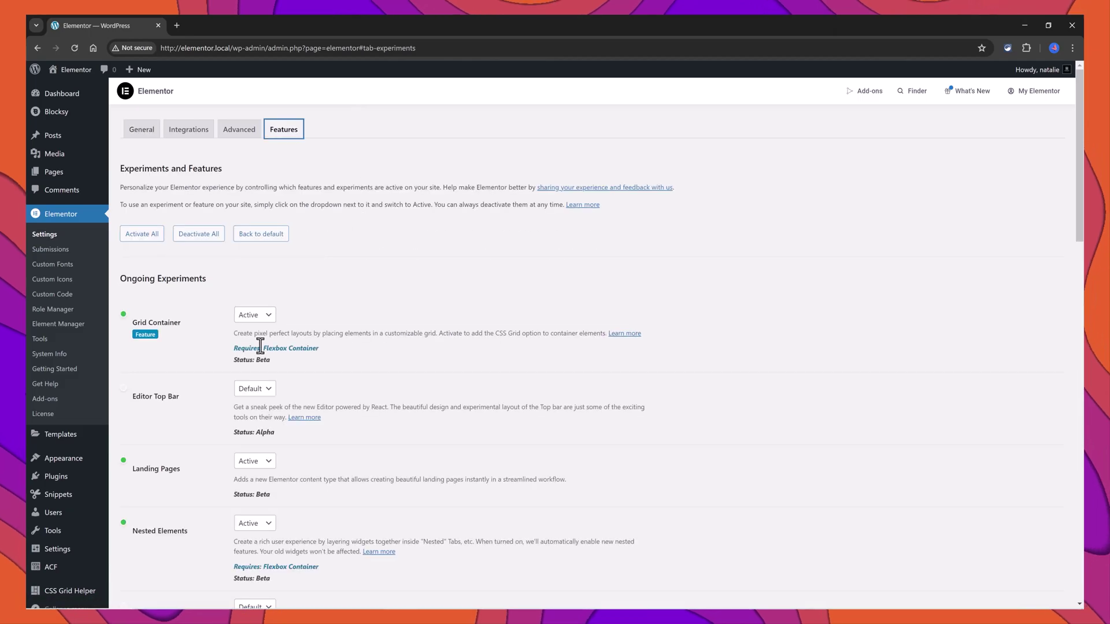
{"action": "scroll", "coordinate": [173, 341], "scroll_direction": "down", "scroll_amount": 14}
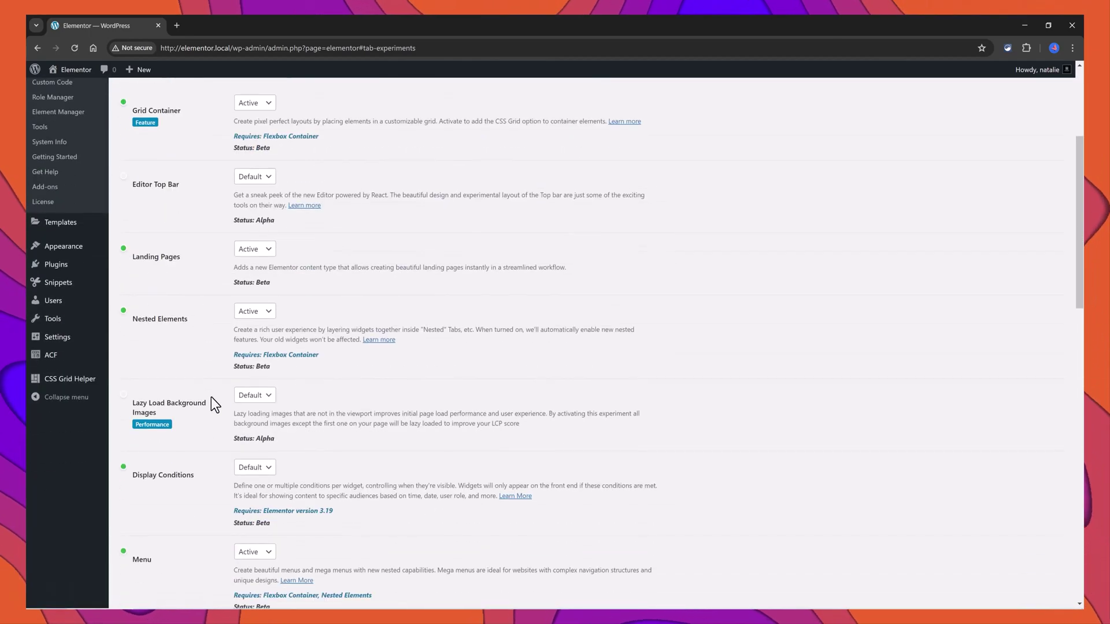
{"action": "scroll", "coordinate": [717, 292], "scroll_direction": "up", "scroll_amount": 14}
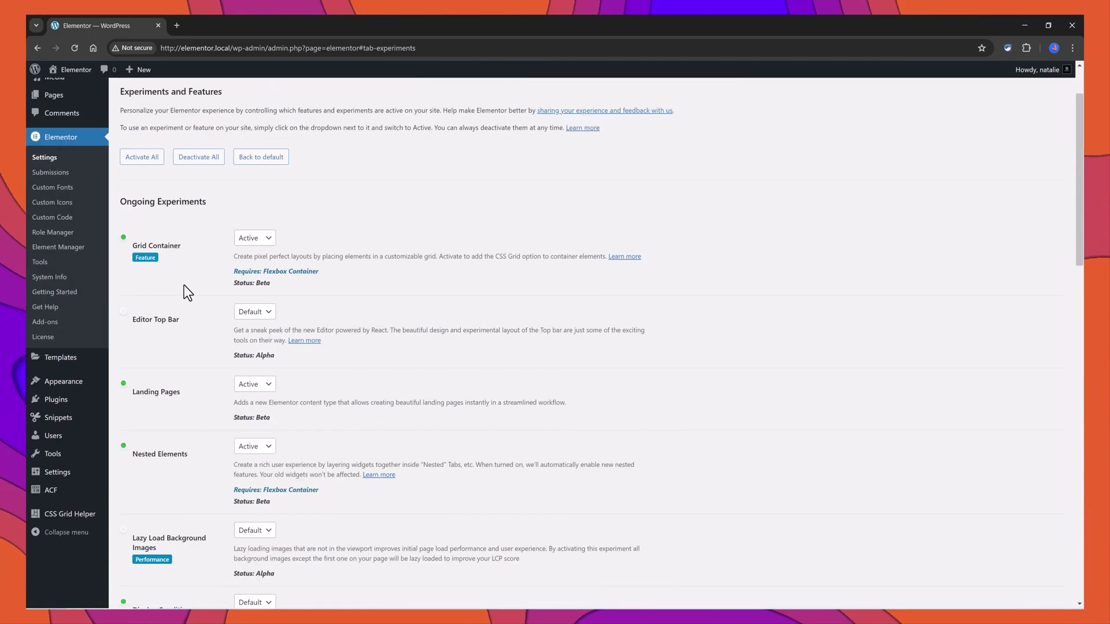
{"action": "scroll", "coordinate": [249, 439], "scroll_direction": "down", "scroll_amount": 3}
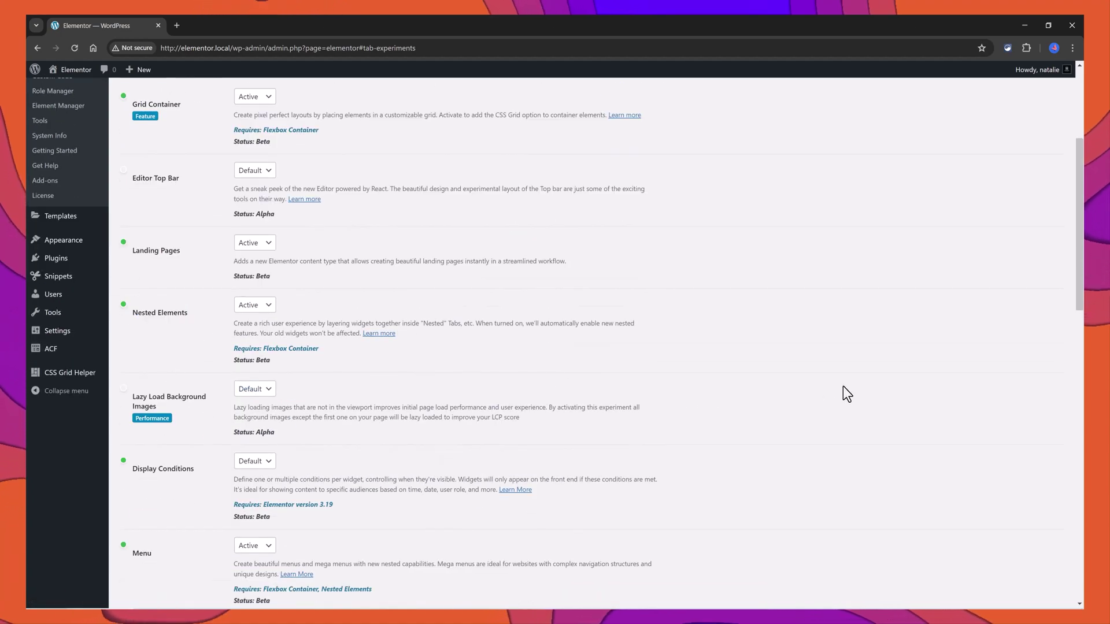
{"action": "scroll", "coordinate": [809, 393], "scroll_direction": "down", "scroll_amount": 7}
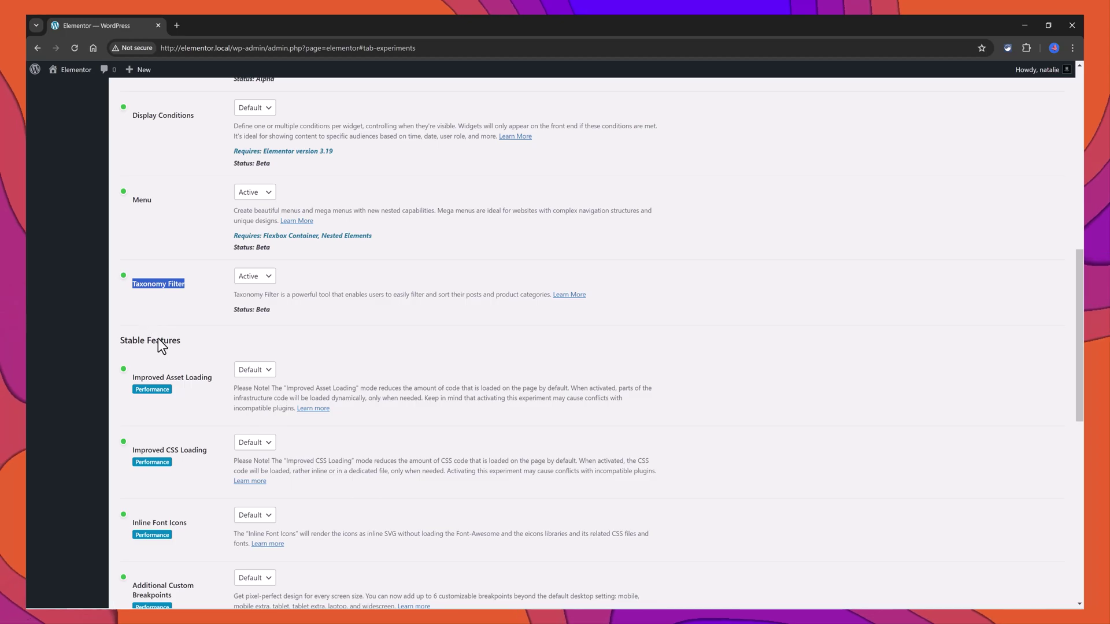
{"action": "scroll", "coordinate": [161, 350], "scroll_direction": "down", "scroll_amount": 10}
{"action": "left_click", "coordinate": [127, 552]}
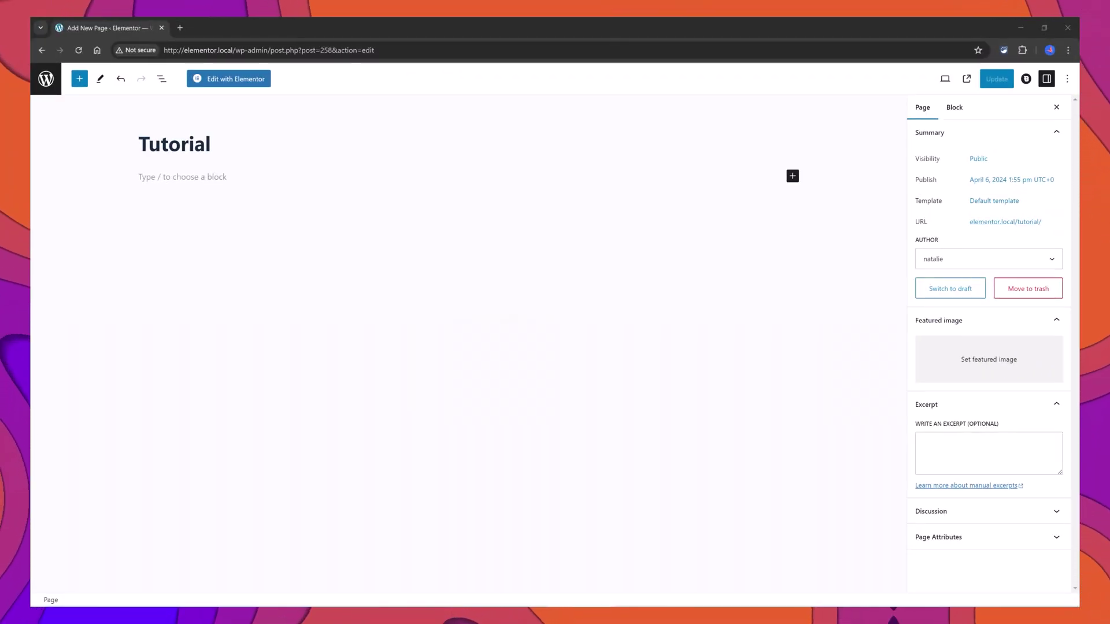
Step: Launch Edit with Elementor from the Tutorial page's block editor
{"action": "left_click", "coordinate": [258, 78]}
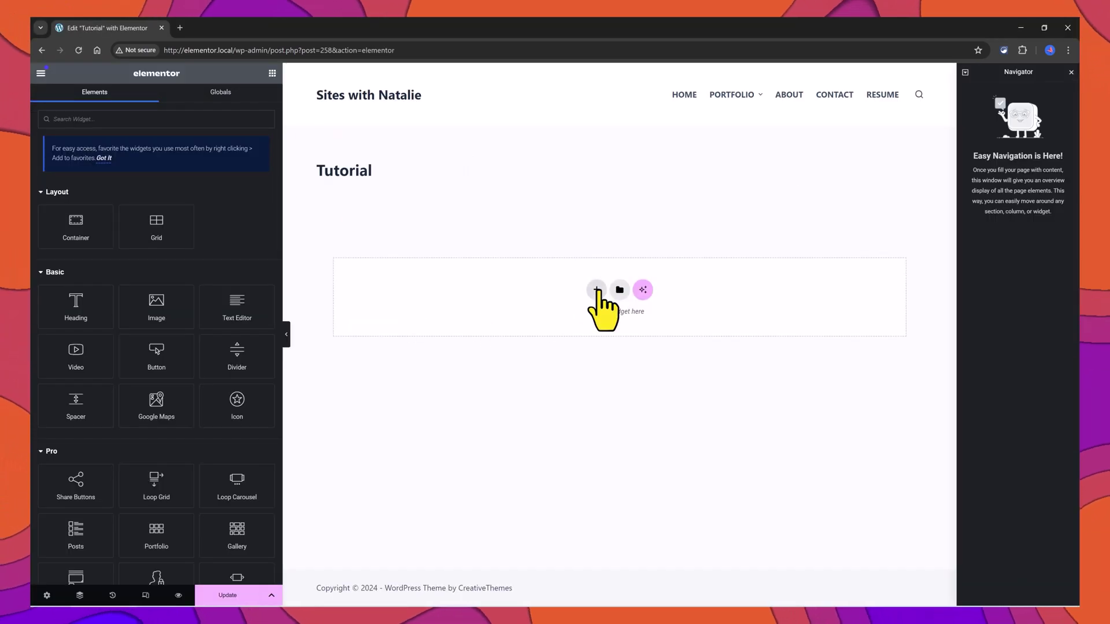
Step: Add a container with Full Width content, 100% width and a 100 vh minimum height
{"action": "left_click", "coordinate": [596, 289]}
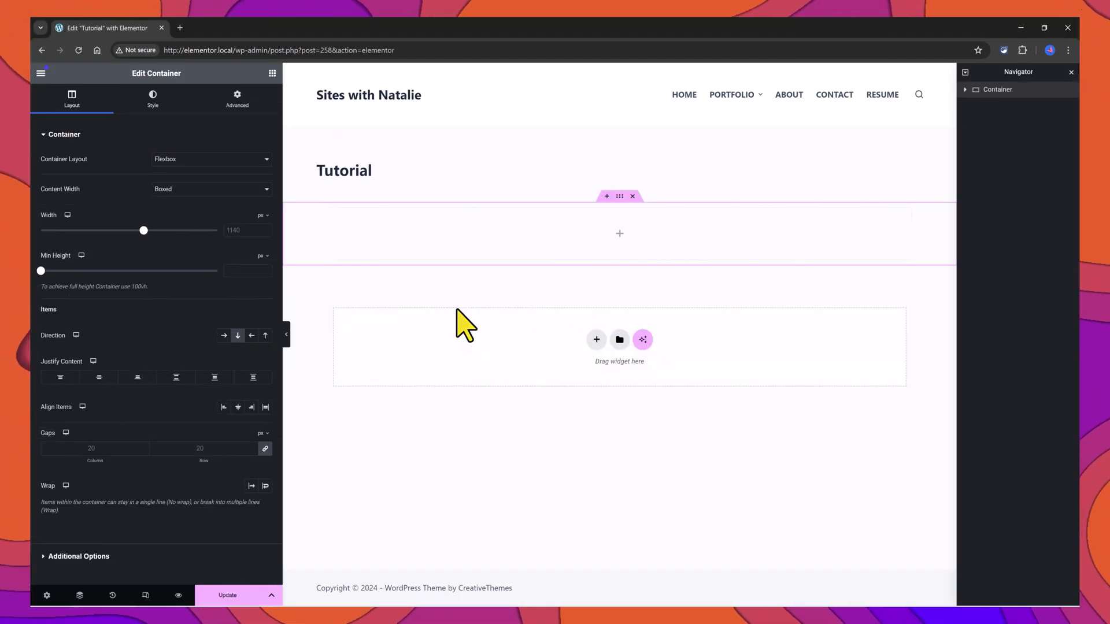
{"action": "left_click", "coordinate": [211, 190]}
{"action": "left_click", "coordinate": [204, 215]}
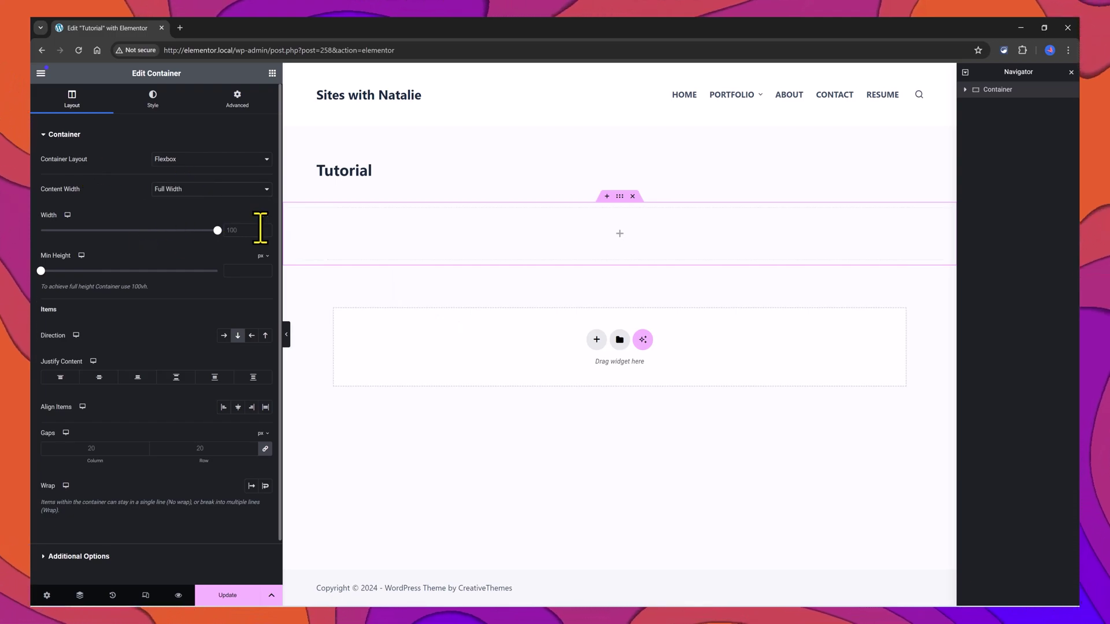
{"action": "left_click", "coordinate": [261, 215]}
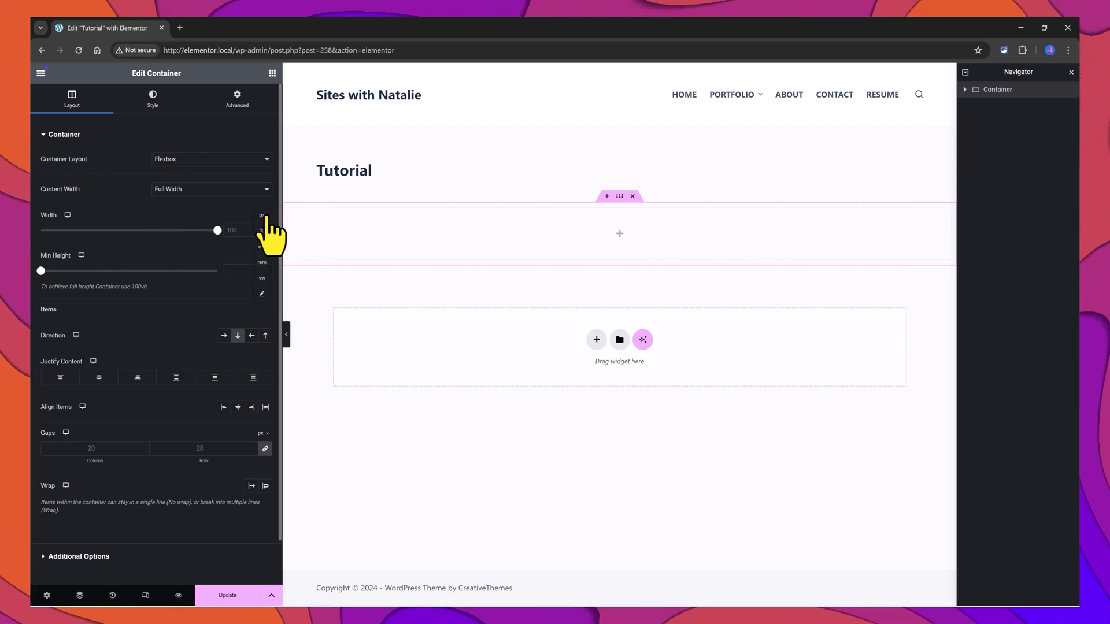
{"action": "left_click", "coordinate": [236, 229]}
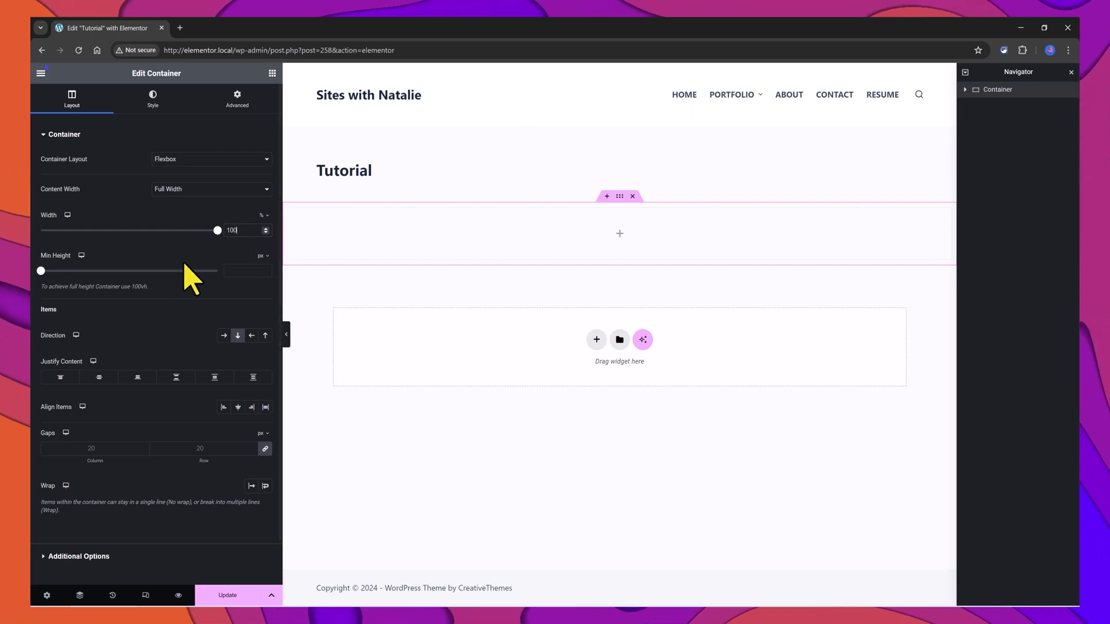
{"action": "left_click", "coordinate": [262, 255]}
{"action": "left_click", "coordinate": [265, 267]}
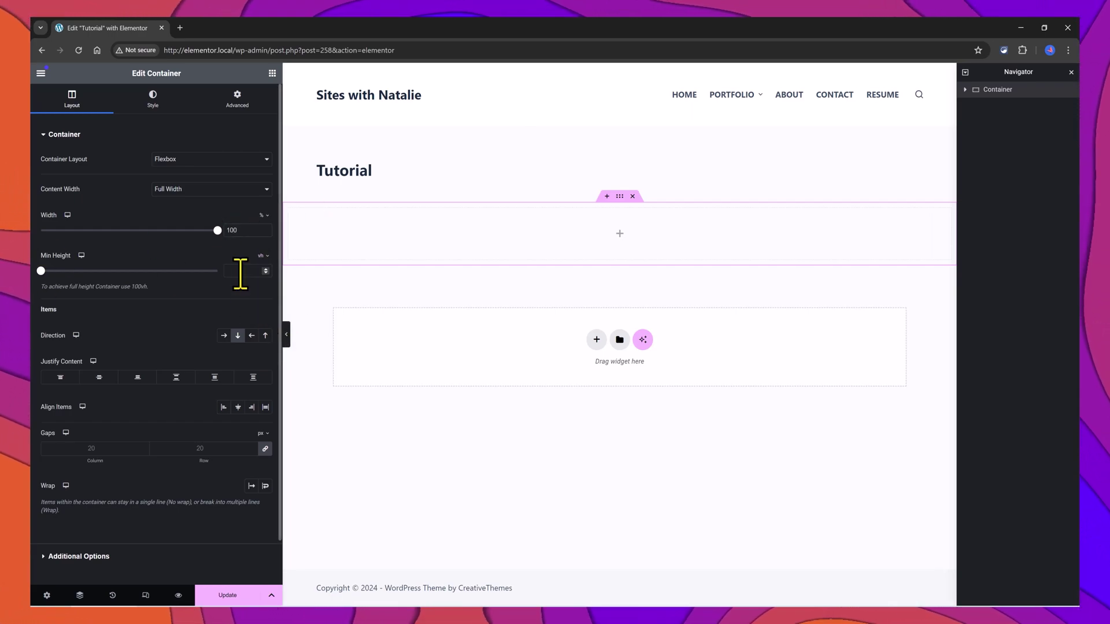
{"action": "left_click", "coordinate": [248, 271]}
{"action": "type", "text": "100"}
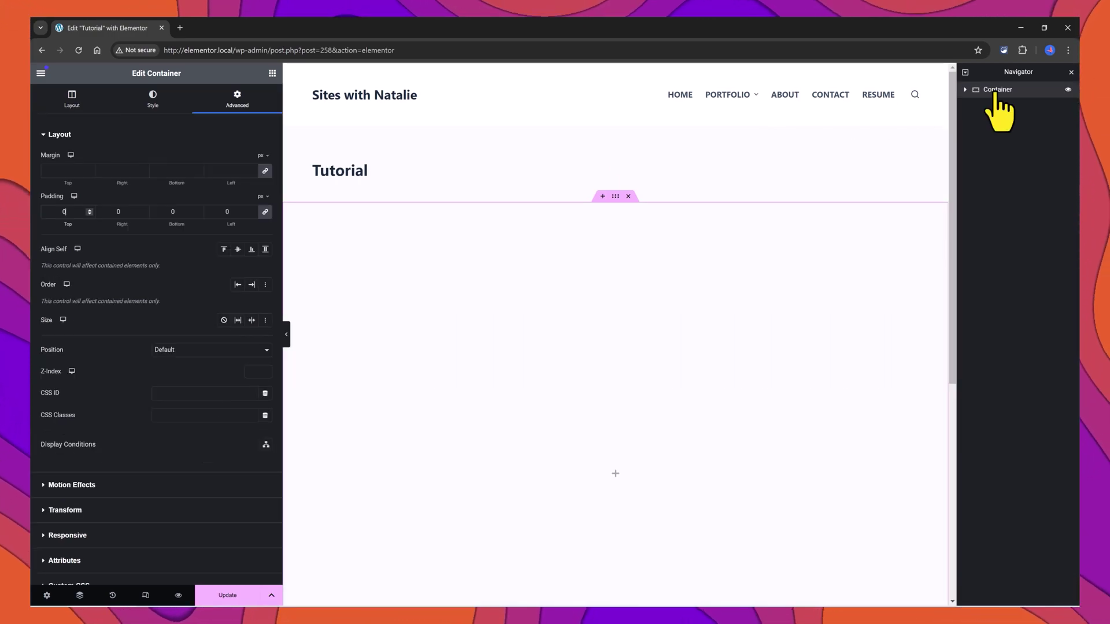
Step: Rename the container to MAIN in the Navigator
{"action": "double_click", "coordinate": [995, 90]}
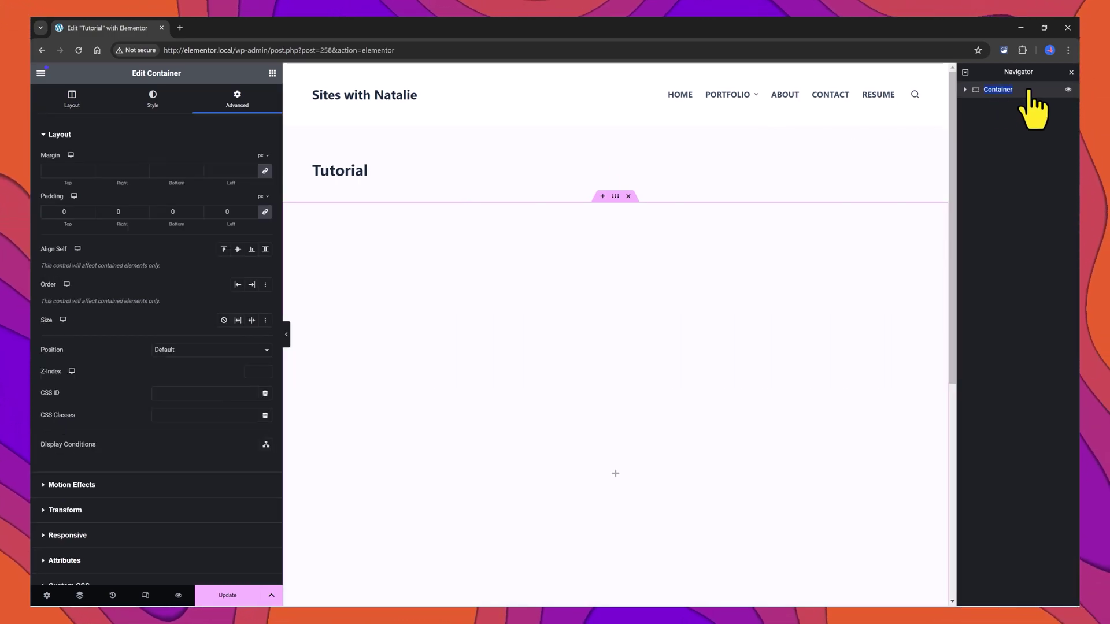
{"action": "type", "text": "MAIN"}
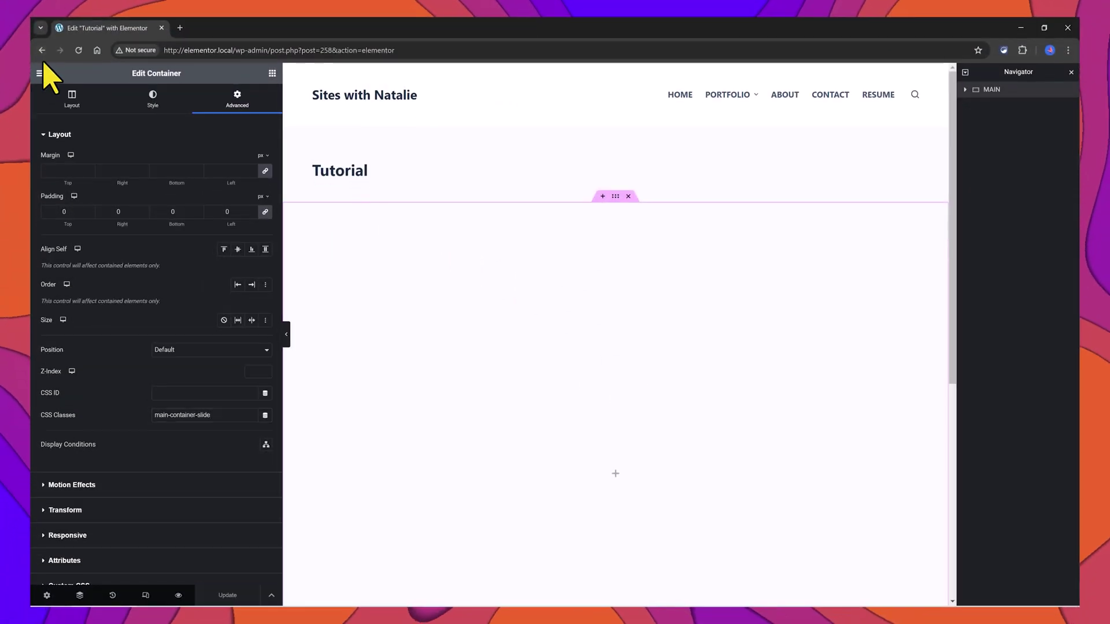
{"action": "left_click", "coordinate": [40, 74]}
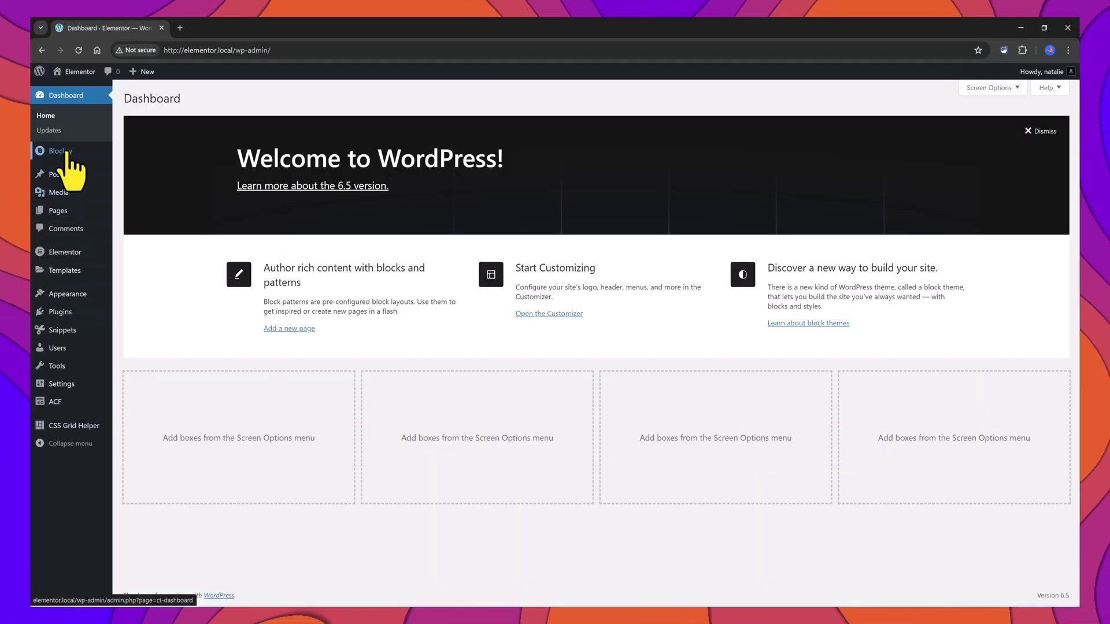
{"action": "mouse_move", "coordinate": [58, 192]}
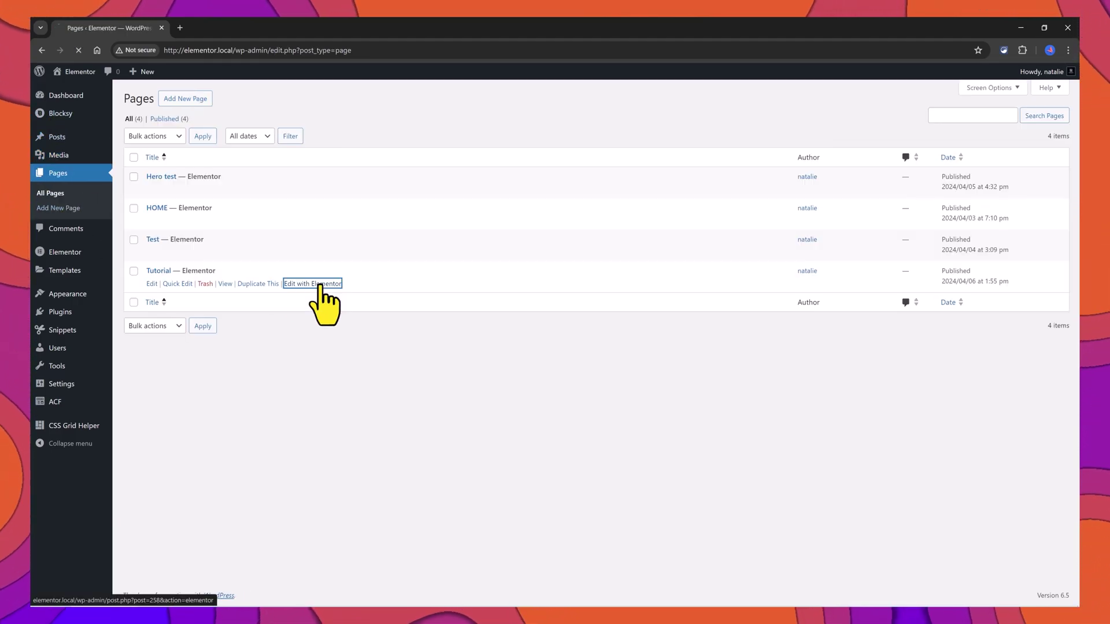
{"action": "left_click", "coordinate": [317, 286]}
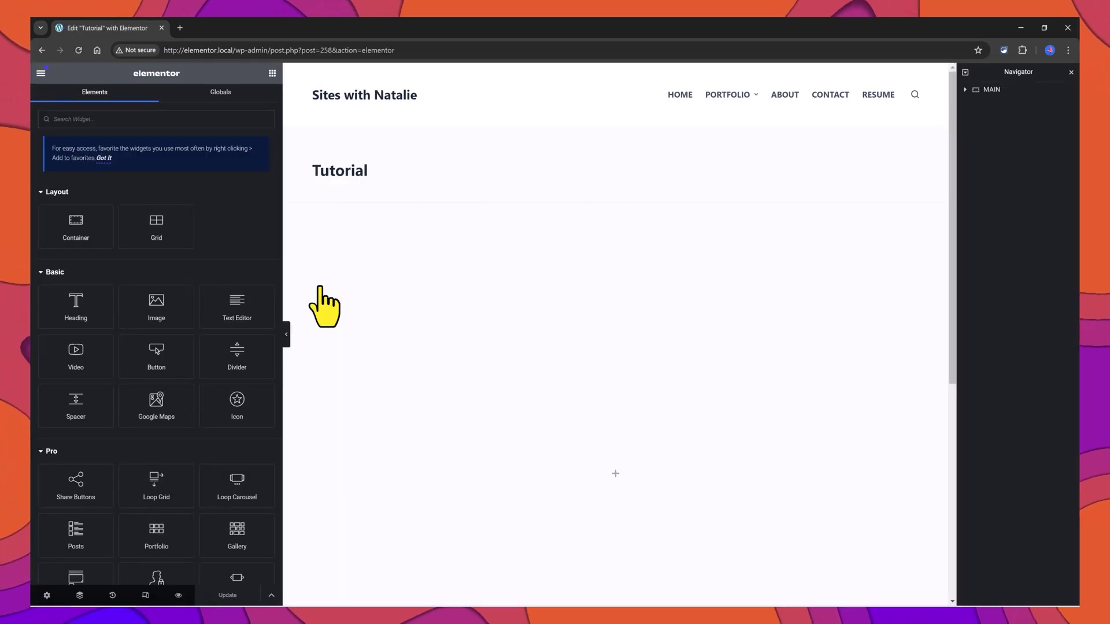
Step: Paste the 21-line hover-slide CSS block into MAIN's Advanced > Custom CSS
{"action": "left_click", "coordinate": [309, 260]}
{"action": "left_click", "coordinate": [236, 98]}
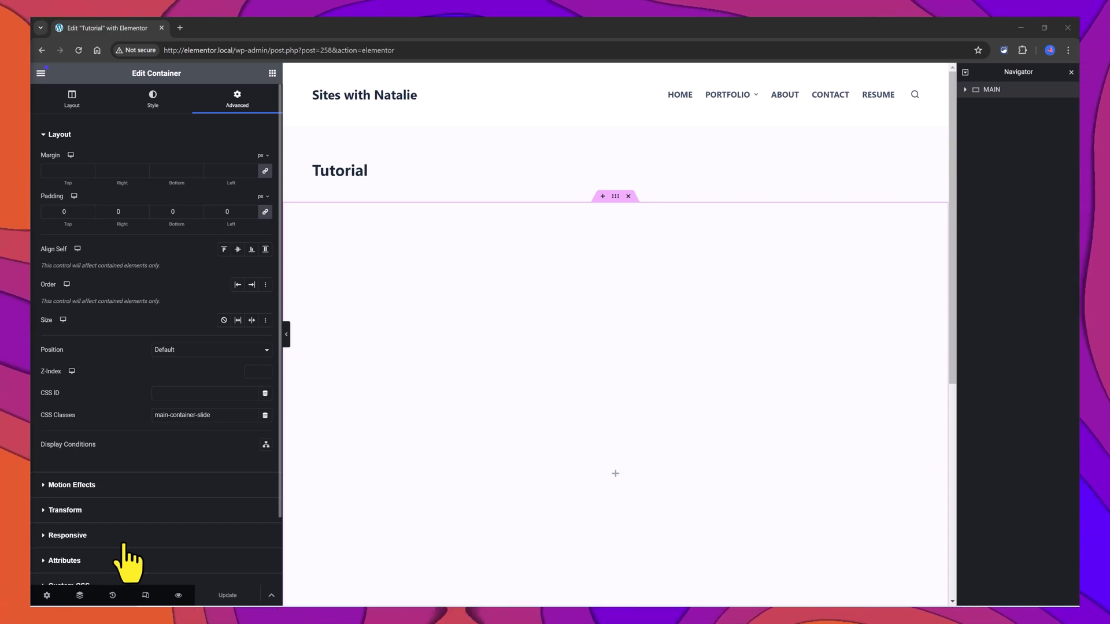
{"action": "scroll", "coordinate": [127, 560], "scroll_direction": "down", "scroll_amount": 2}
{"action": "left_click", "coordinate": [52, 509]}
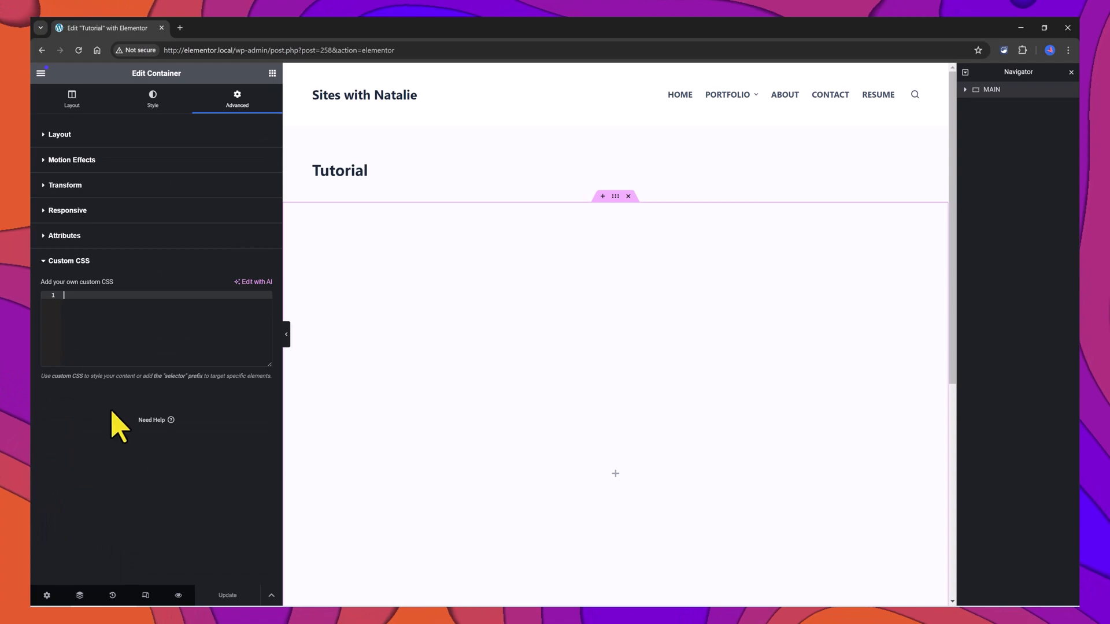
{"action": "type", "text": ".main-container-slide [class*=\"slide\"]:hover {     background-color: #CE3A3AA1 !important; } .main-container-slide:has(.slide1:hover) {     background-image: url(https://yousite.com/image1.jpg) !important; }   .main-container-slide:has(.slide2:hover) {     background-image: url(https://yousite.com/image2.jpg) !important; }   .main-container-slide:has(.slide3:hover) {     background-image: url(https://yousite.com/image3.jpg) !important; }   .main-container-slide:has(.slide4:hover) {     background-image: url(https://yousite.com/image4.jpg) !important; }"}
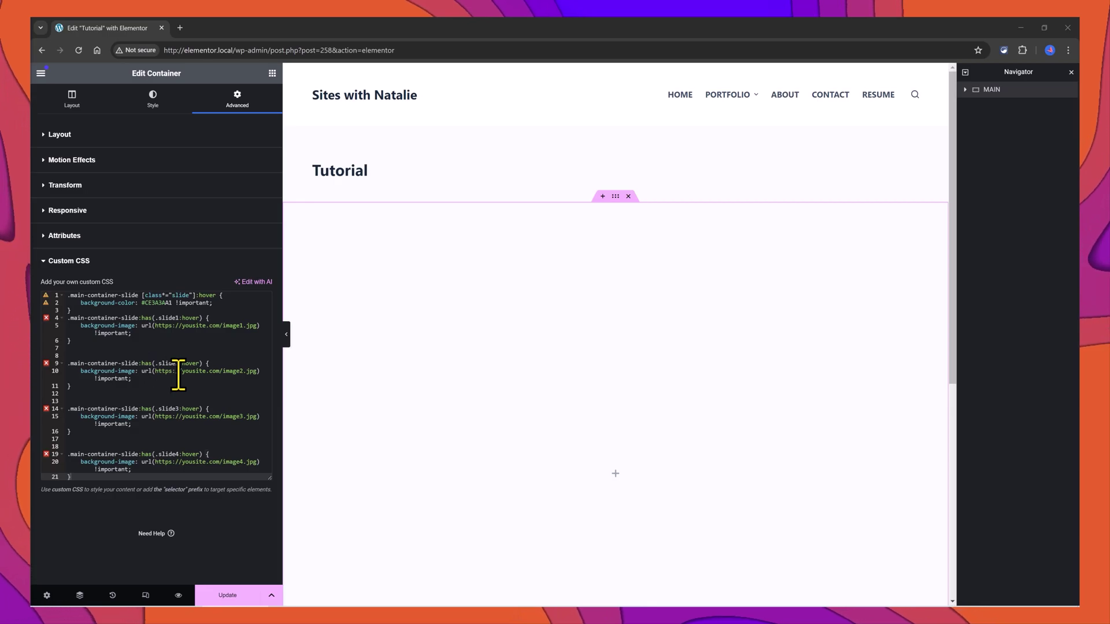
Step: Save the page, then replace line 5's placeholder URL with the 11-1.png file URL
{"action": "left_click", "coordinate": [231, 595]}
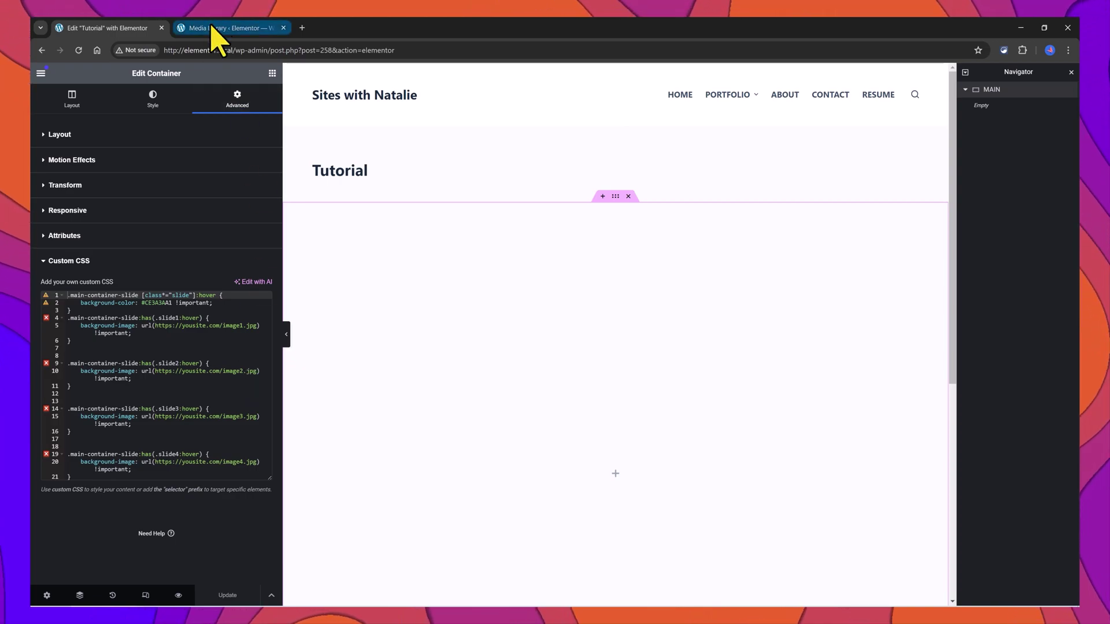
{"action": "mouse_move", "coordinate": [211, 26]}
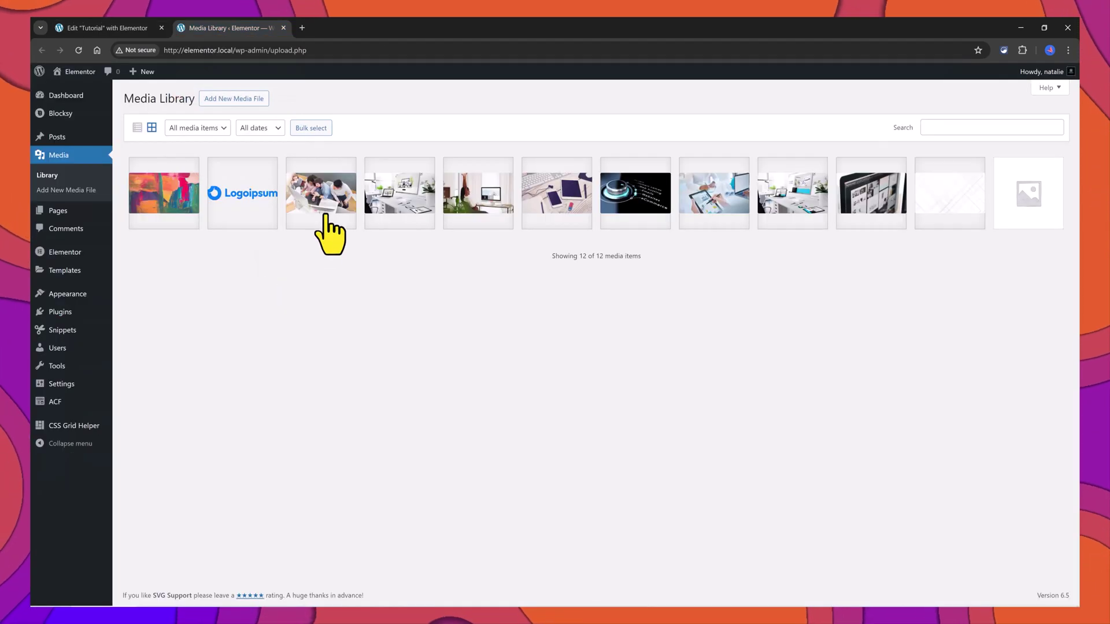
{"action": "left_click", "coordinate": [324, 218]}
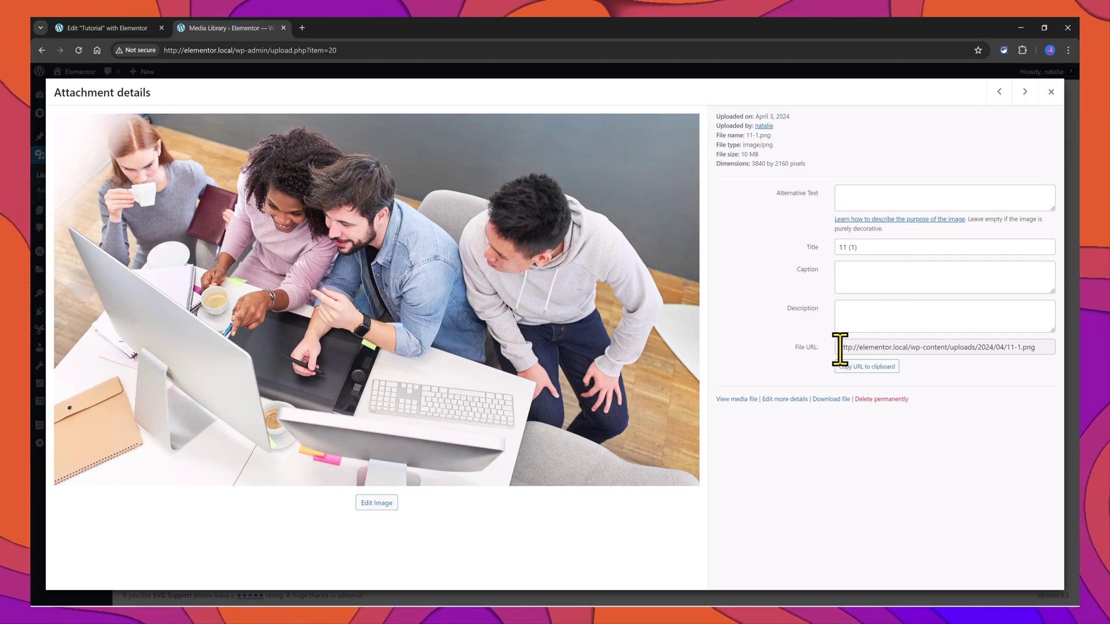
{"action": "left_click_drag", "start_coordinate": [840, 347], "coordinate": [1035, 347]}
{"action": "key", "text": "ctrl+c"}
{"action": "right_click", "coordinate": [1034, 347]}
{"action": "left_click", "coordinate": [844, 361]}
{"action": "key", "text": "ctrl+shift+Tab"}
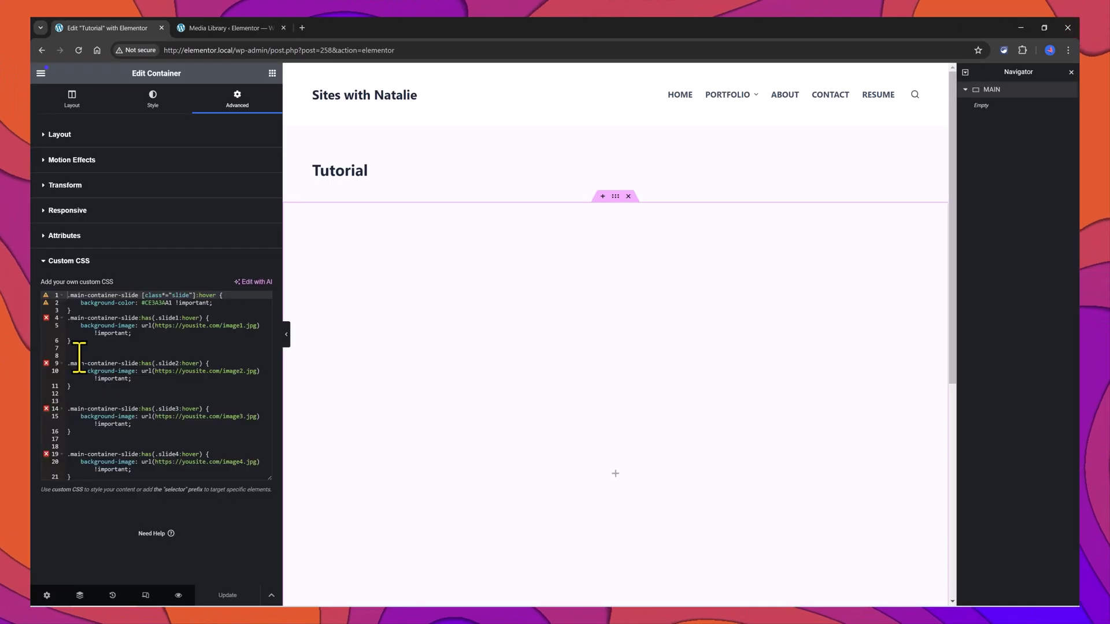
{"action": "double_click", "coordinate": [155, 329]}
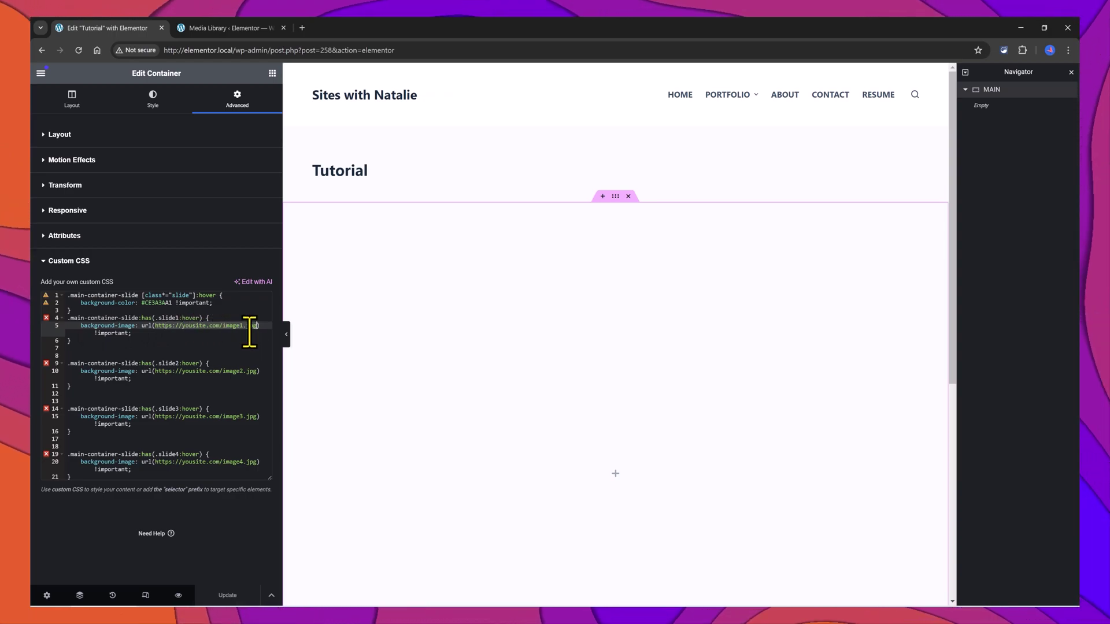
{"action": "key", "text": "ctrl+v"}
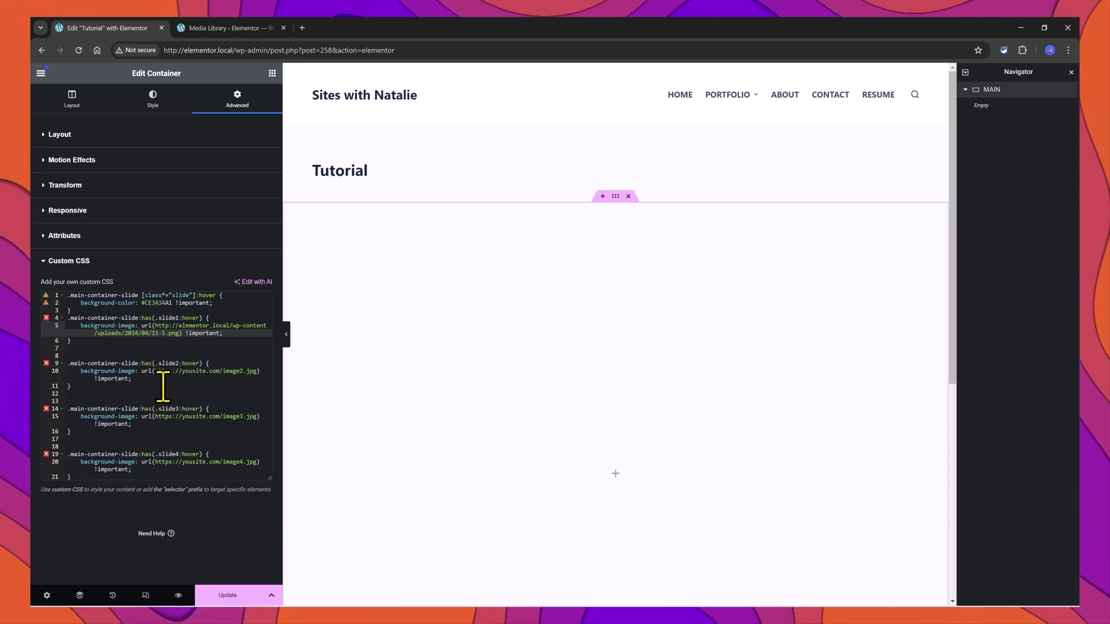
Step: Replace line 10's placeholder URL with the second image's (6-1.png) file URL
{"action": "left_click", "coordinate": [222, 28]}
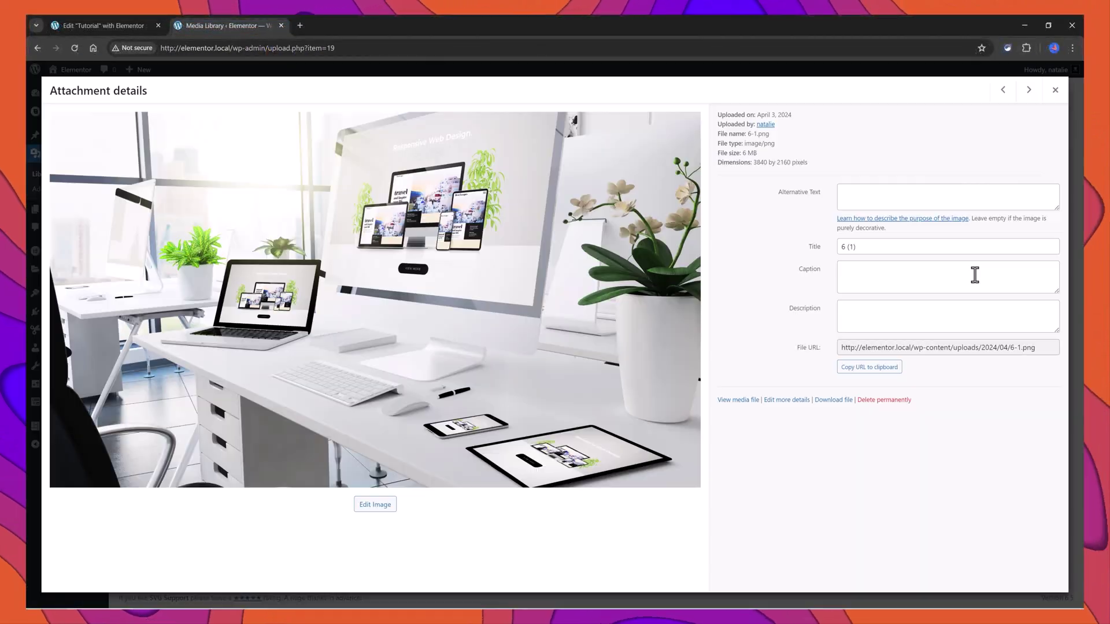
{"action": "triple_click", "coordinate": [974, 347]}
{"action": "right_click", "coordinate": [975, 345]}
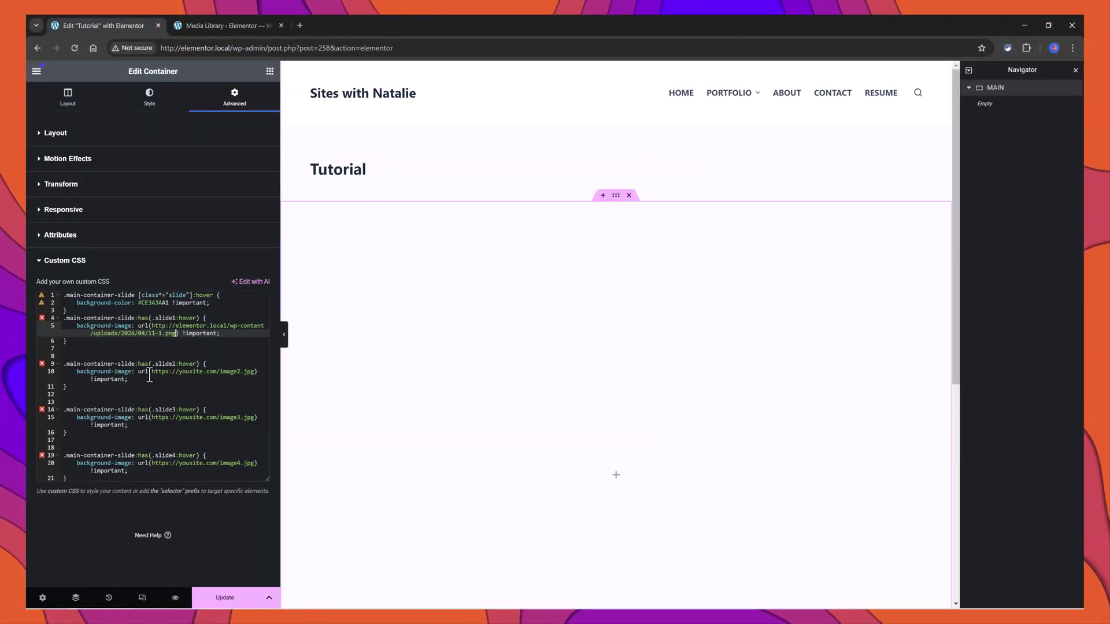
{"action": "left_click_drag", "start_coordinate": [149, 374], "coordinate": [248, 375]}
{"action": "key", "text": "ctrl+Tab"}
{"action": "key", "text": "Escape"}
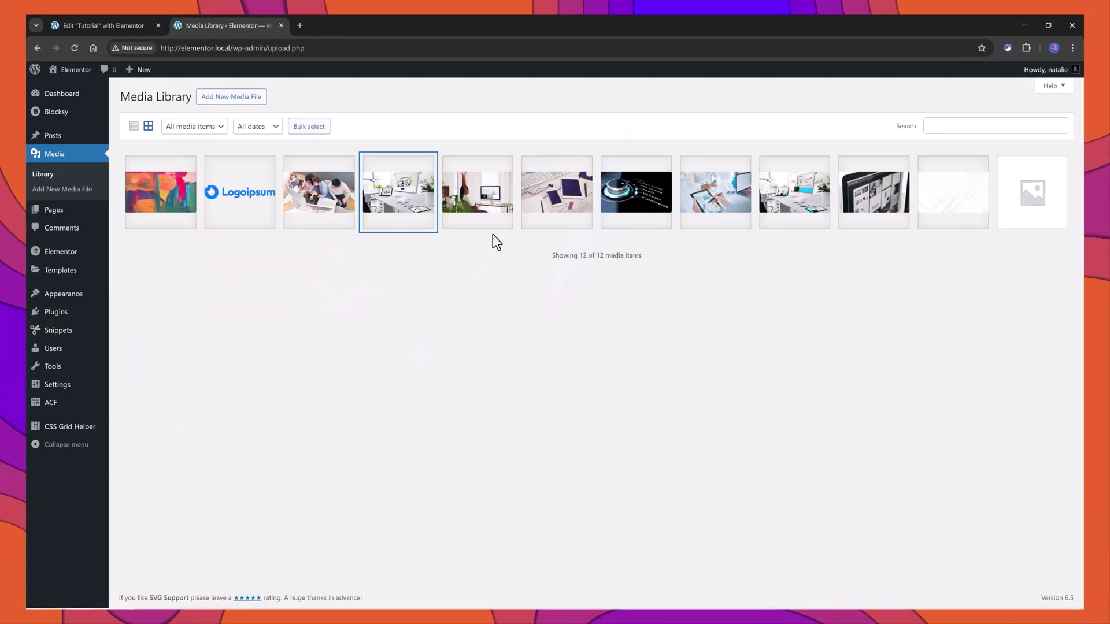
Step: Replace line 15's placeholder URL with the third image's (3-1.png) file URL
{"action": "left_click", "coordinate": [480, 200]}
{"action": "left_click", "coordinate": [876, 350]}
{"action": "left_click", "coordinate": [109, 27]}
{"action": "left_click_drag", "start_coordinate": [152, 418], "coordinate": [254, 423]}
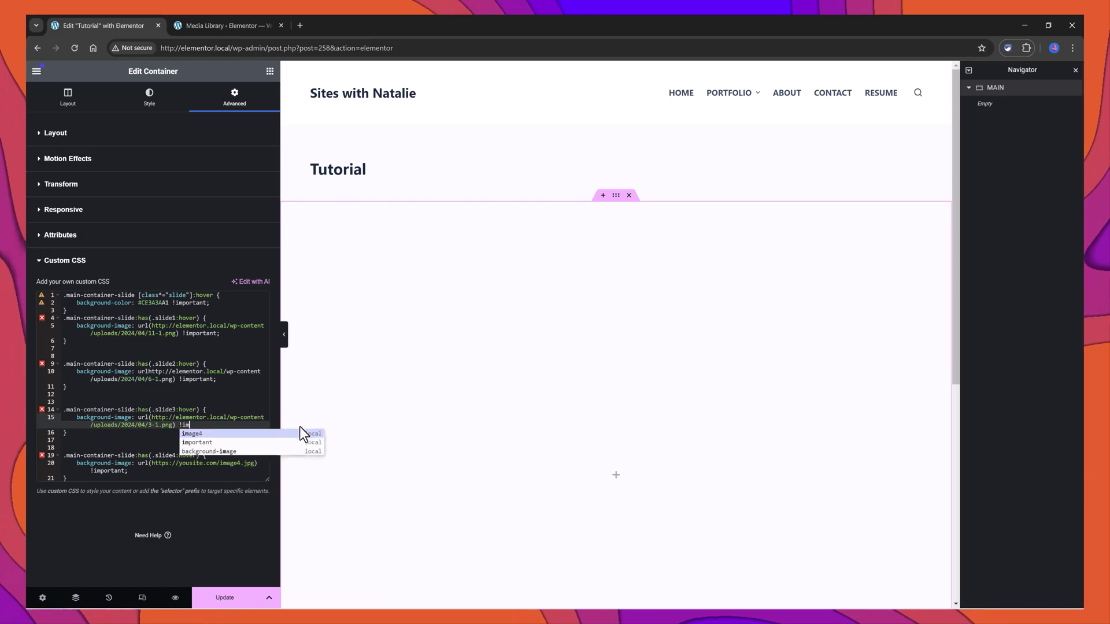
Step: Replace line 20's placeholder URL with the fourth image's (9-1.png) file URL
{"action": "key", "text": "ctrl+Tab"}
{"action": "left_click", "coordinate": [1055, 89]}
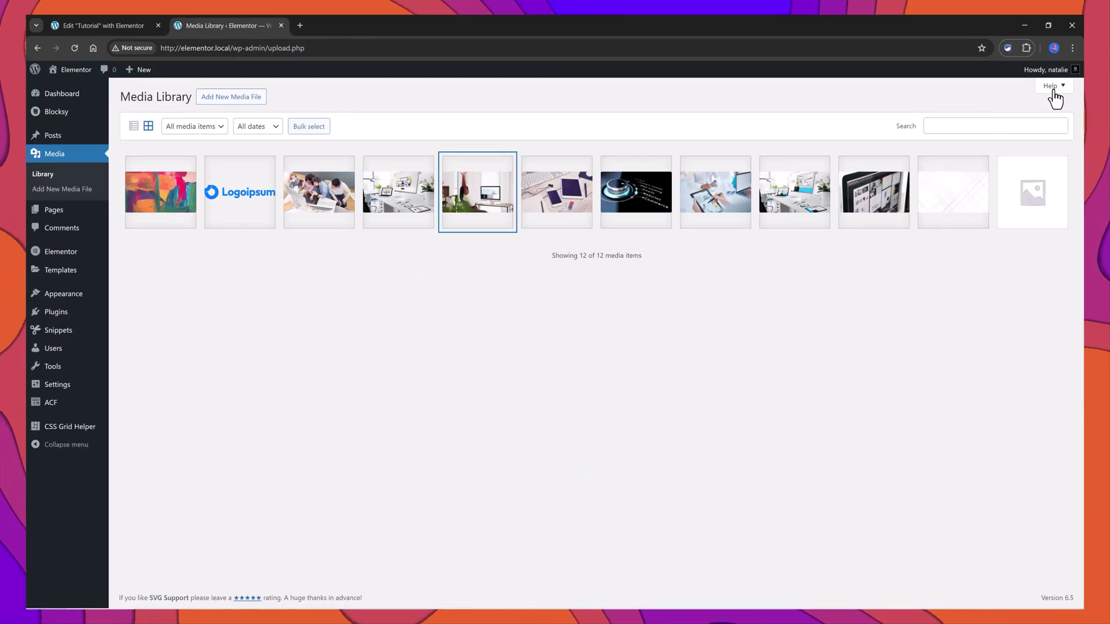
{"action": "left_click", "coordinate": [400, 199]}
{"action": "left_click_drag", "start_coordinate": [1040, 347], "coordinate": [827, 333]}
{"action": "left_click", "coordinate": [108, 26]}
{"action": "left_click_drag", "start_coordinate": [150, 465], "coordinate": [254, 463]}
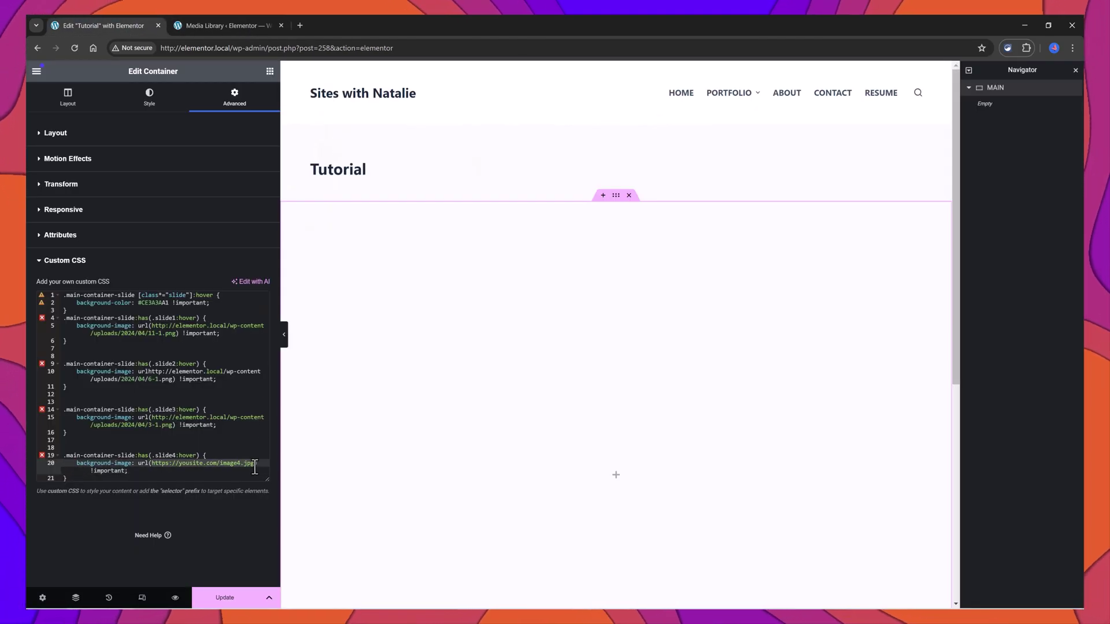
{"action": "type", "text": "http://elementor.local/wp-content/uploads/2024/04/9-1.png"}
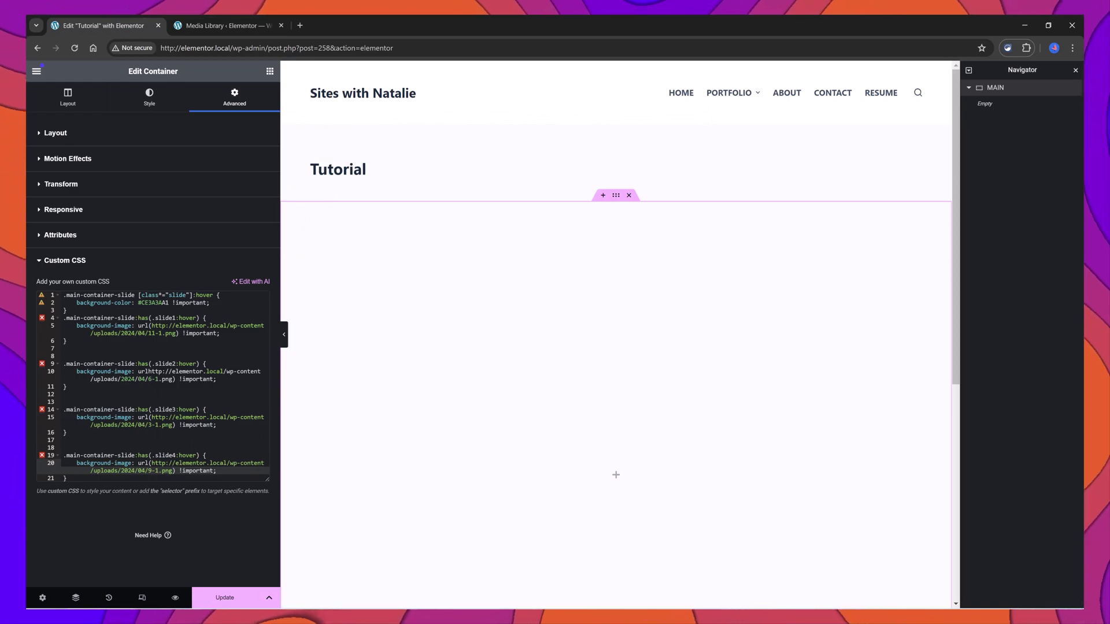
Step: Give MAIN a classic team-photo background with Center Center position, No-repeat and Cover size
{"action": "left_click", "coordinate": [149, 100]}
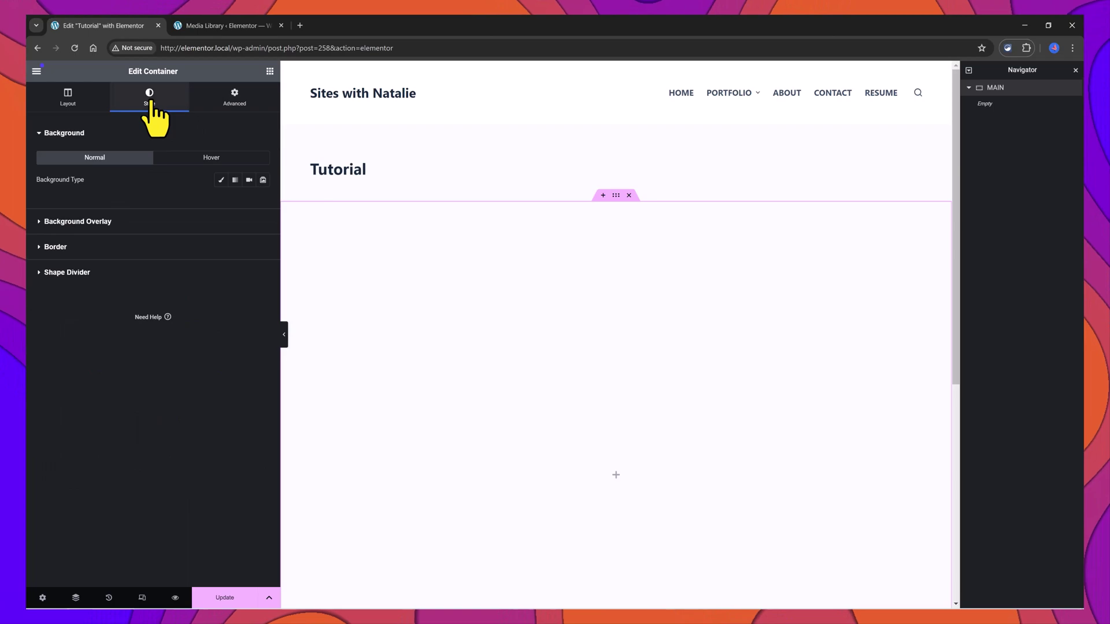
{"action": "left_click", "coordinate": [221, 180]}
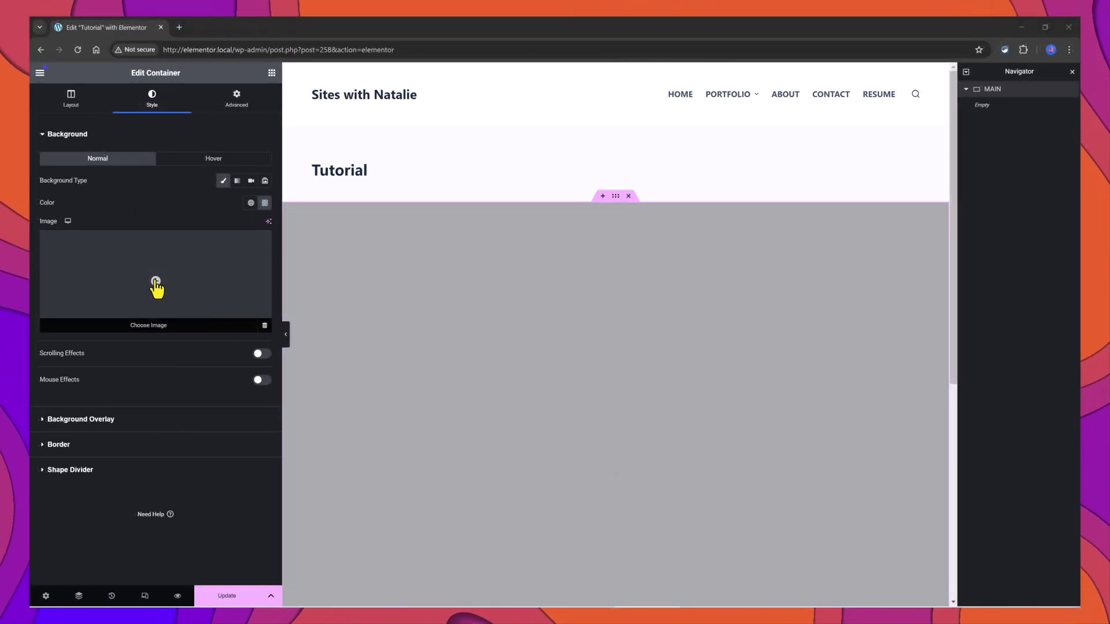
{"action": "left_click", "coordinate": [155, 283]}
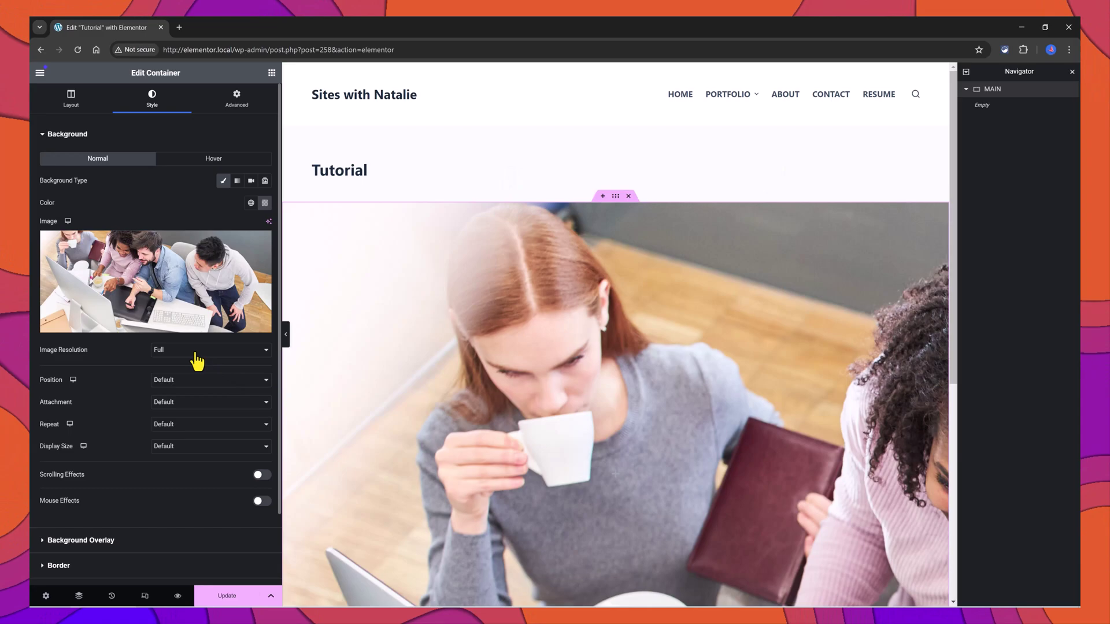
{"action": "left_click", "coordinate": [197, 384]}
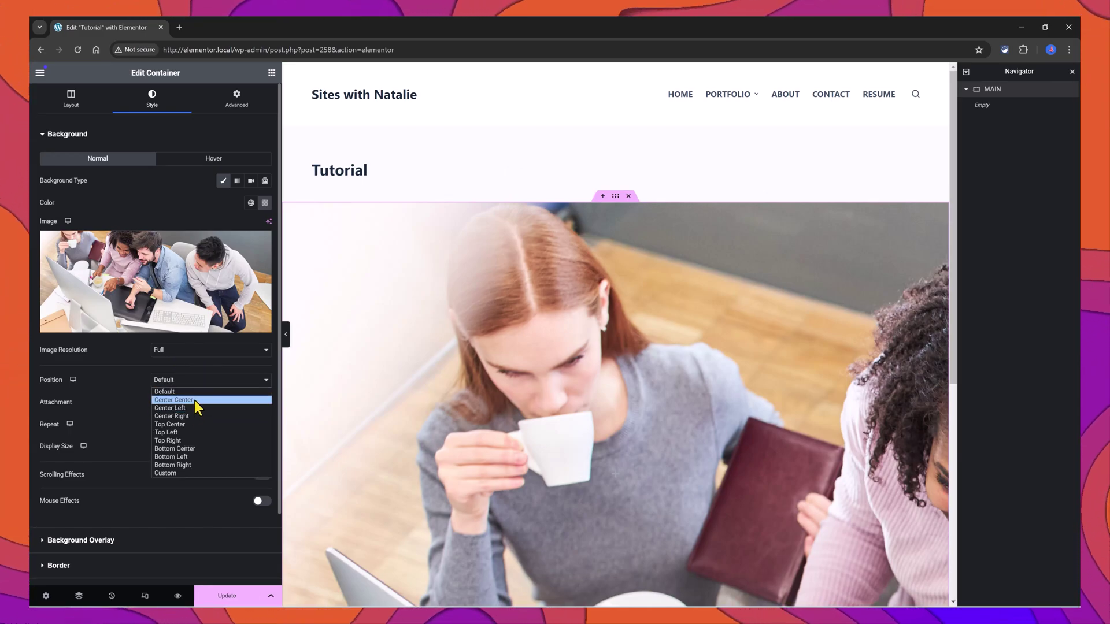
{"action": "left_click", "coordinate": [194, 399]}
{"action": "left_click", "coordinate": [190, 432]}
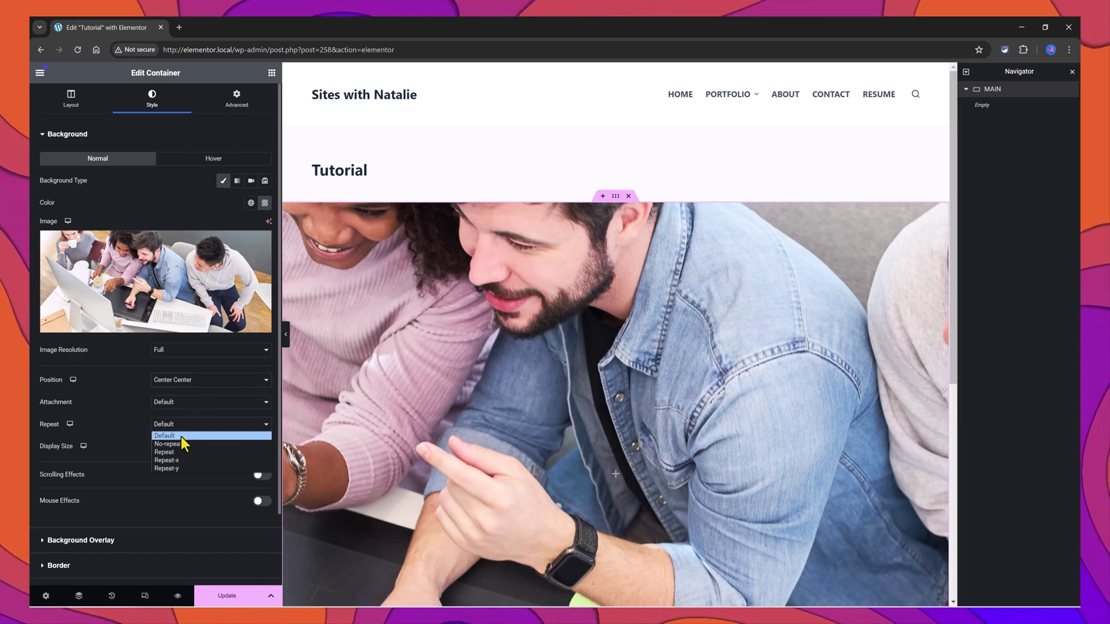
{"action": "left_click", "coordinate": [179, 443]}
{"action": "left_click", "coordinate": [193, 448]}
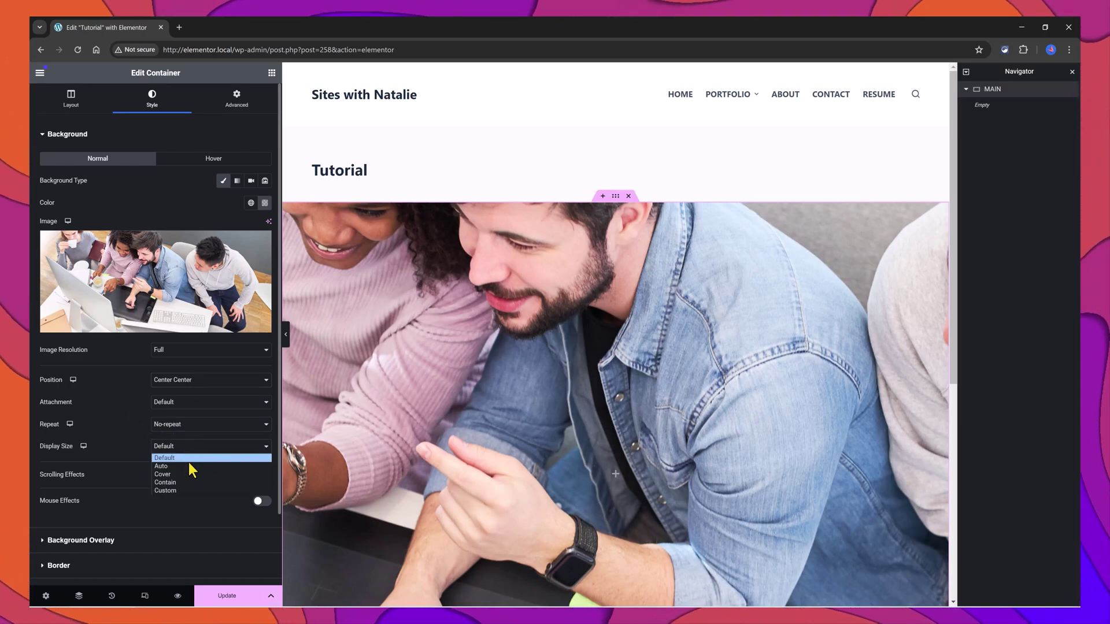
{"action": "left_click", "coordinate": [183, 477]}
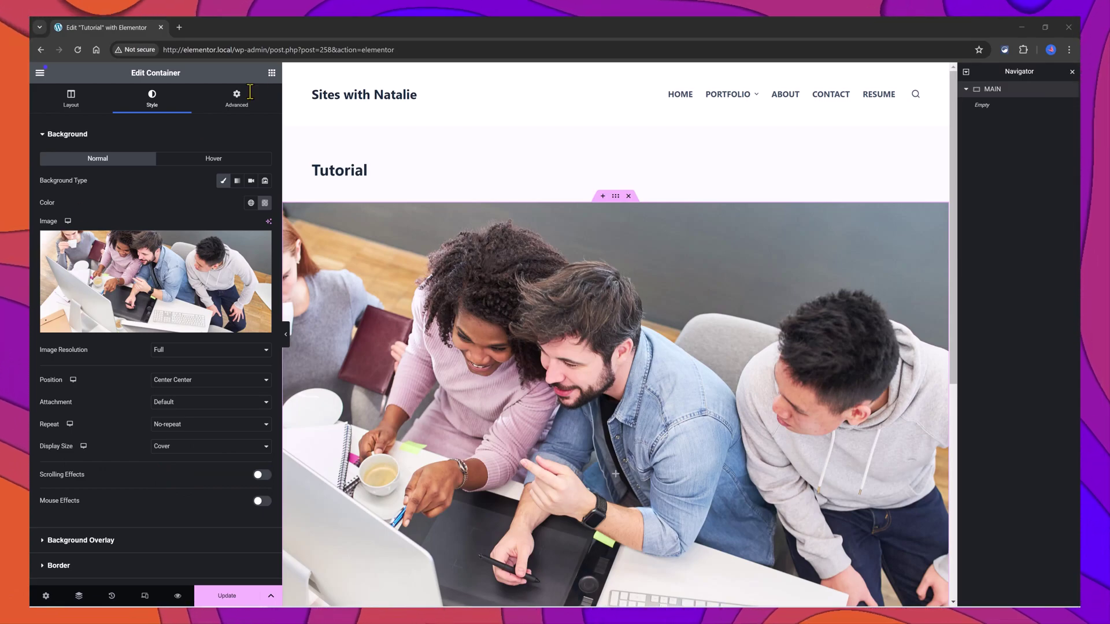
Step: Drag a Container widget into MAIN and set it to Full Width content at 25% width
{"action": "left_click", "coordinate": [271, 73]}
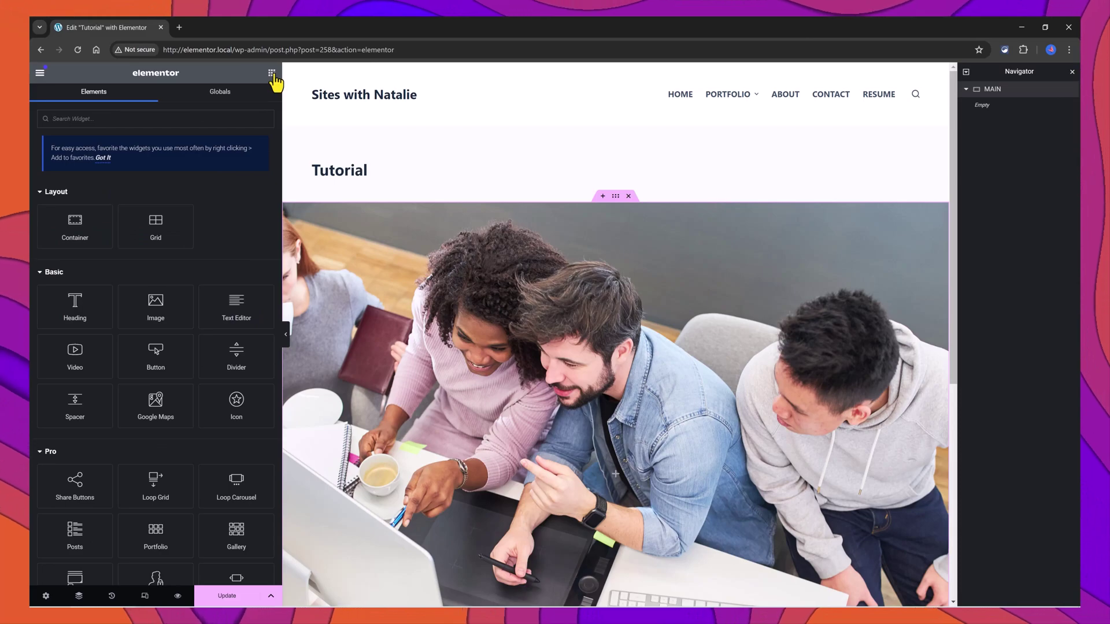
{"action": "left_click_drag", "start_coordinate": [74, 225], "coordinate": [626, 378]}
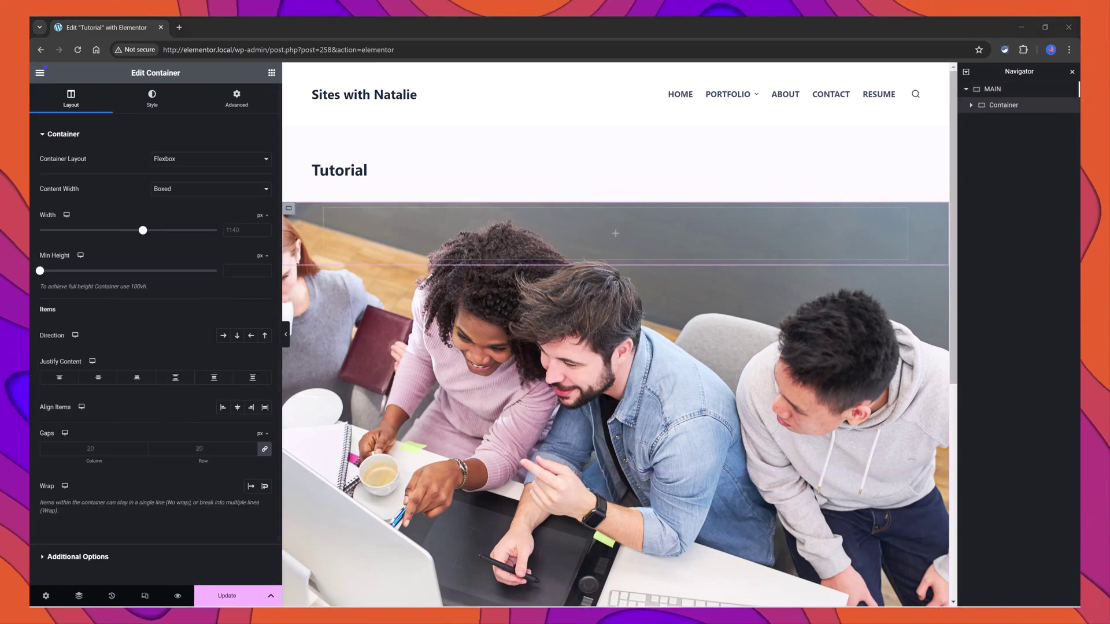
{"action": "left_click", "coordinate": [195, 189]}
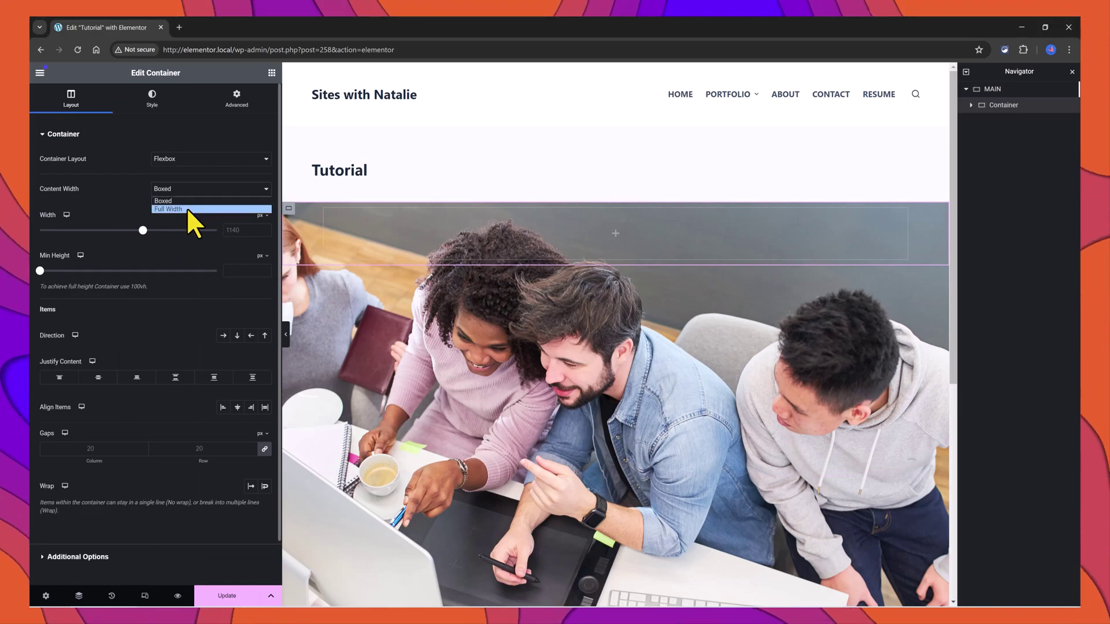
{"action": "left_click", "coordinate": [186, 207]}
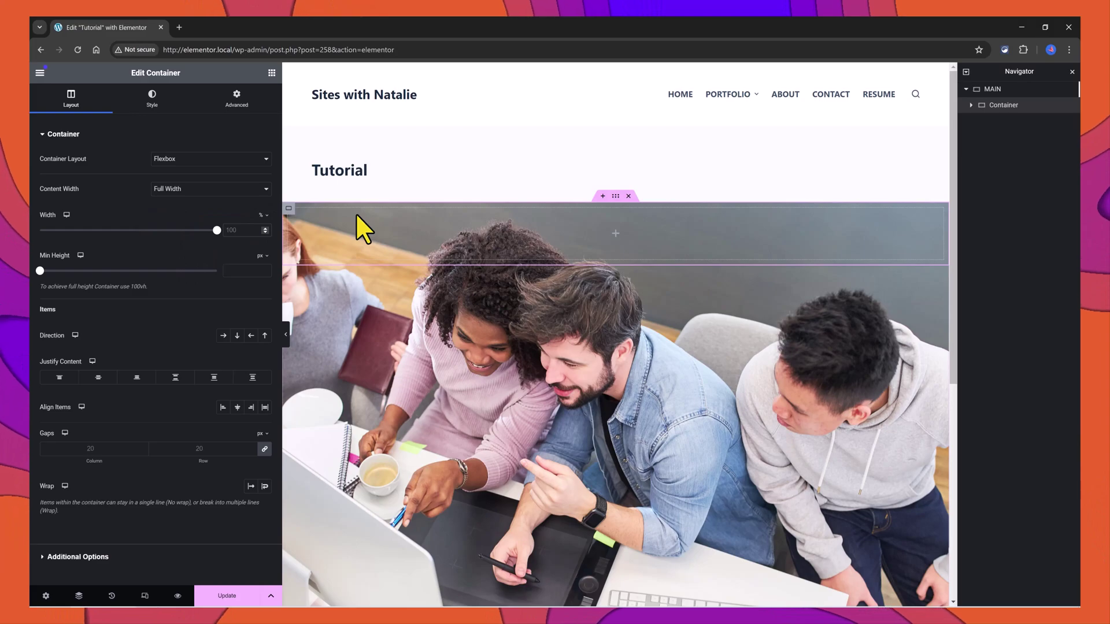
{"action": "type", "text": "25"}
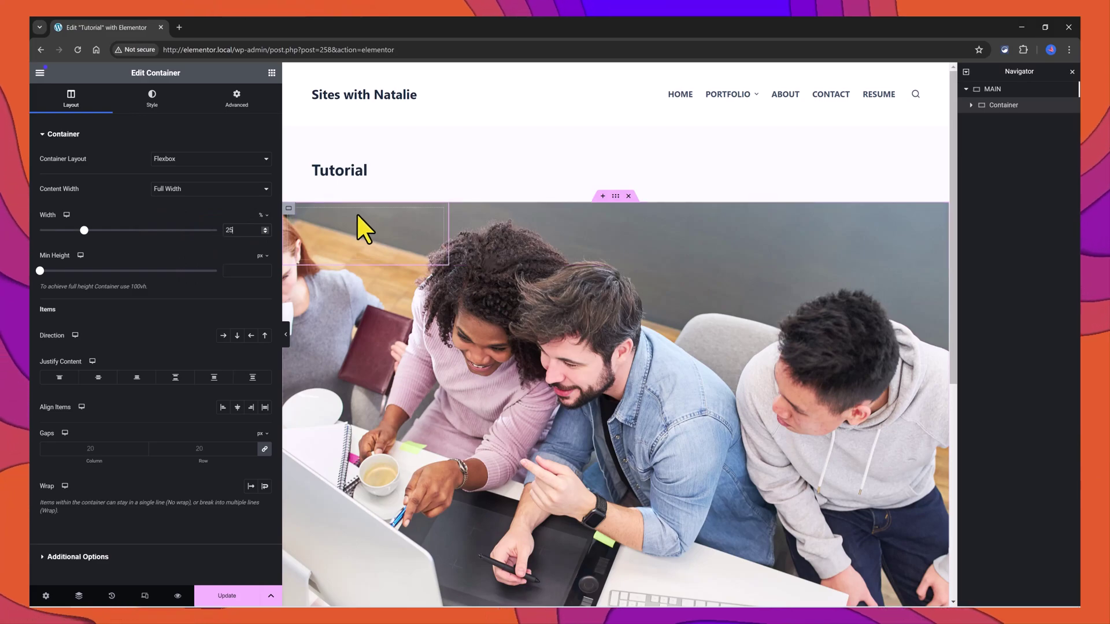
Step: Give the first column the CSS class slide1, then select the outer container in Navigator
{"action": "left_click", "coordinate": [237, 99]}
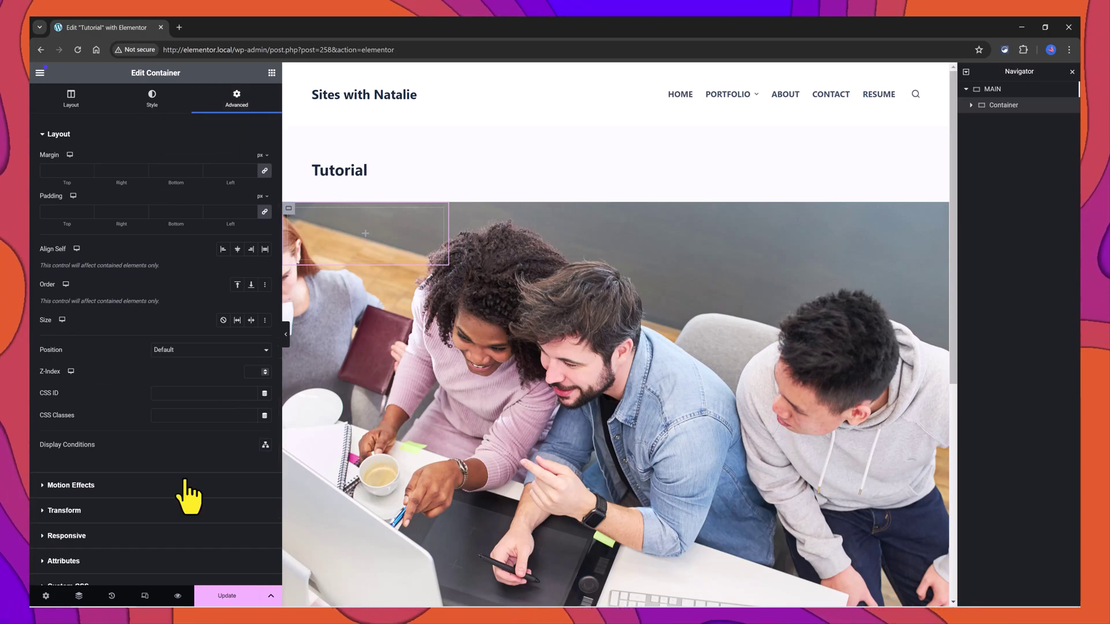
{"action": "left_click", "coordinate": [168, 415]}
{"action": "type", "text": "slide1"}
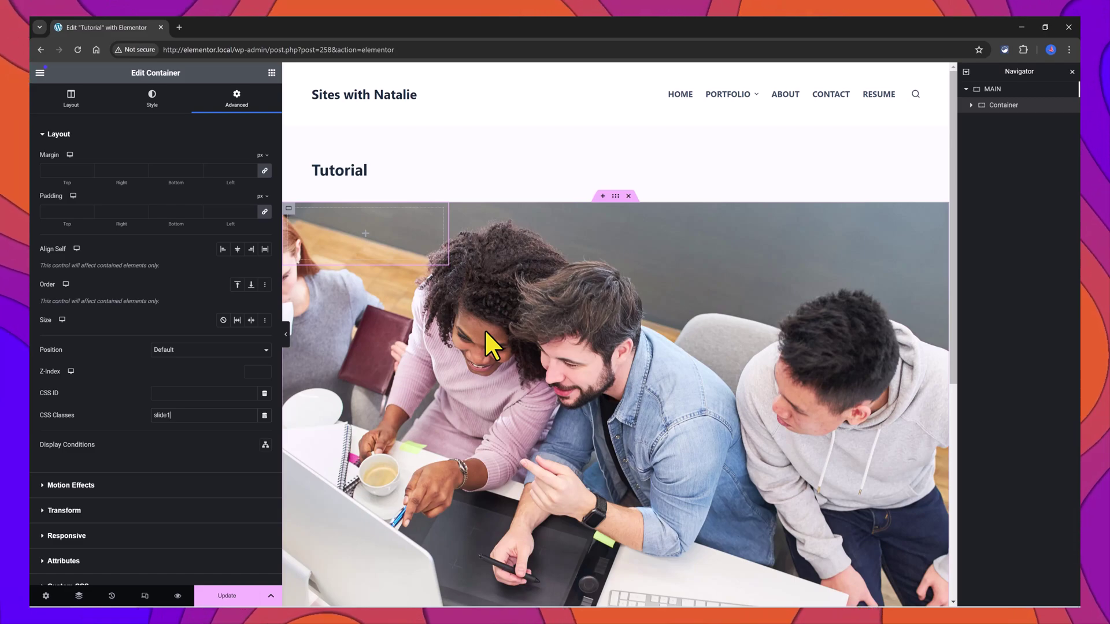
{"action": "left_click", "coordinate": [90, 103]}
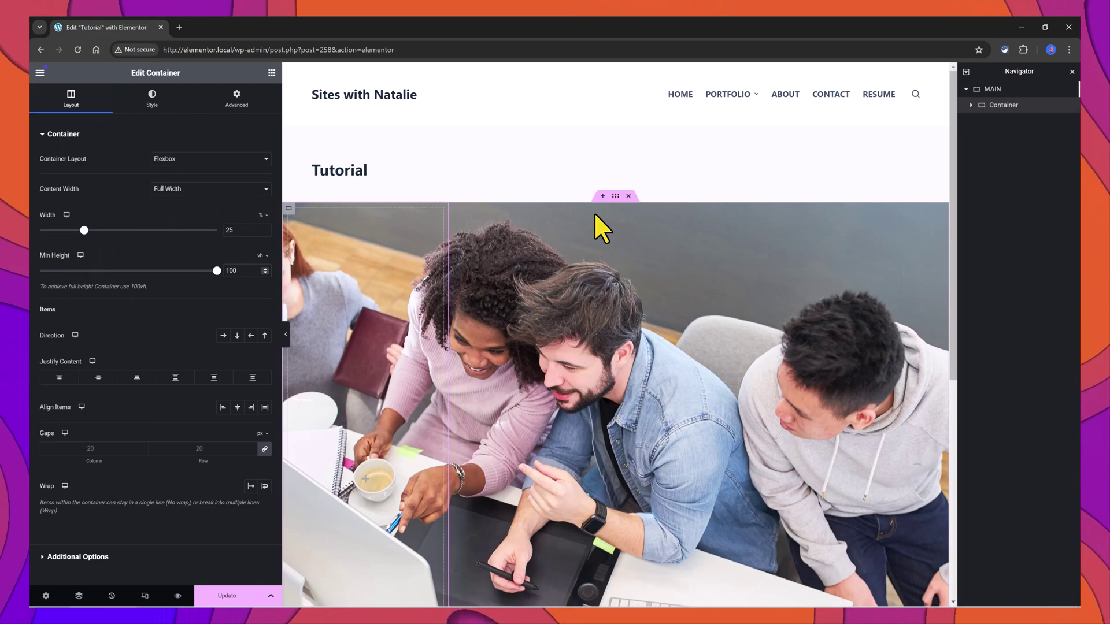
{"action": "scroll", "coordinate": [639, 303], "scroll_direction": "down", "scroll_amount": 3}
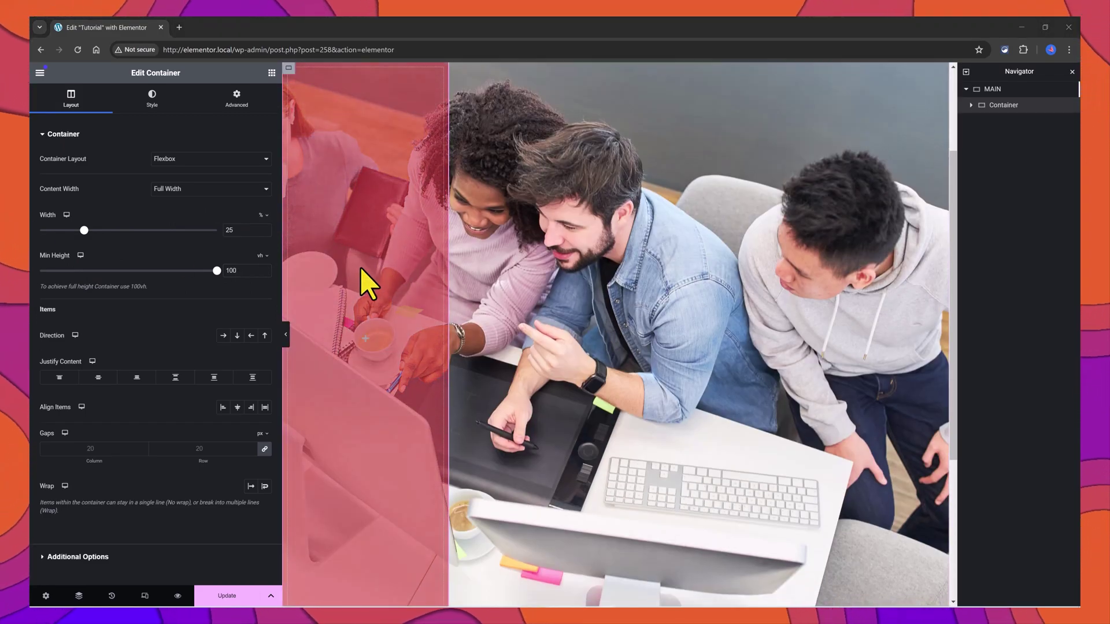
{"action": "left_click", "coordinate": [1008, 89]}
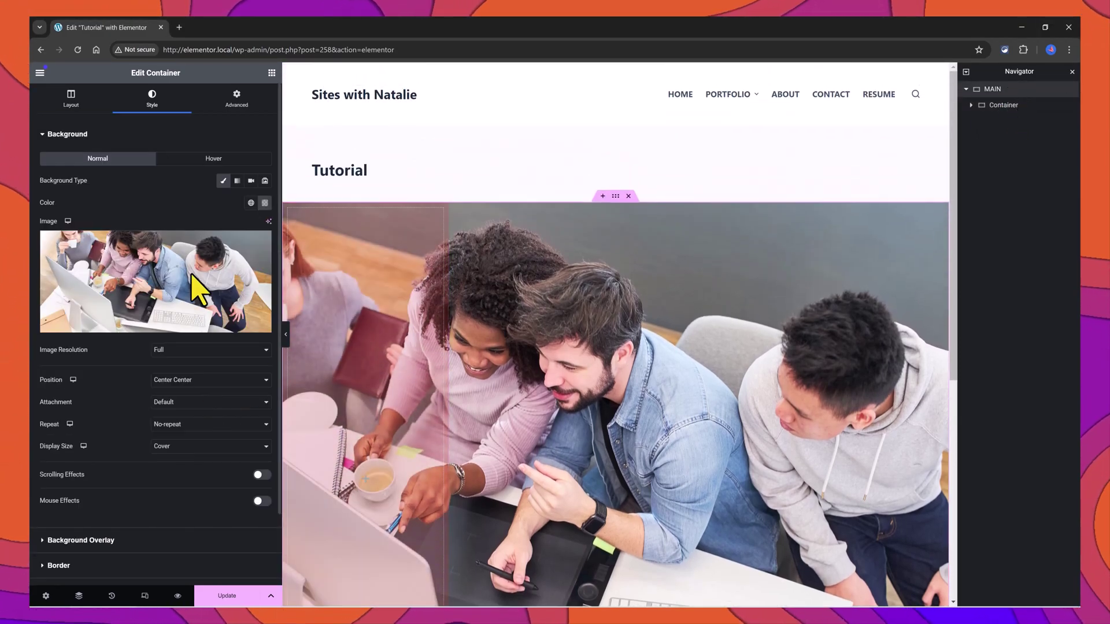
Step: Replace #CE3A3A with #3fc6f9 in the outer container's custom CSS, then save the page
{"action": "left_click", "coordinate": [237, 99]}
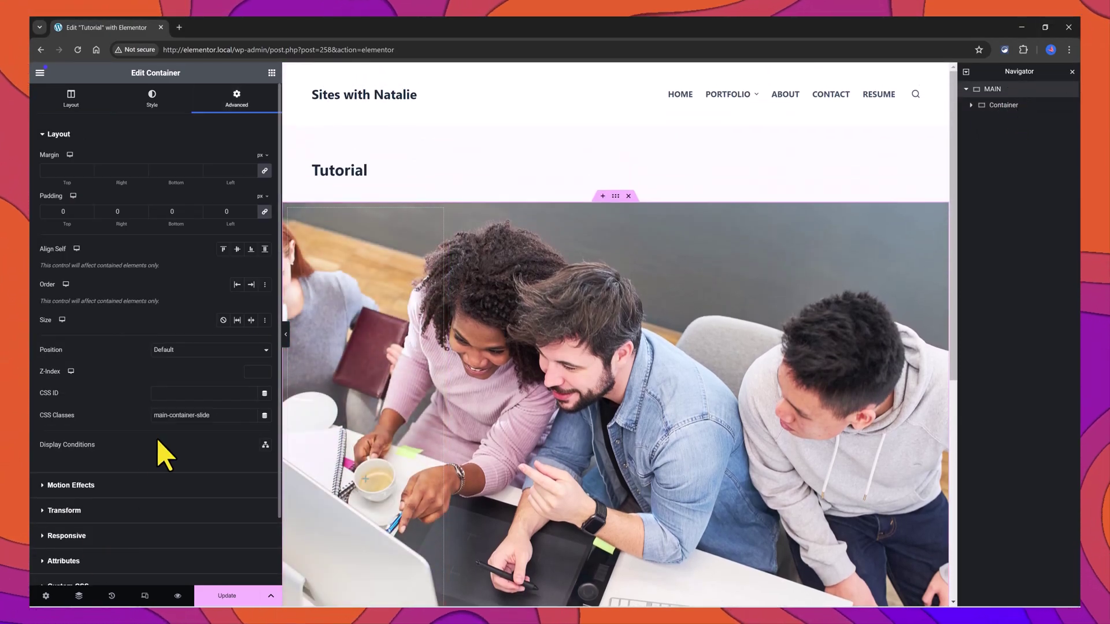
{"action": "scroll", "coordinate": [156, 462], "scroll_direction": "down", "scroll_amount": 3}
{"action": "left_click", "coordinate": [48, 510]}
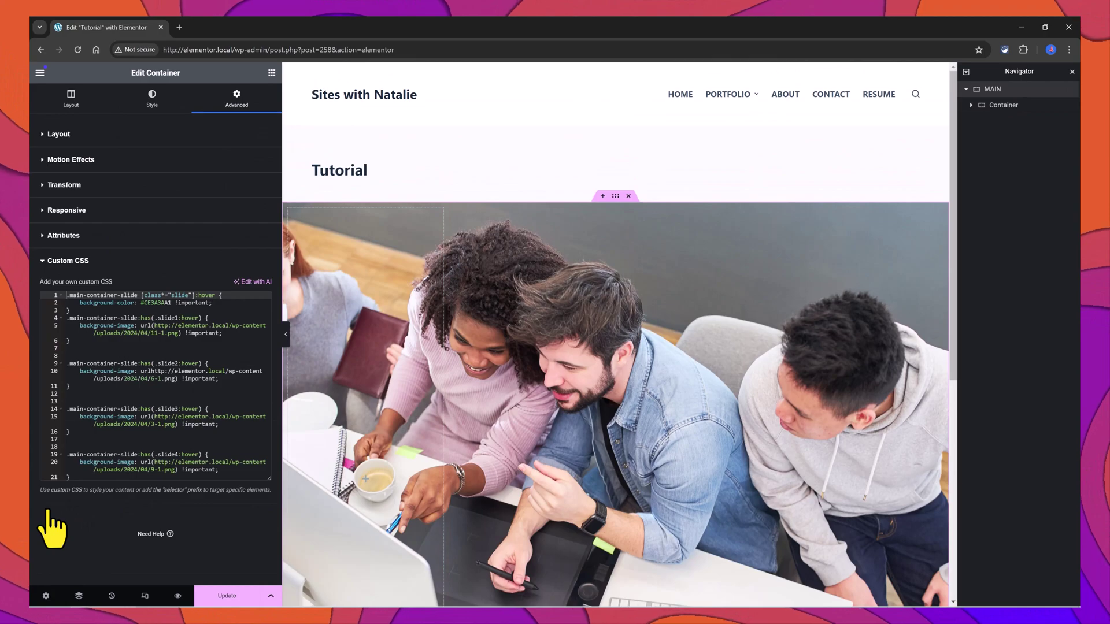
{"action": "double_click", "coordinate": [169, 304]}
{"action": "type", "text": "#3fc6f9"}
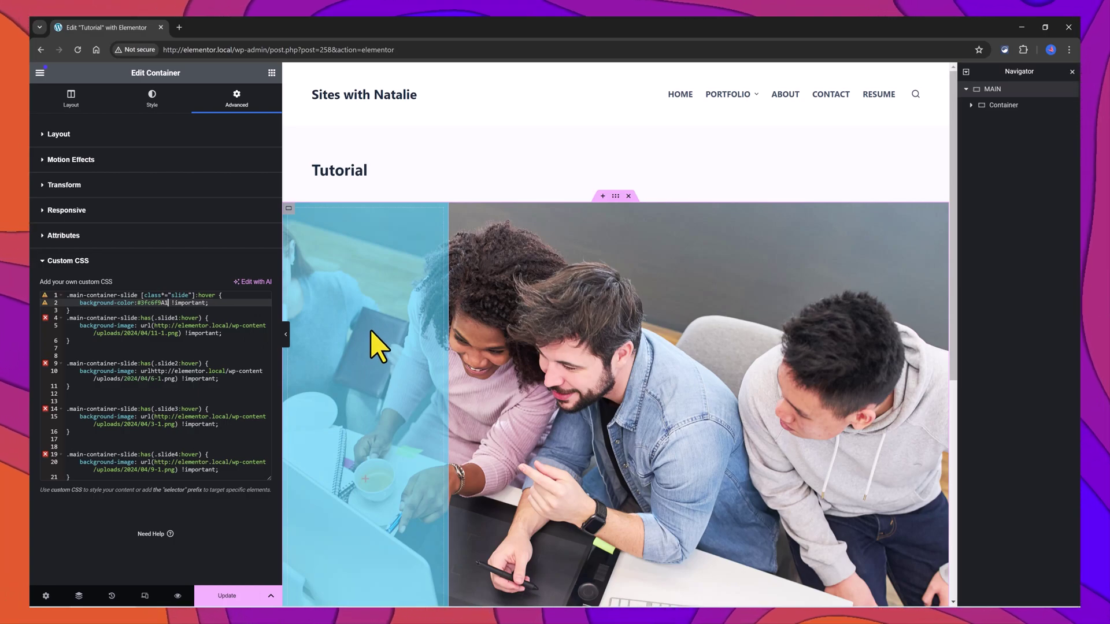
{"action": "key", "text": "ctrl+s"}
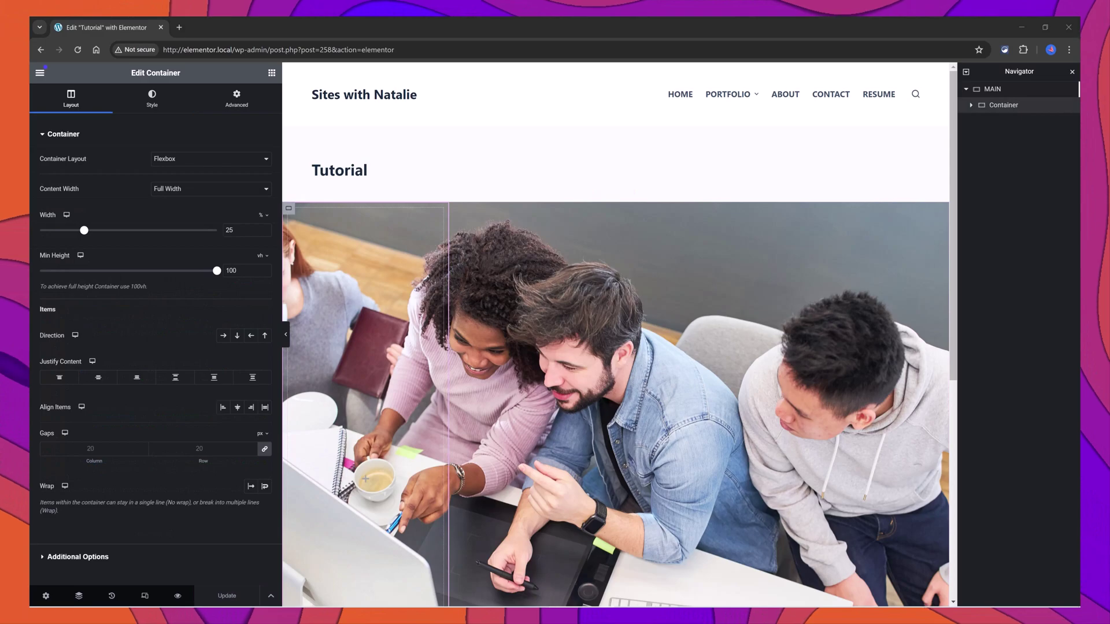
Step: Give the first slide column 32 px of linked padding on all sides
{"action": "left_click", "coordinate": [236, 98]}
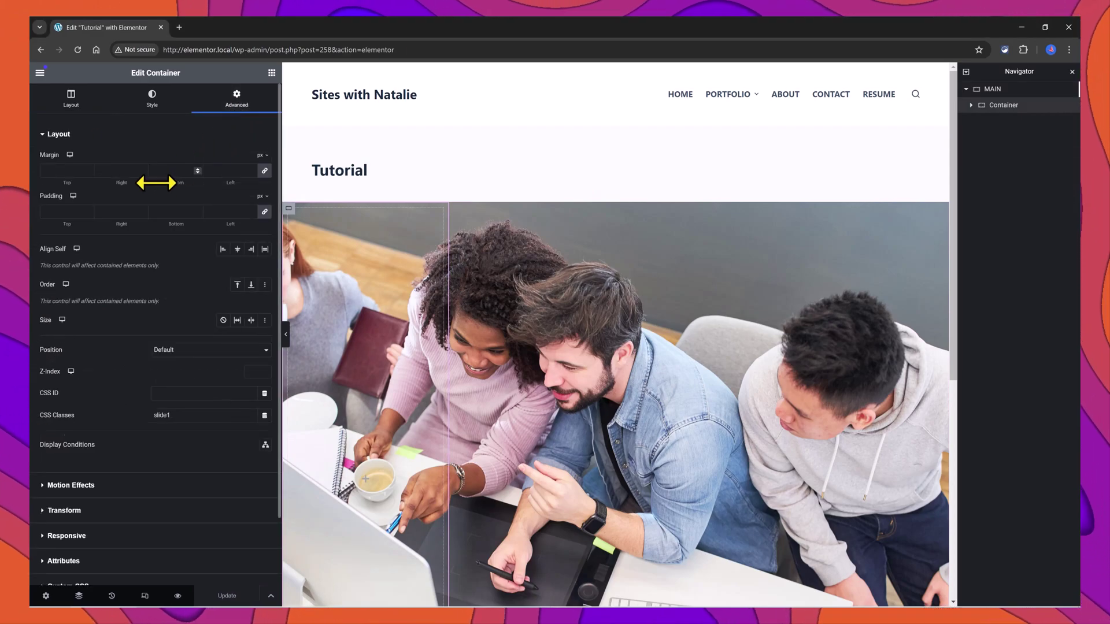
{"action": "left_click", "coordinate": [61, 212]}
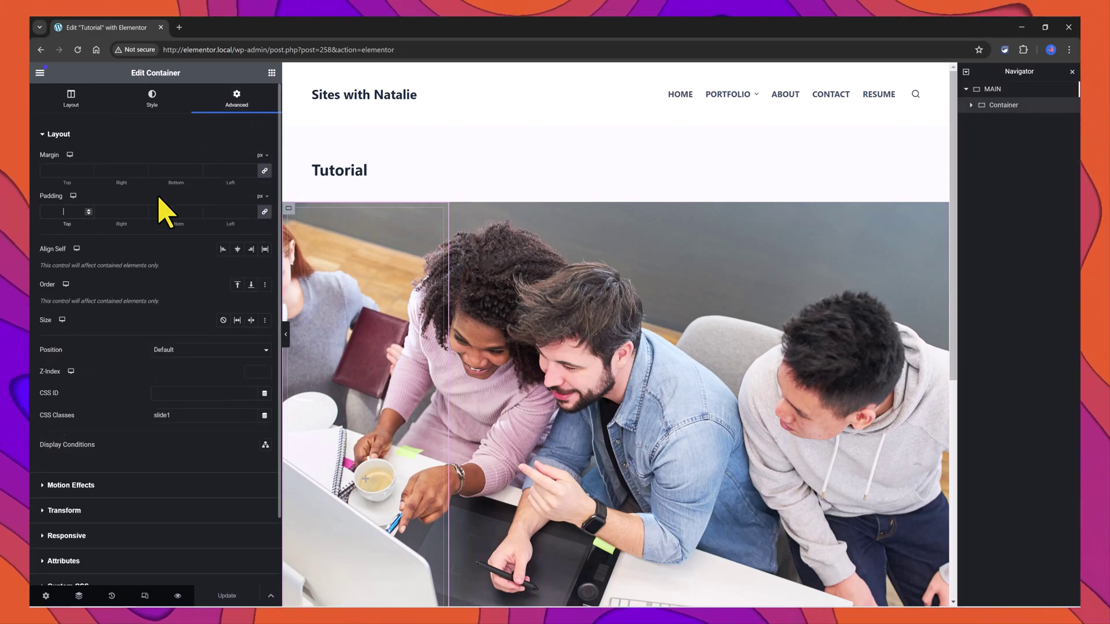
{"action": "type", "text": "32"}
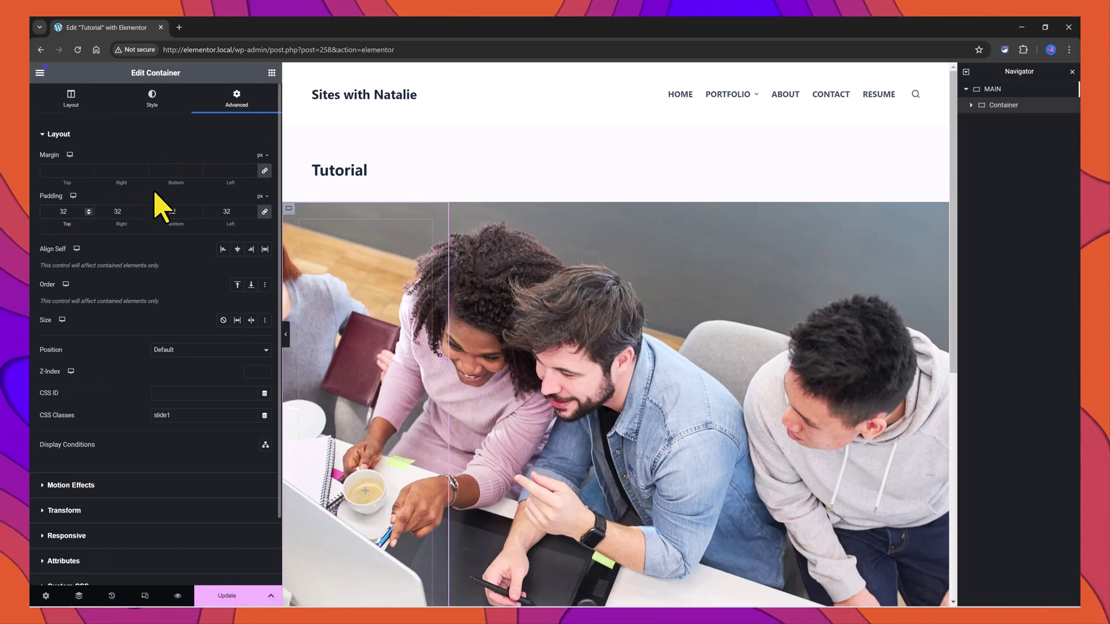
{"action": "left_click", "coordinate": [75, 97]}
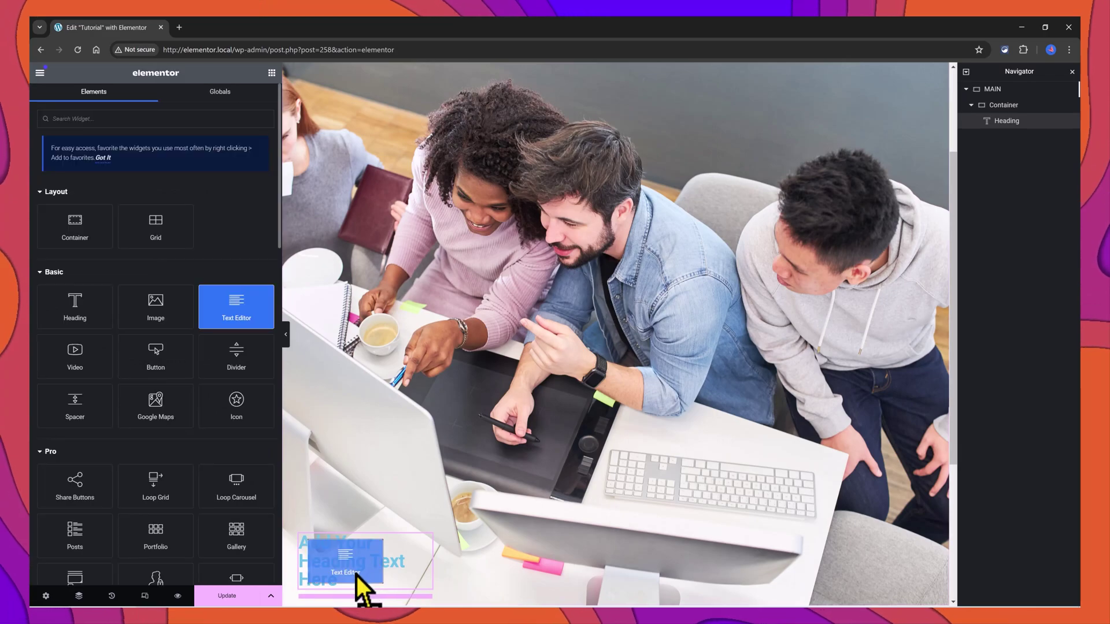
Step: Add a Text Editor and a Button widget below the heading in the first column
{"action": "left_click_drag", "start_coordinate": [356, 575], "coordinate": [357, 585]}
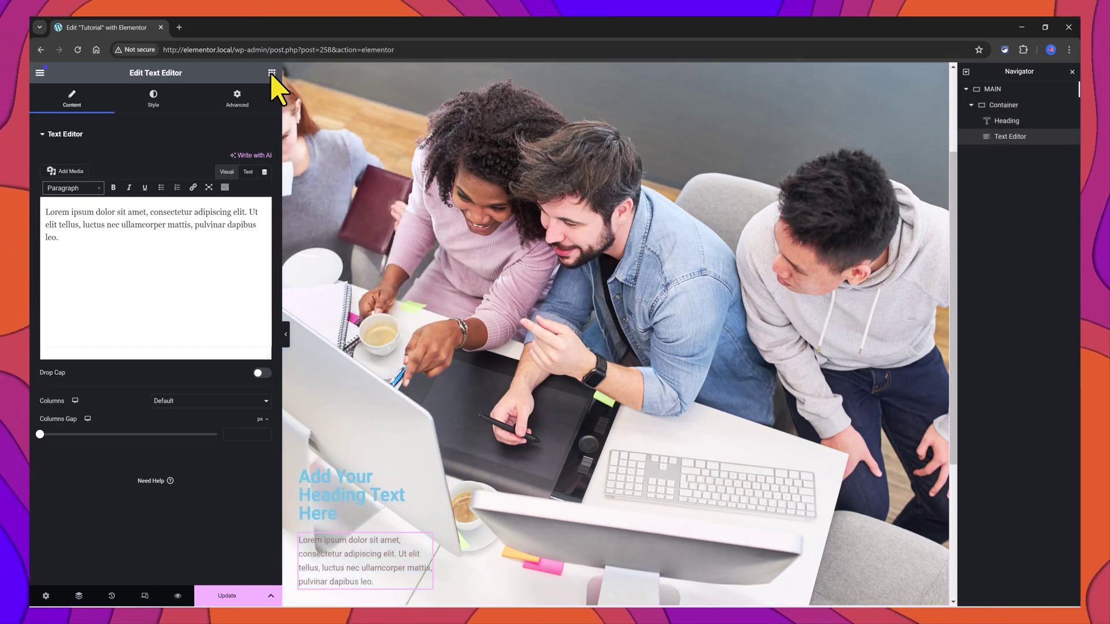
{"action": "left_click", "coordinate": [271, 73]}
{"action": "type", "text": "butto"}
{"action": "left_click_drag", "start_coordinate": [75, 201], "coordinate": [339, 586]}
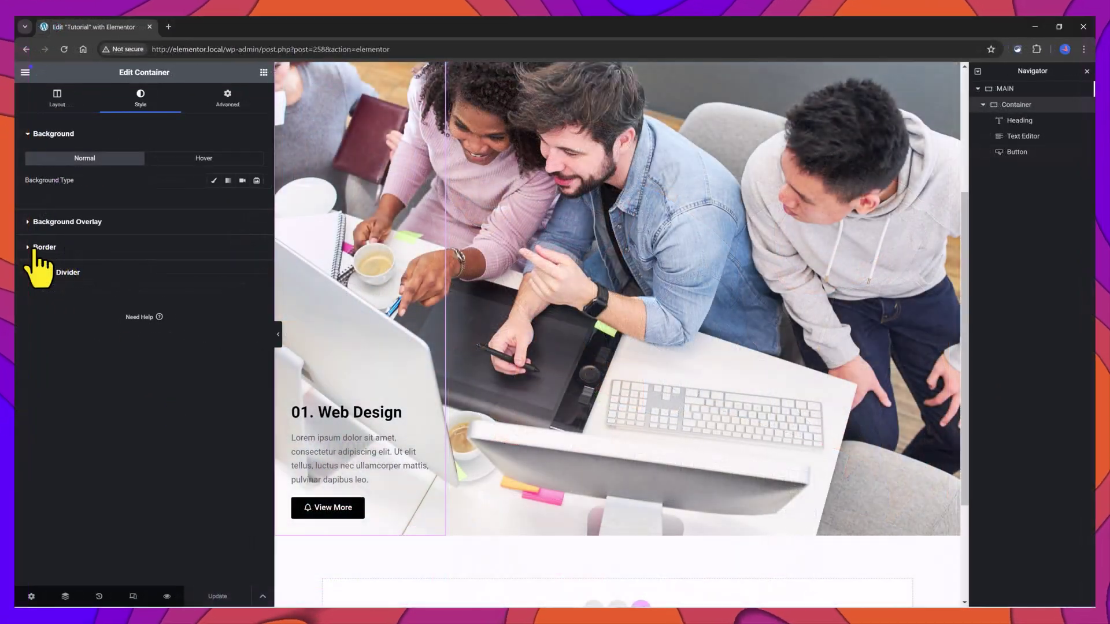
Step: Set the first column's border radius to 15
{"action": "left_click", "coordinate": [38, 267]}
{"action": "left_click", "coordinate": [41, 269]}
{"action": "type", "text": "15"}
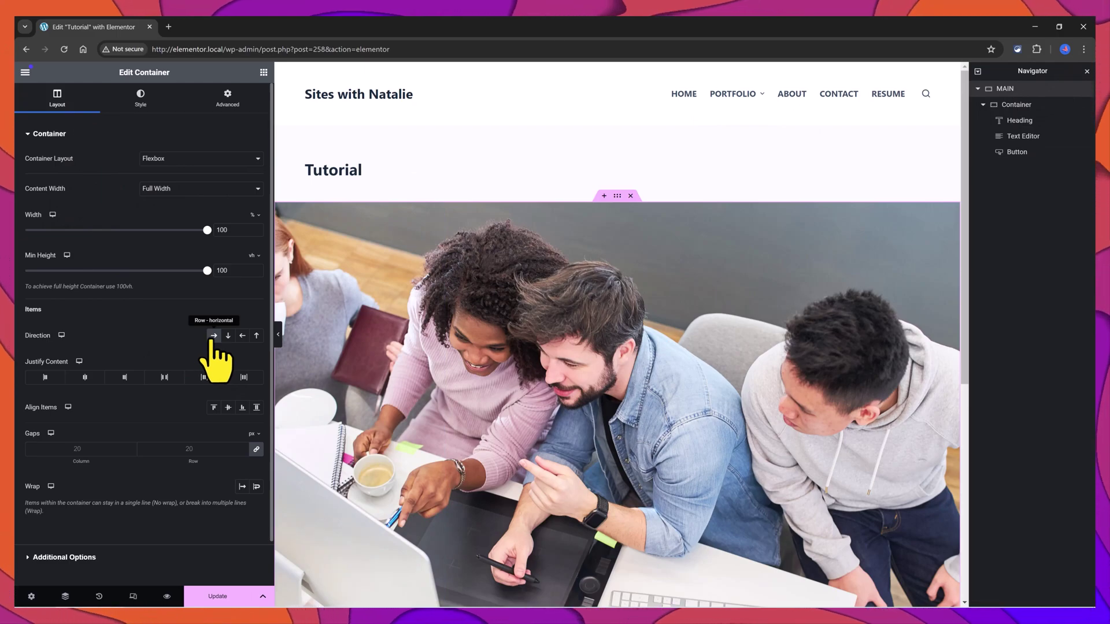
Step: Duplicate the first, second and third columns to get four 25%-wide slide columns
{"action": "right_click", "coordinate": [364, 288]}
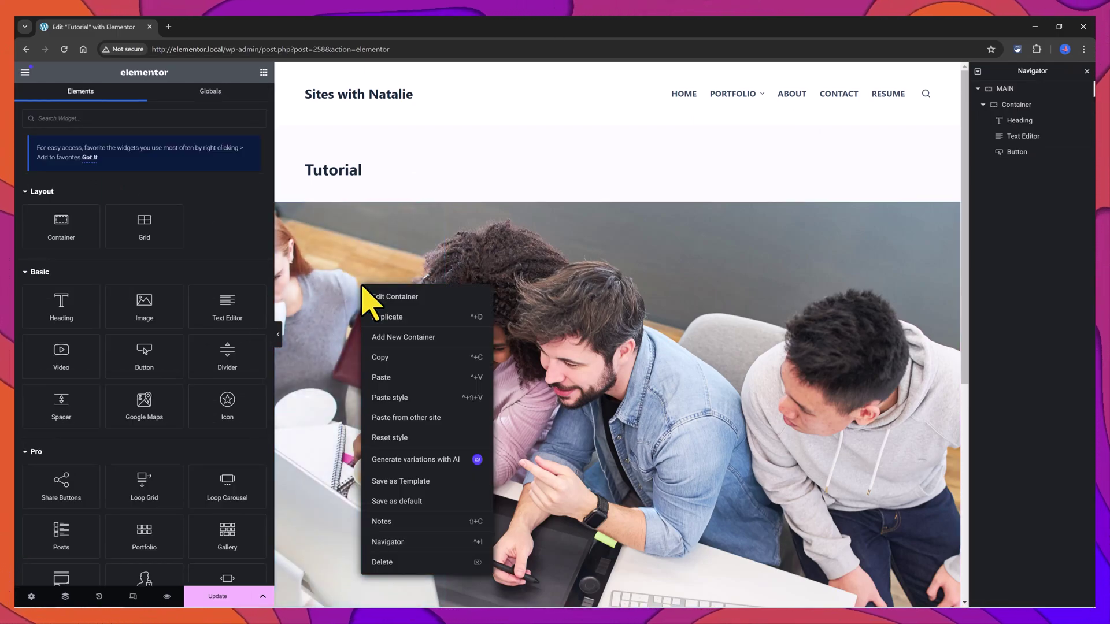
{"action": "left_click", "coordinate": [403, 323]}
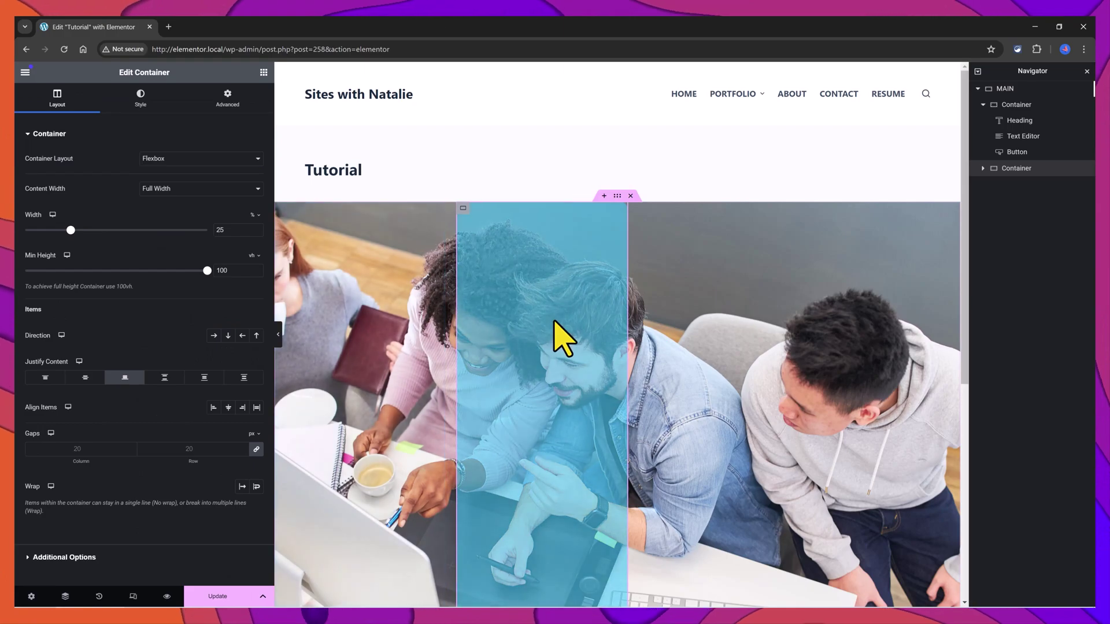
{"action": "right_click", "coordinate": [554, 321]}
{"action": "left_click", "coordinate": [543, 346]}
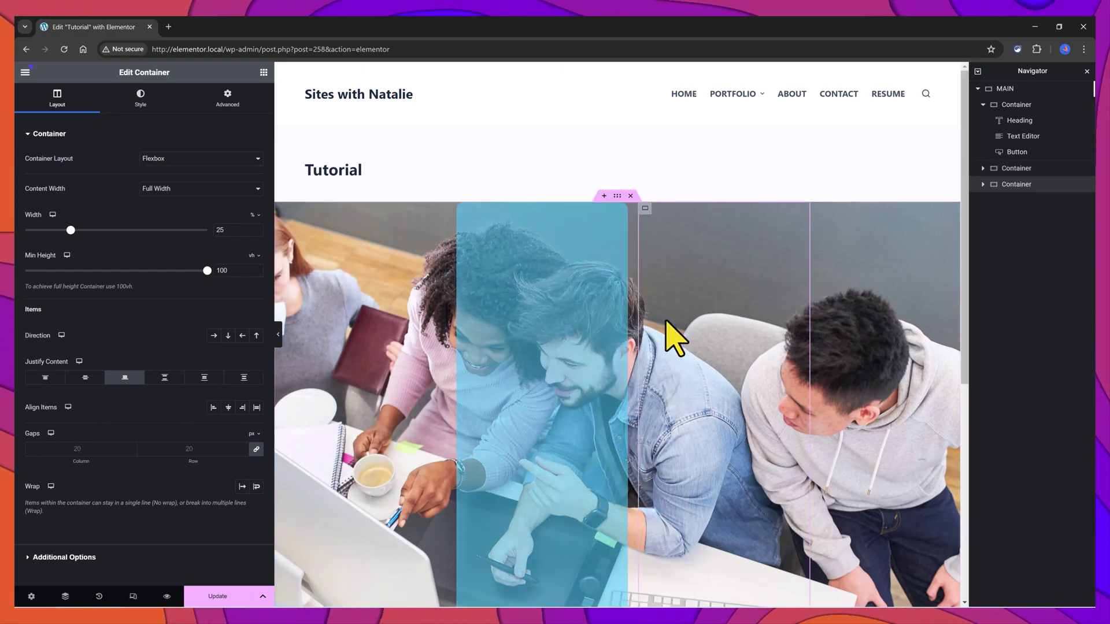
{"action": "right_click", "coordinate": [760, 321]}
{"action": "left_click", "coordinate": [765, 348]}
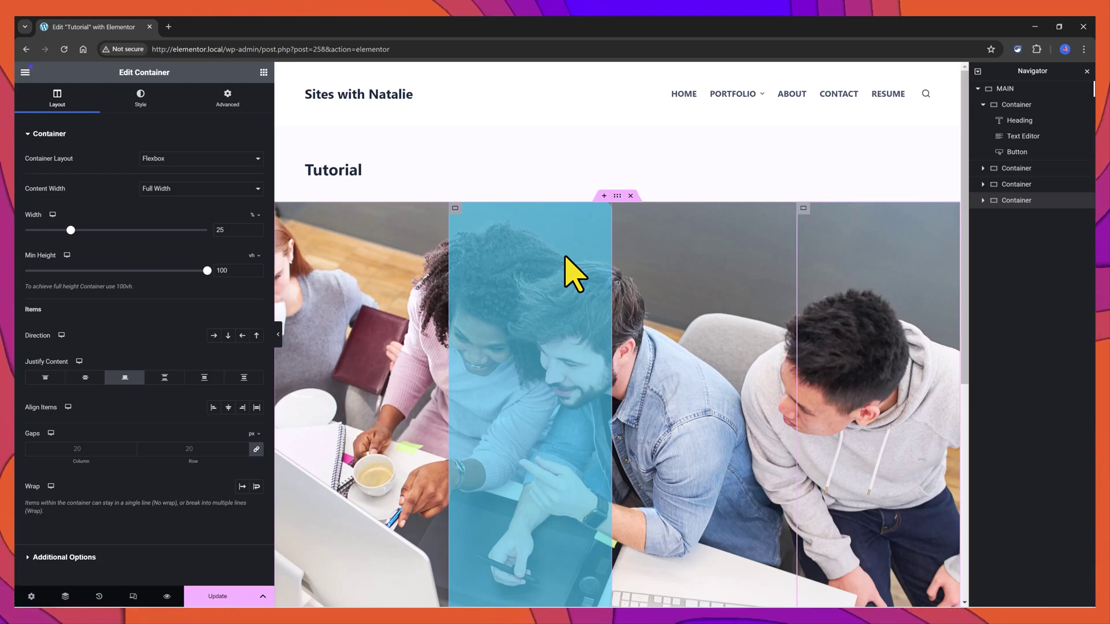
Step: Set the CSS classes slide2, slide3 and slide4 on the second, third and fourth columns
{"action": "left_click", "coordinate": [985, 168]}
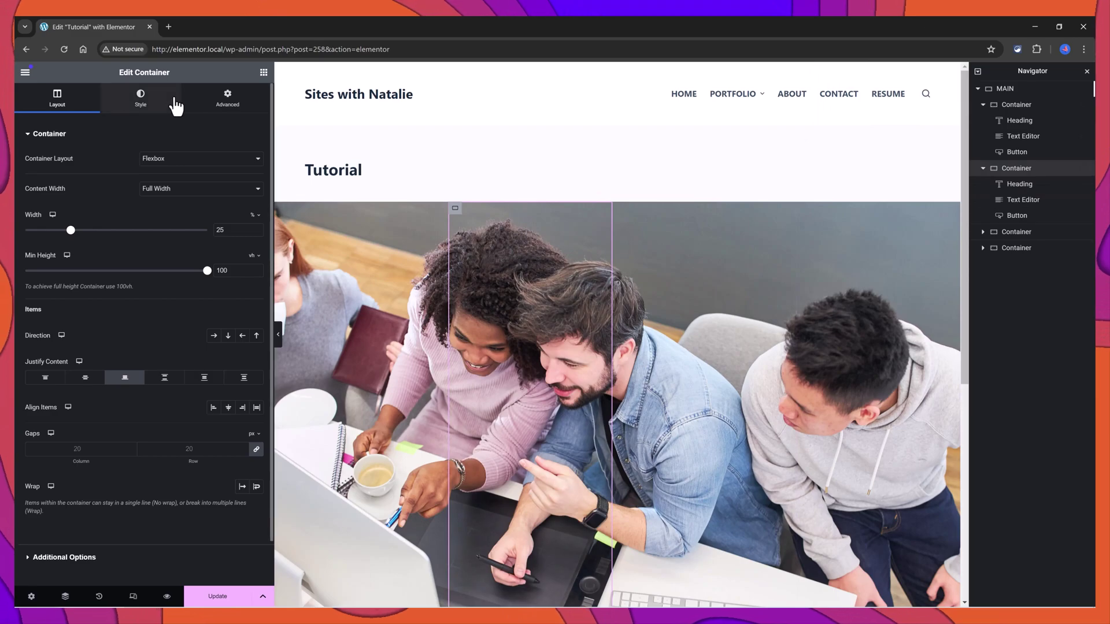
{"action": "left_click", "coordinate": [227, 99]}
{"action": "left_click", "coordinate": [154, 415]}
{"action": "type", "text": "slide2"}
{"action": "left_click", "coordinate": [1016, 232]}
{"action": "left_click", "coordinate": [227, 98]}
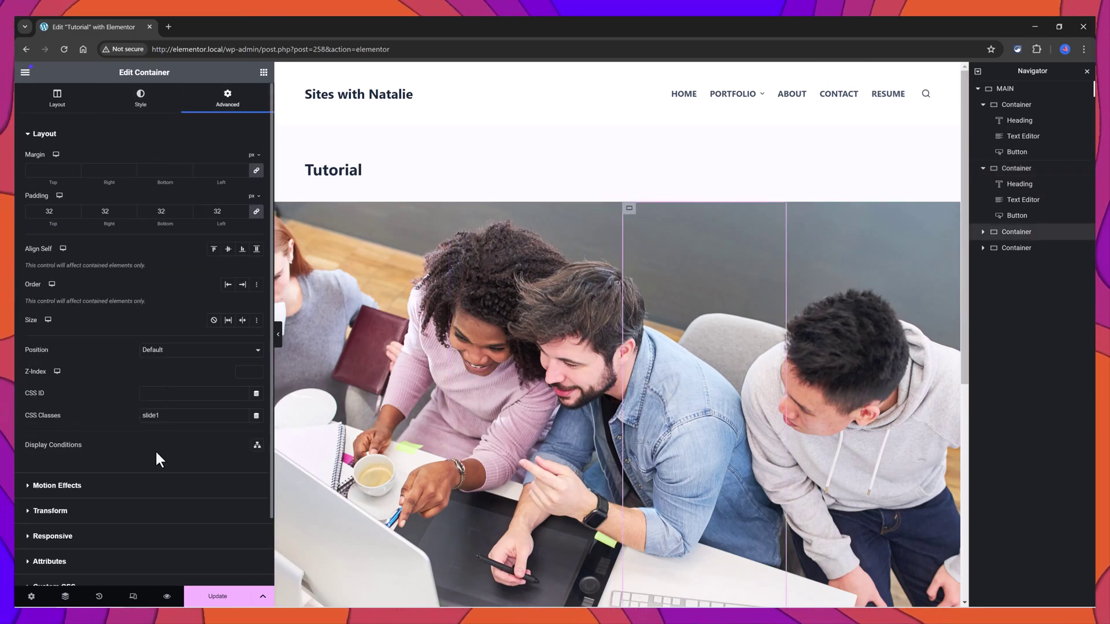
{"action": "left_click", "coordinate": [154, 415]}
{"action": "type", "text": "slide3"}
{"action": "left_click", "coordinate": [1015, 248]}
{"action": "left_click", "coordinate": [227, 98]}
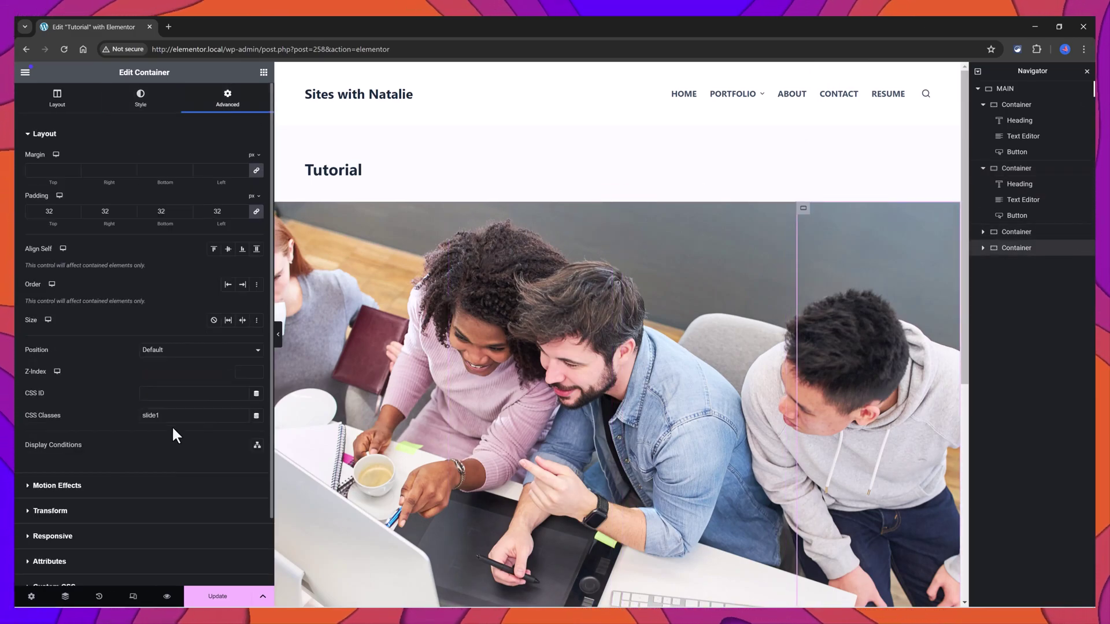
{"action": "left_click", "coordinate": [168, 415]}
{"action": "type", "text": "slide4"}
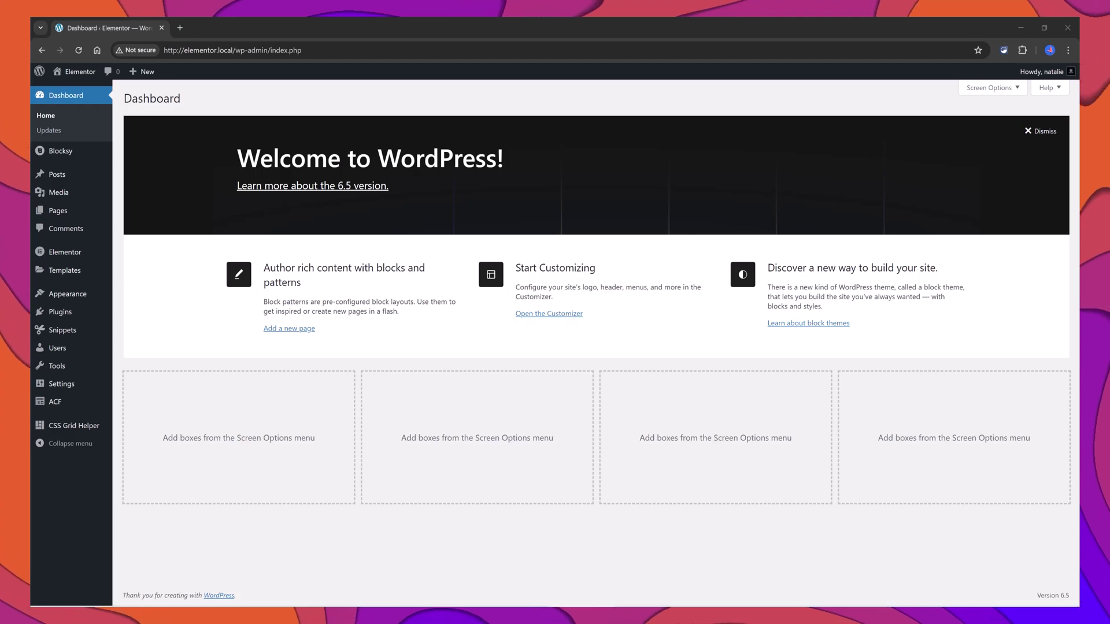
Step: Open the Product 3 post from All Posts, review it, then return to the admin area
{"action": "mouse_move", "coordinate": [57, 176]}
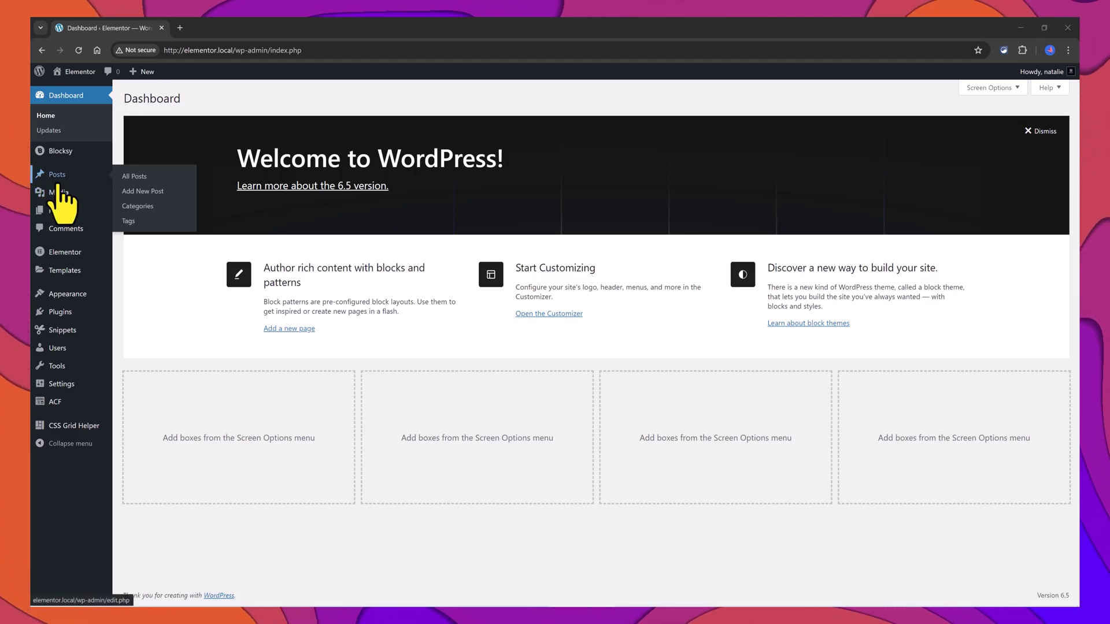
{"action": "left_click", "coordinate": [128, 177]}
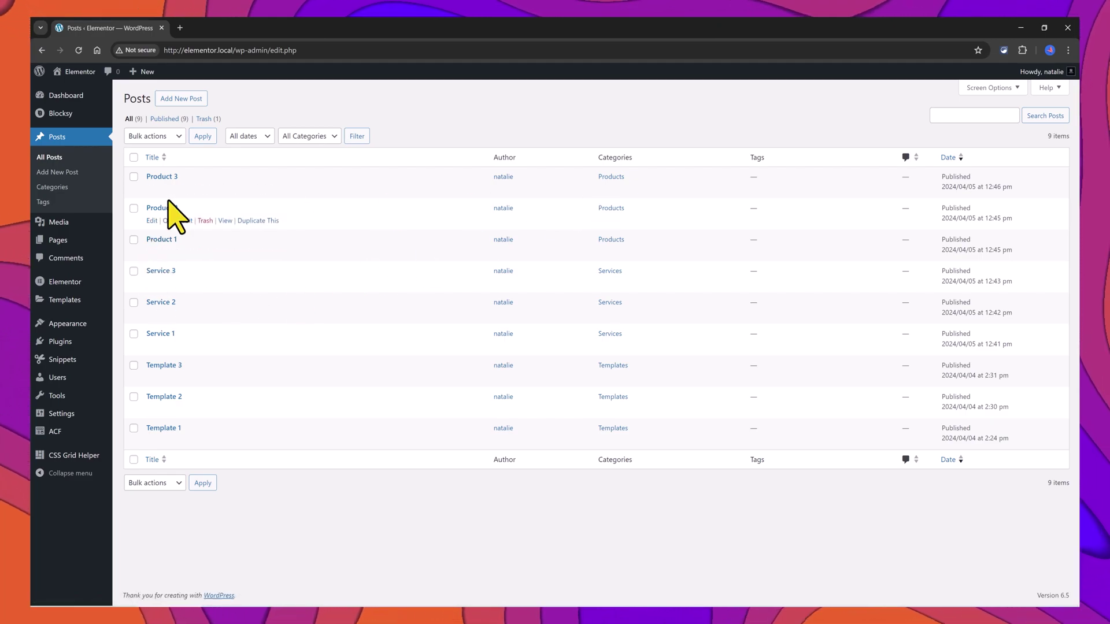
{"action": "left_click", "coordinate": [152, 188]}
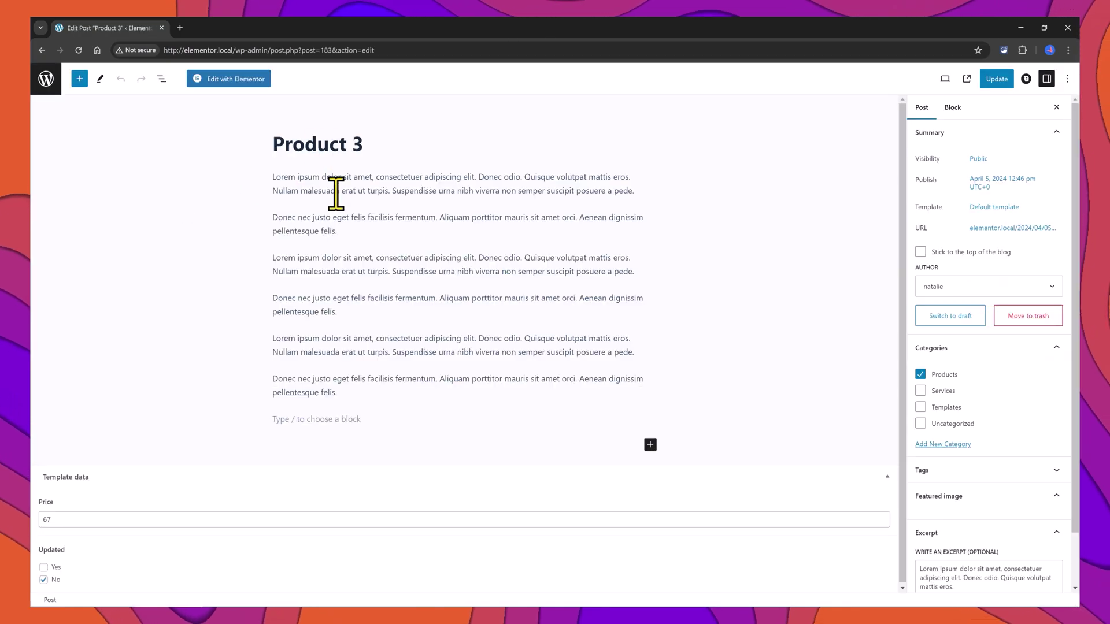
{"action": "scroll", "coordinate": [923, 452], "scroll_direction": "down", "scroll_amount": 3}
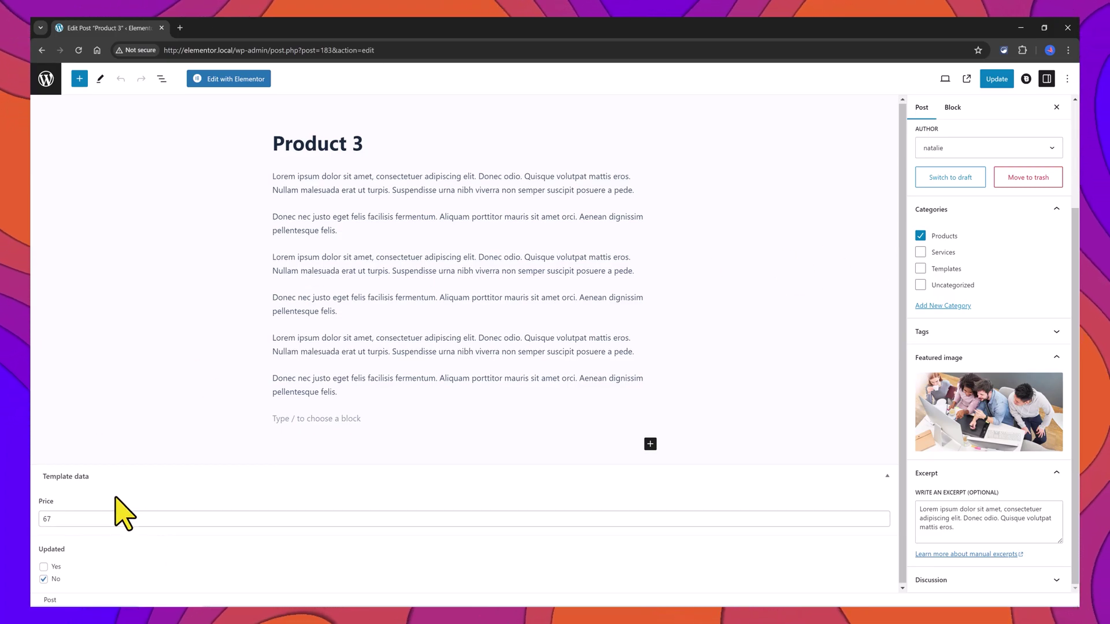
{"action": "left_click", "coordinate": [47, 79]}
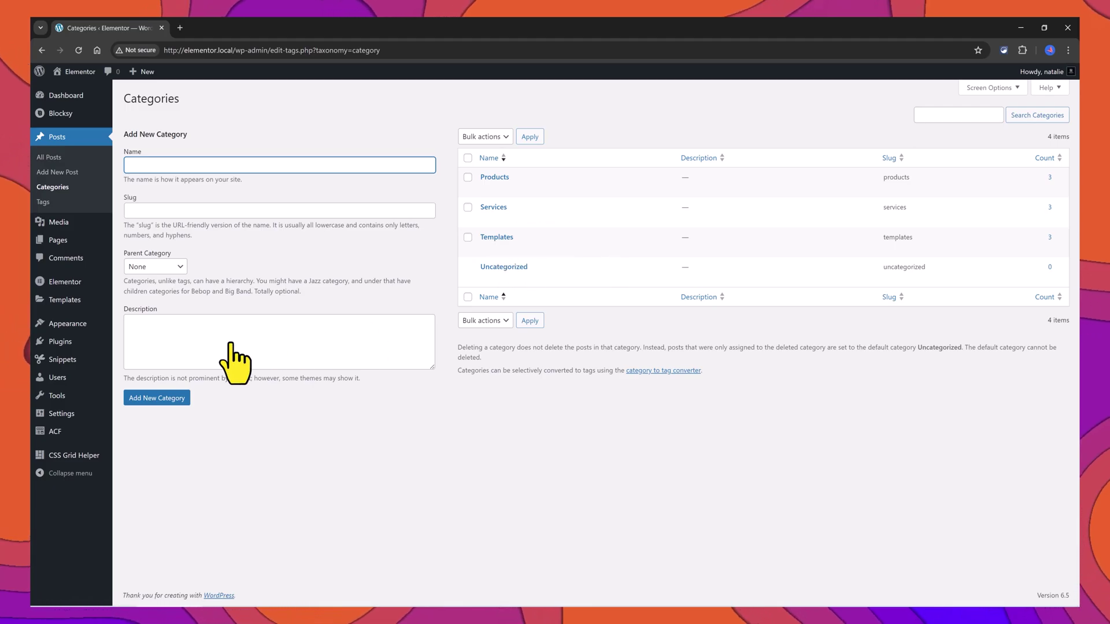
Step: Go to ACF > Field Groups to view the Template data group
{"action": "mouse_move", "coordinate": [52, 433]}
{"action": "left_click", "coordinate": [146, 435]}
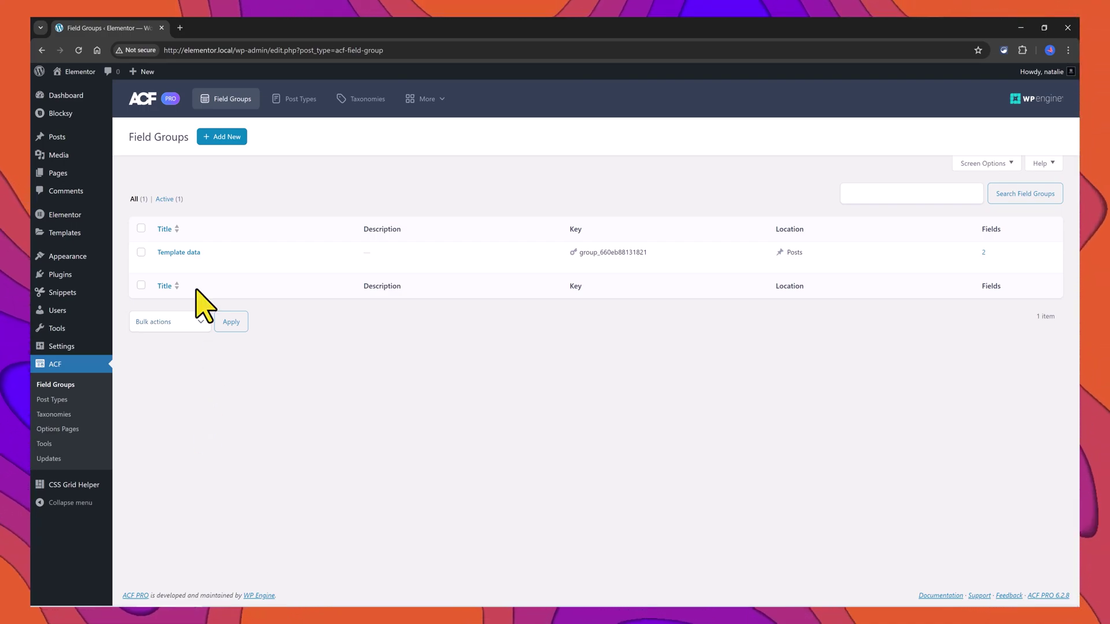
Step: Open the Template data field group and keep Post as its location rule's post type
{"action": "left_click", "coordinate": [160, 253]}
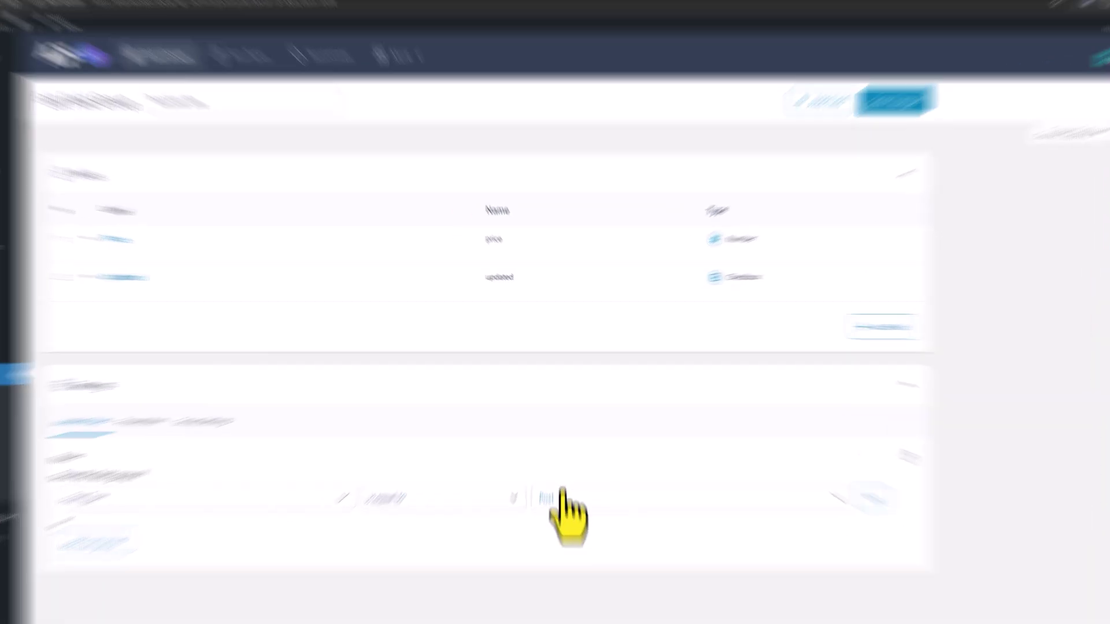
{"action": "left_click", "coordinate": [566, 466]}
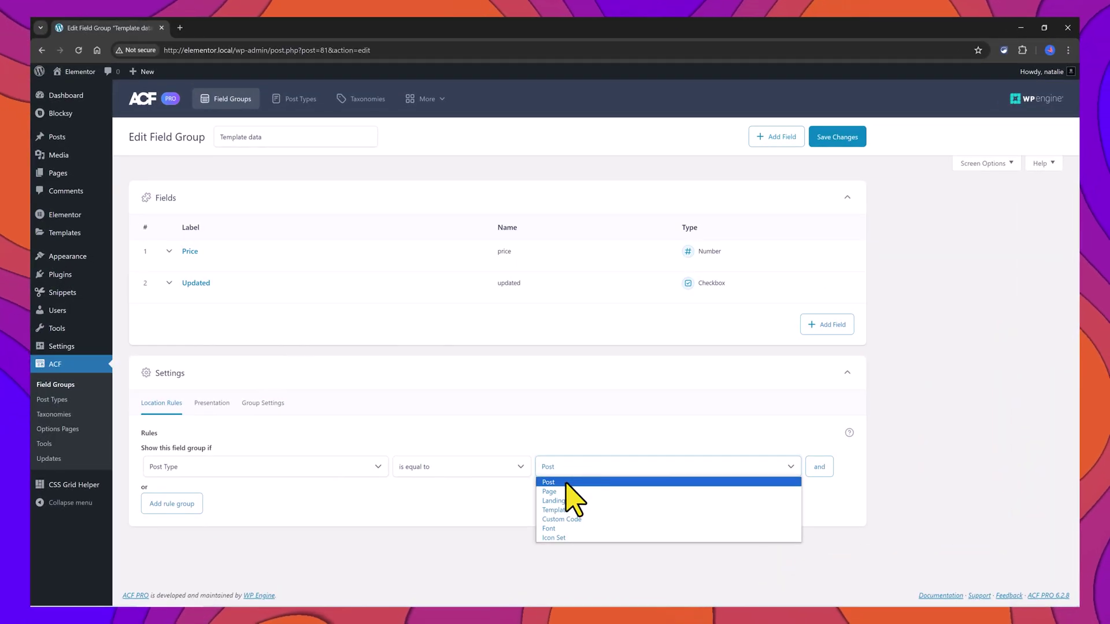
{"action": "left_click", "coordinate": [565, 484]}
Step: Open the Tutorial page from Pages > All Pages in Elementor and scroll to its empty section
{"action": "left_click", "coordinate": [64, 96]}
{"action": "mouse_move", "coordinate": [69, 212]}
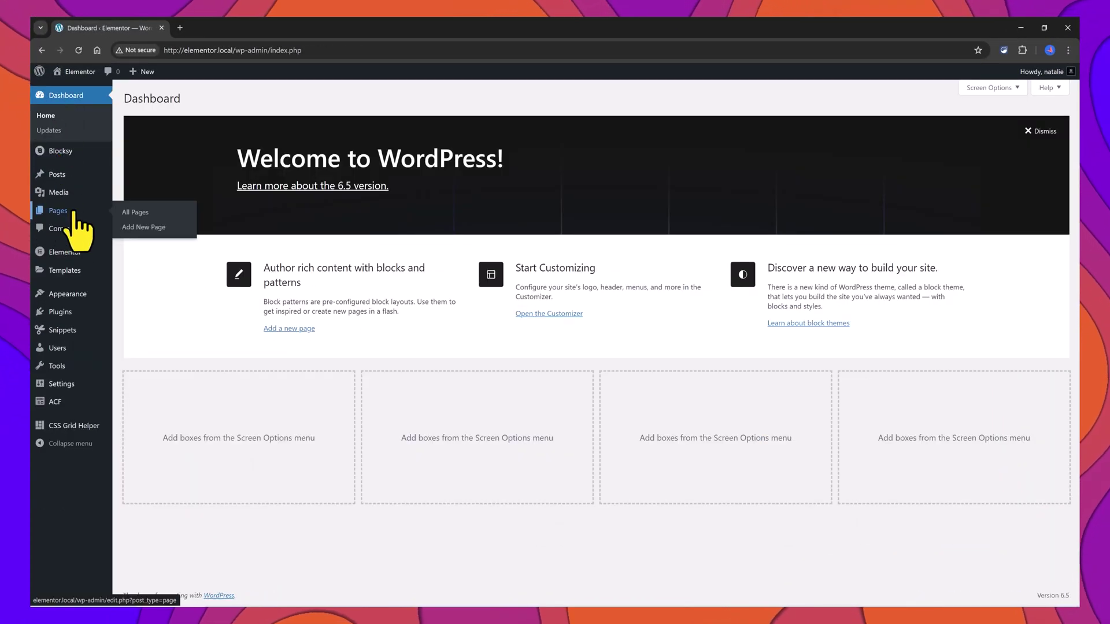
{"action": "left_click", "coordinate": [143, 214]}
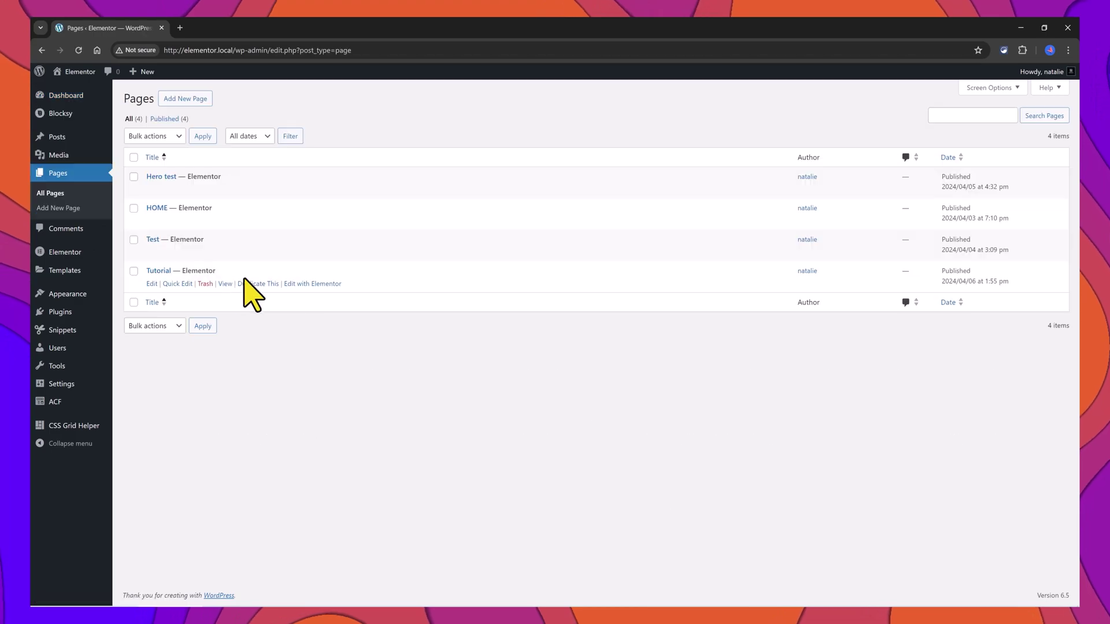
{"action": "left_click", "coordinate": [314, 286]}
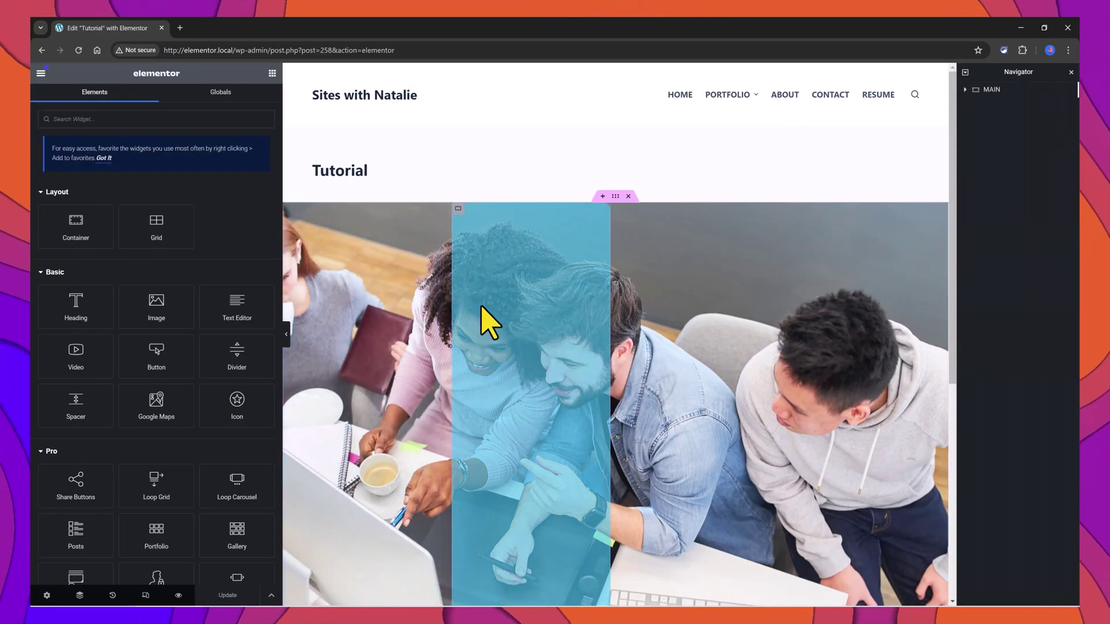
{"action": "scroll", "coordinate": [425, 323], "scroll_direction": "down", "scroll_amount": 3}
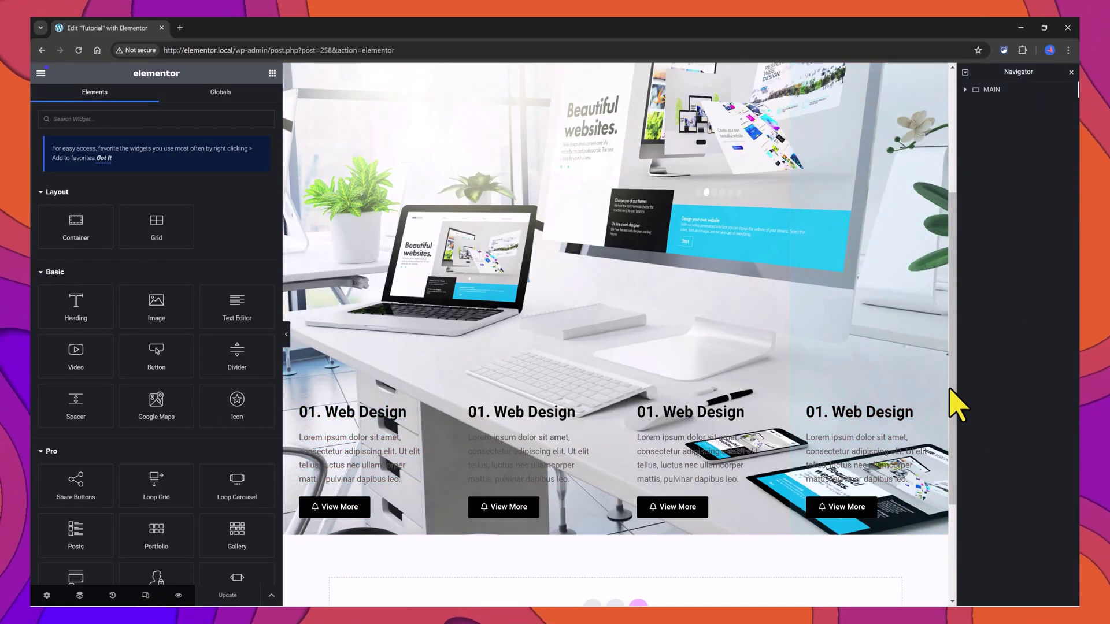
{"action": "scroll", "coordinate": [515, 283], "scroll_direction": "down", "scroll_amount": 3}
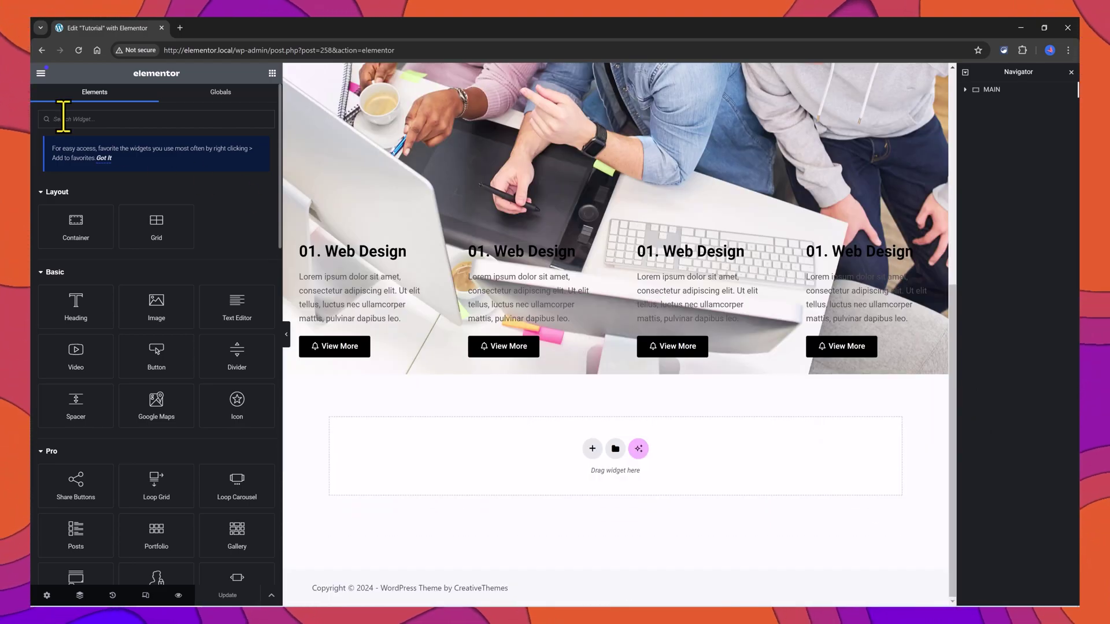
Step: Add a Loop Grid below the hero using the Elementor Loop Item #93 template
{"action": "type", "text": "Loo"}
{"action": "left_click", "coordinate": [147, 219]}
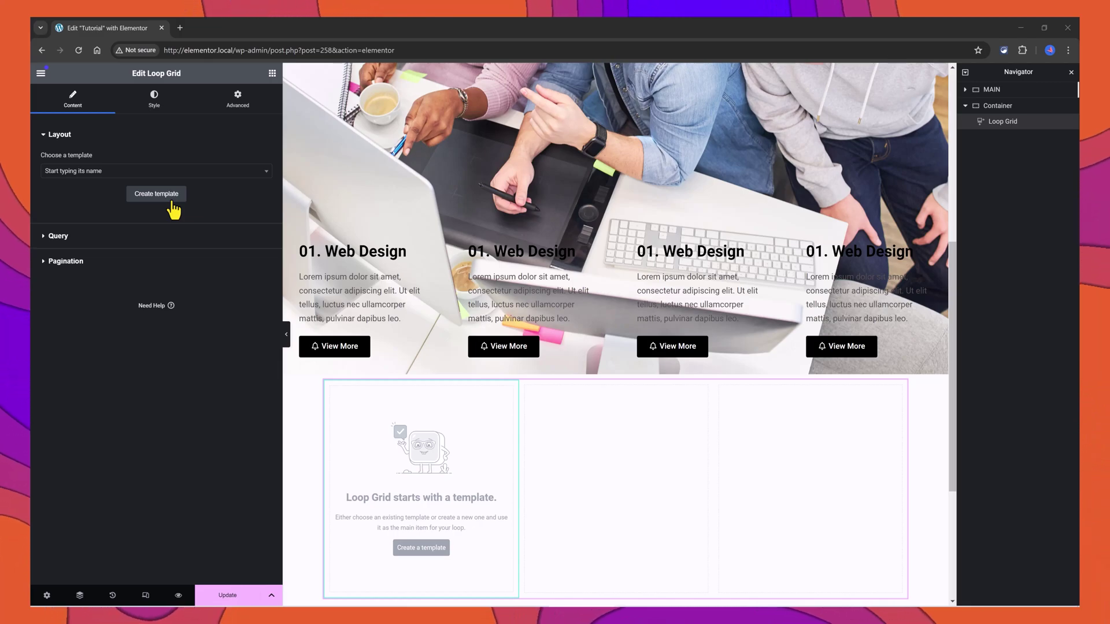
{"action": "left_click", "coordinate": [103, 182]}
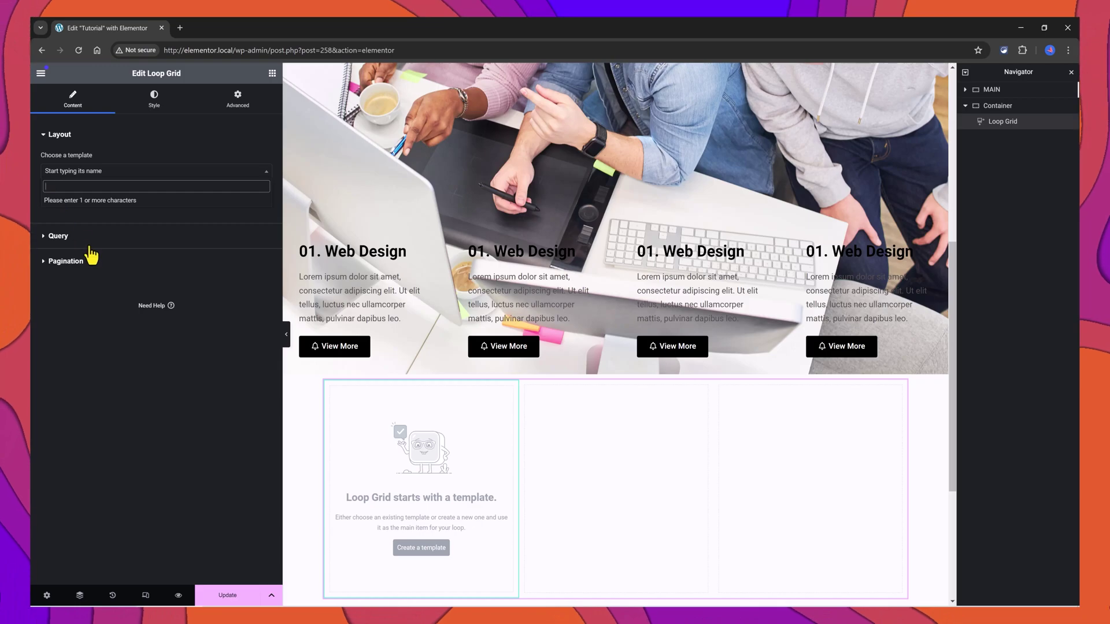
{"action": "type", "text": "loop"}
{"action": "left_click", "coordinate": [134, 209]}
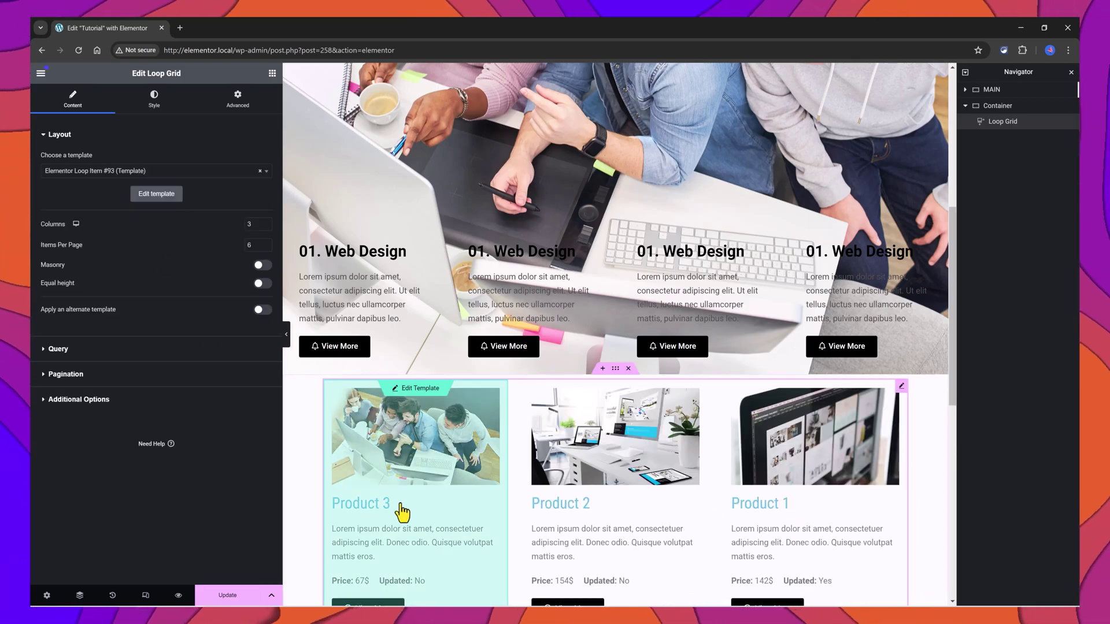
Step: Turn on Masonry in the Loop Grid's Layout settings so the six cards stack in three columns
{"action": "scroll", "coordinate": [943, 474], "scroll_direction": "down", "scroll_amount": 3}
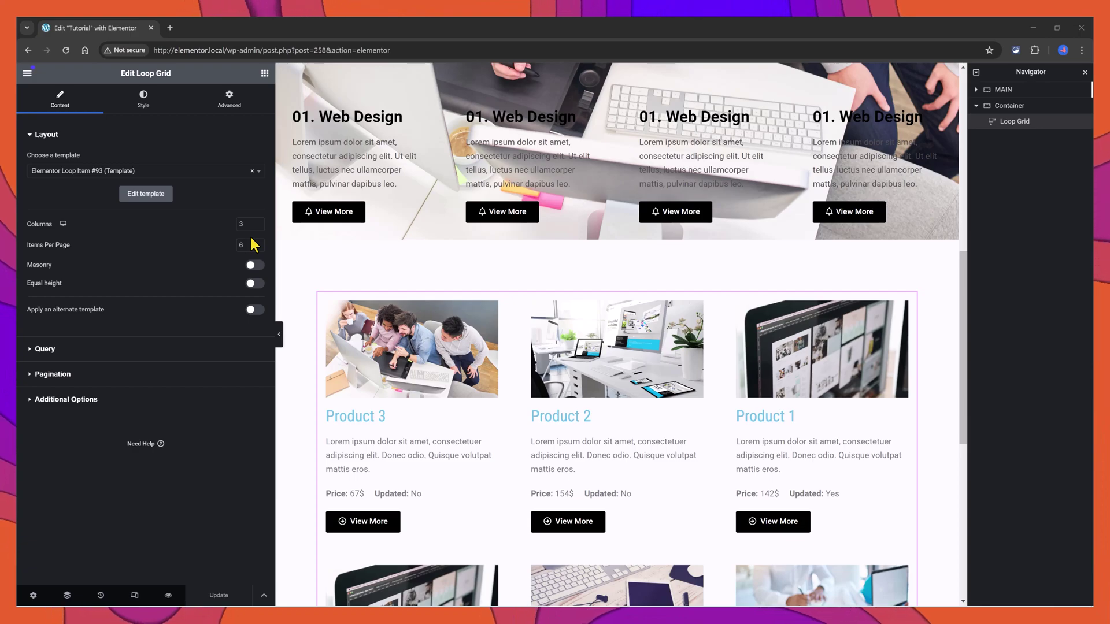
{"action": "mouse_move", "coordinate": [962, 407]}
{"action": "left_mouse_down"}
{"action": "mouse_move", "coordinate": [959, 449]}
{"action": "mouse_move", "coordinate": [947, 421]}
{"action": "left_mouse_up"}
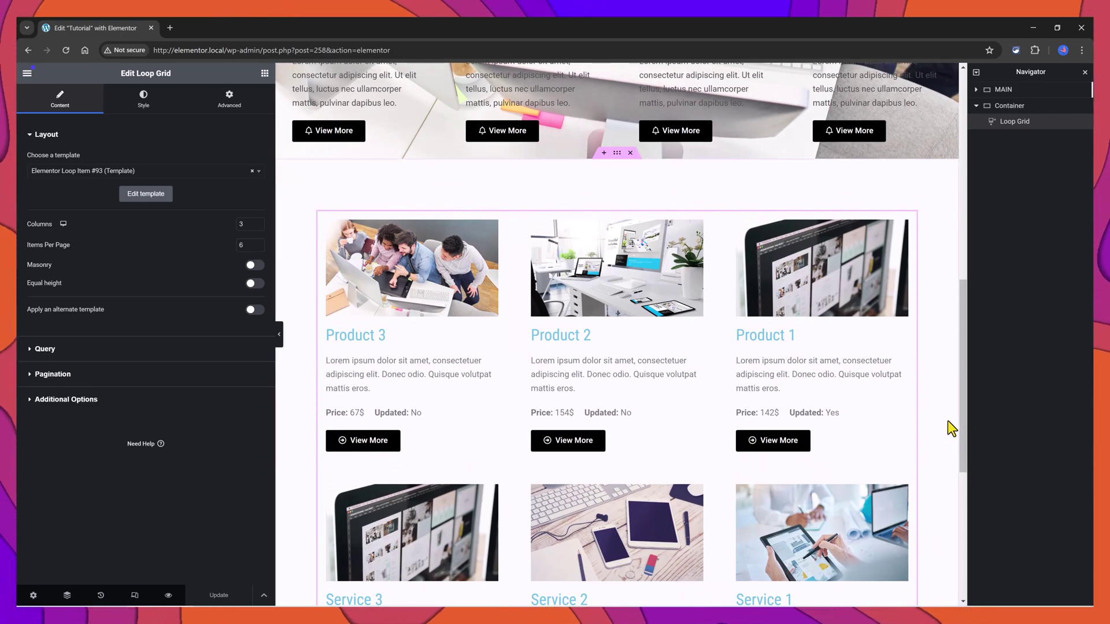
{"action": "left_click", "coordinate": [254, 265]}
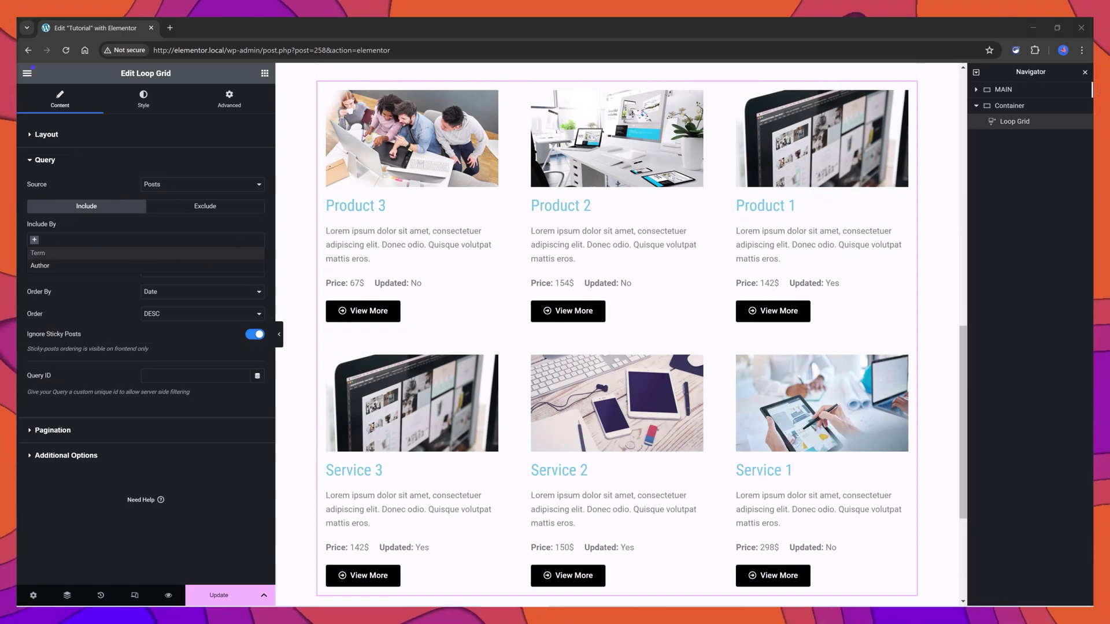
Step: Keep the query source as Posts and include by Term, choosing Categories: Templates
{"action": "left_click", "coordinate": [175, 189]}
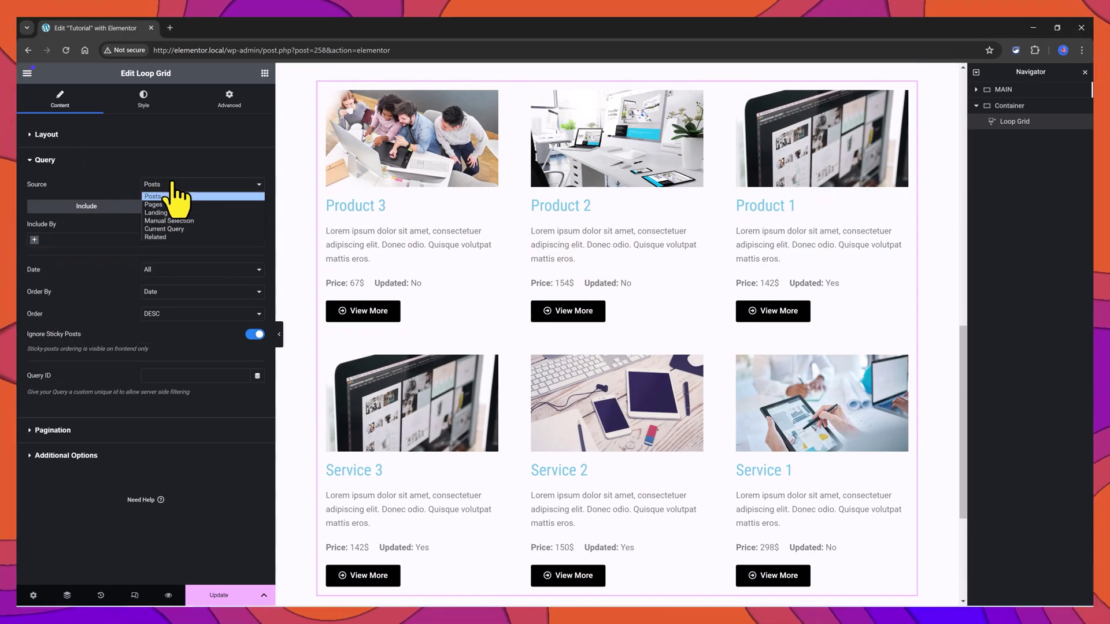
{"action": "left_click", "coordinate": [169, 199]}
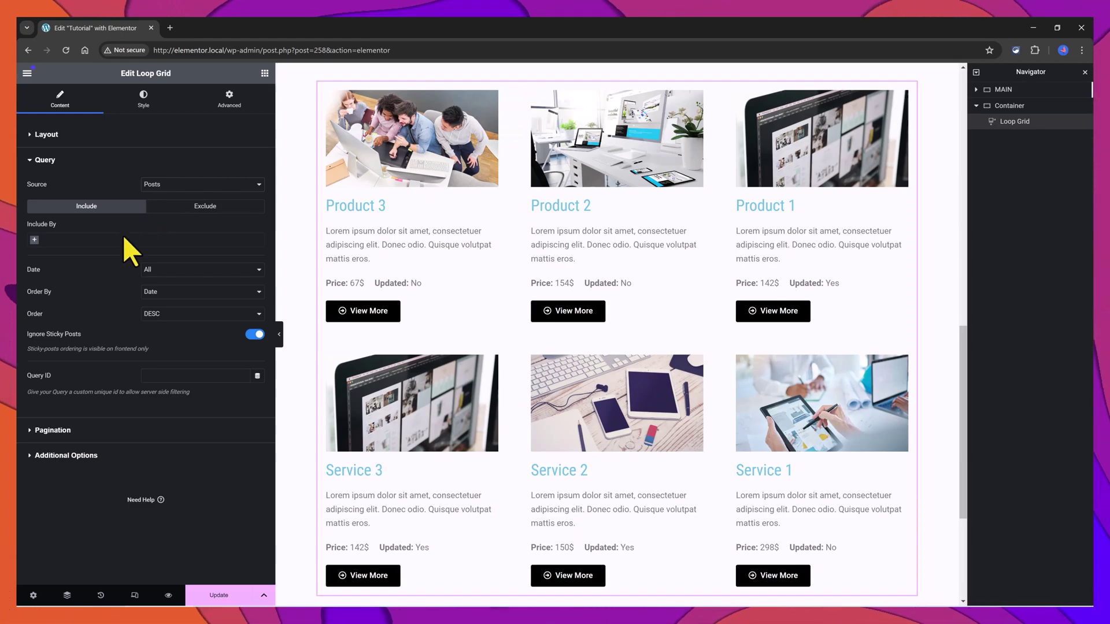
{"action": "left_click", "coordinate": [55, 240]}
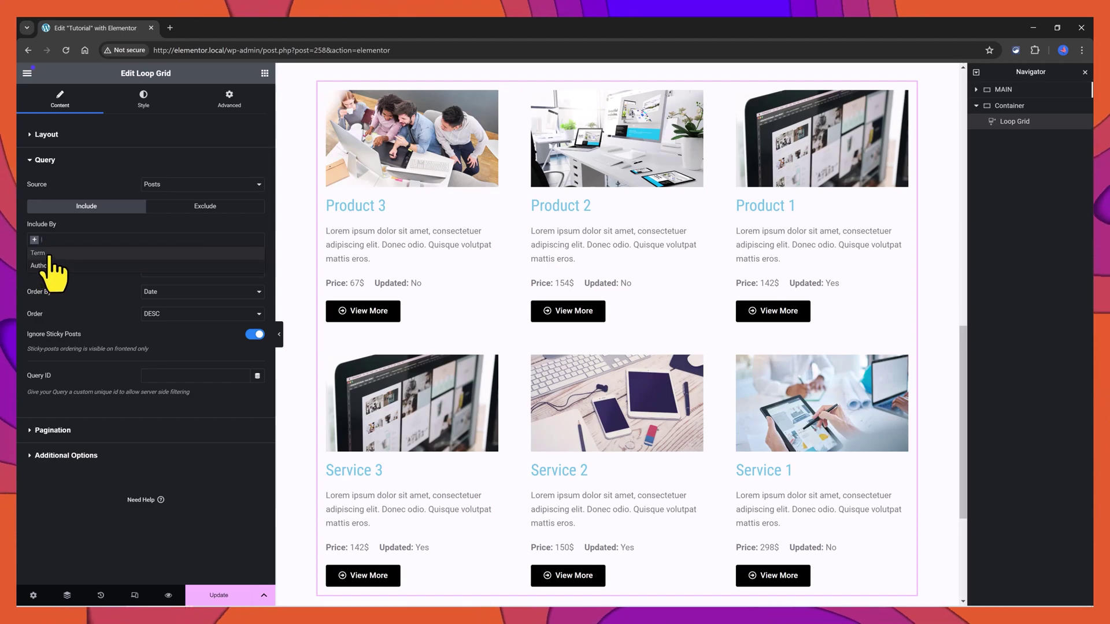
{"action": "left_click", "coordinate": [38, 253]}
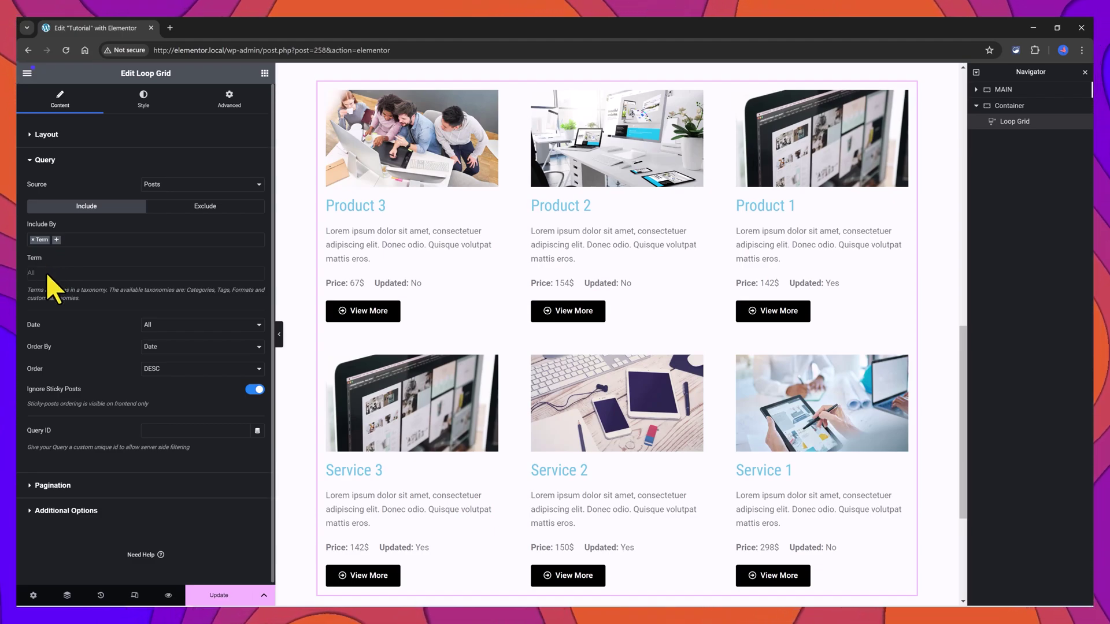
{"action": "left_click", "coordinate": [45, 273]}
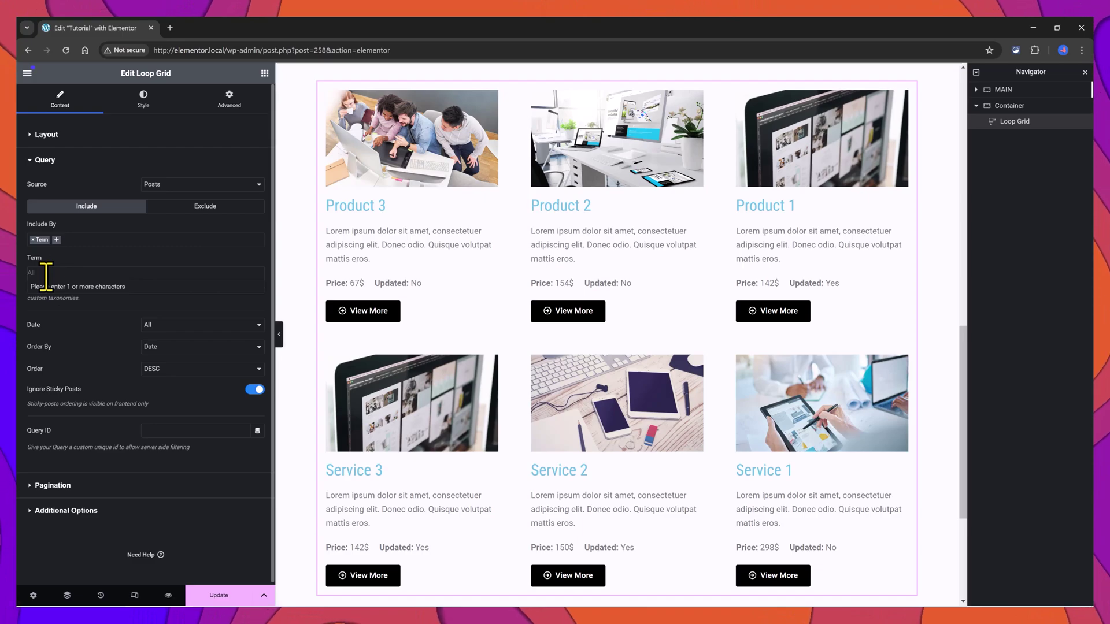
{"action": "type", "text": "temp"}
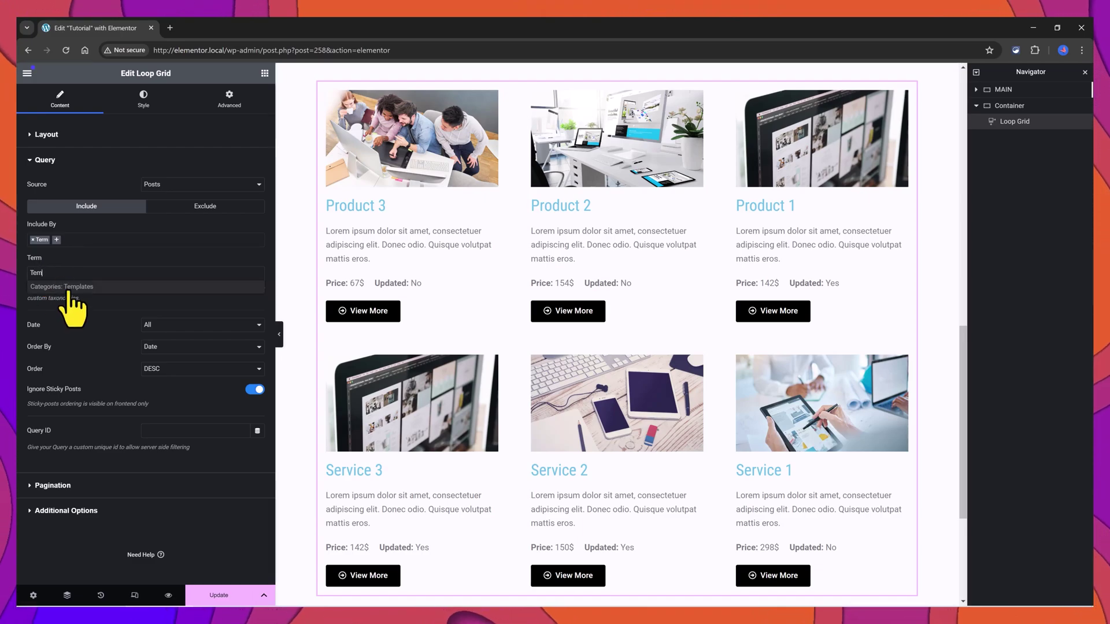
{"action": "left_click", "coordinate": [65, 287]}
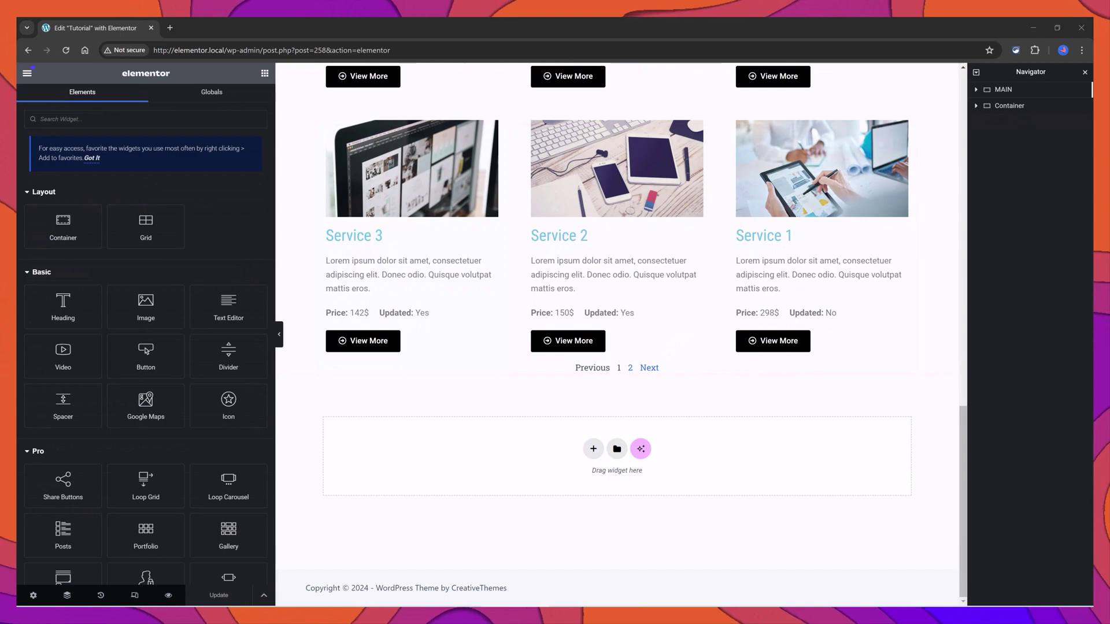
Step: Add a Tabs widget below the grid with Direction set to Before and Justify set to Start
{"action": "left_click", "coordinate": [98, 126]}
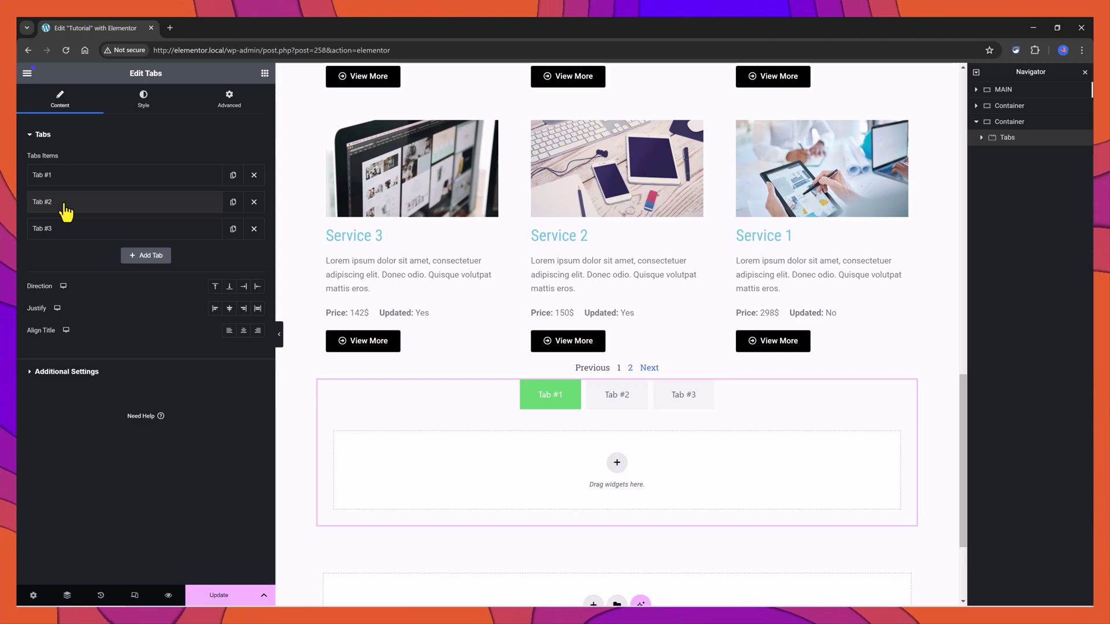
{"action": "scroll", "coordinate": [330, 295], "scroll_direction": "down", "scroll_amount": 1}
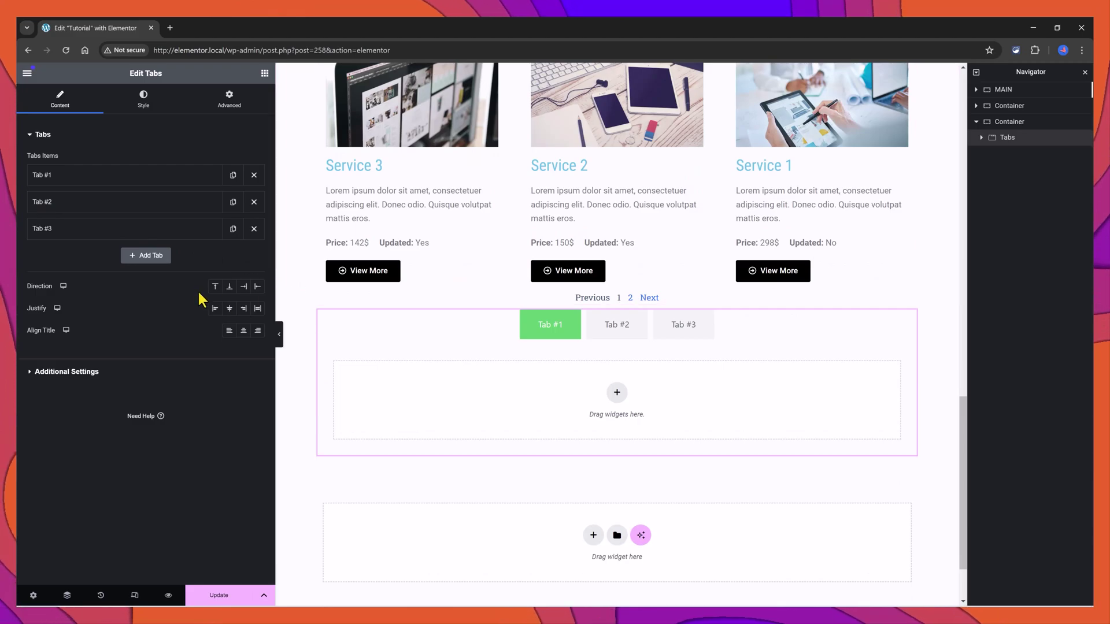
{"action": "left_click", "coordinate": [258, 287]}
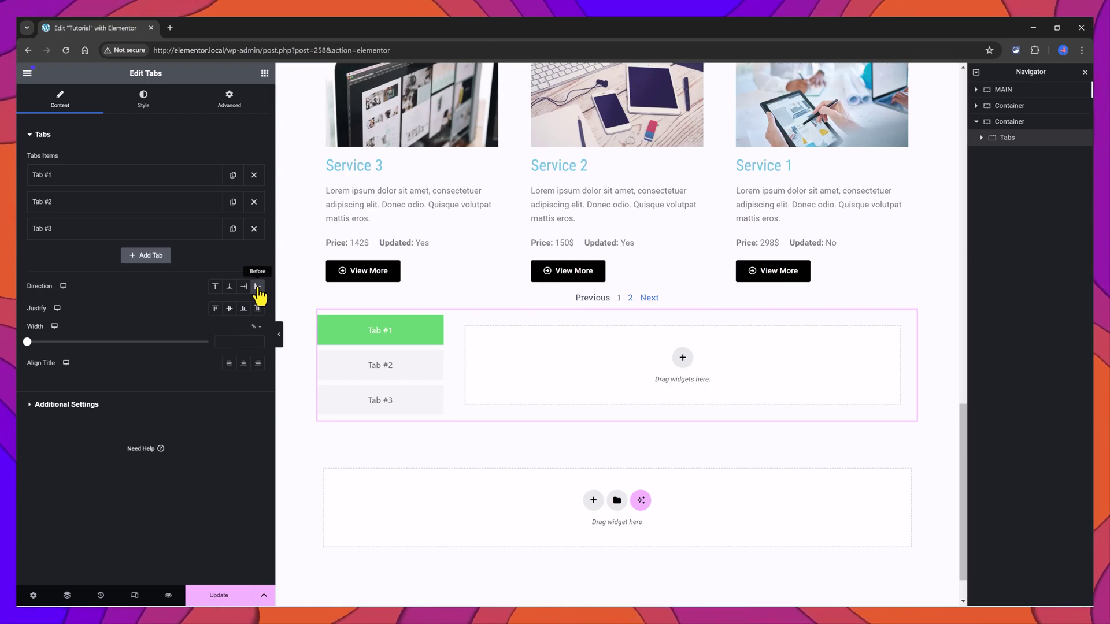
{"action": "left_click", "coordinate": [215, 308]}
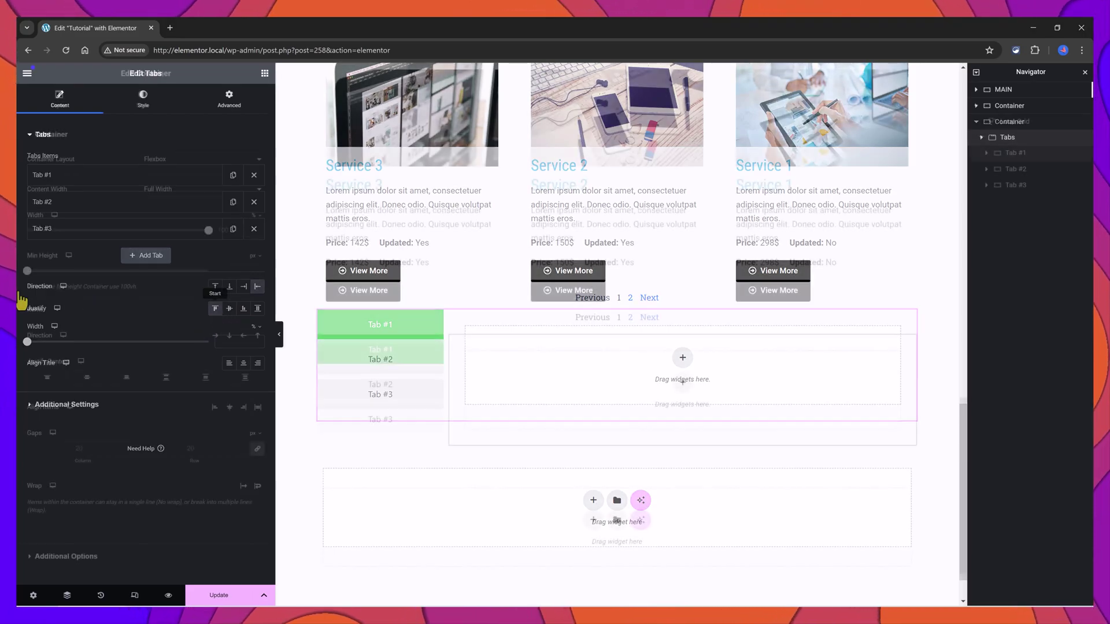
Step: Place a Loop Grid in Tab #1 using the Elementor Loop Item #93 template
{"action": "left_click", "coordinate": [751, 413]}
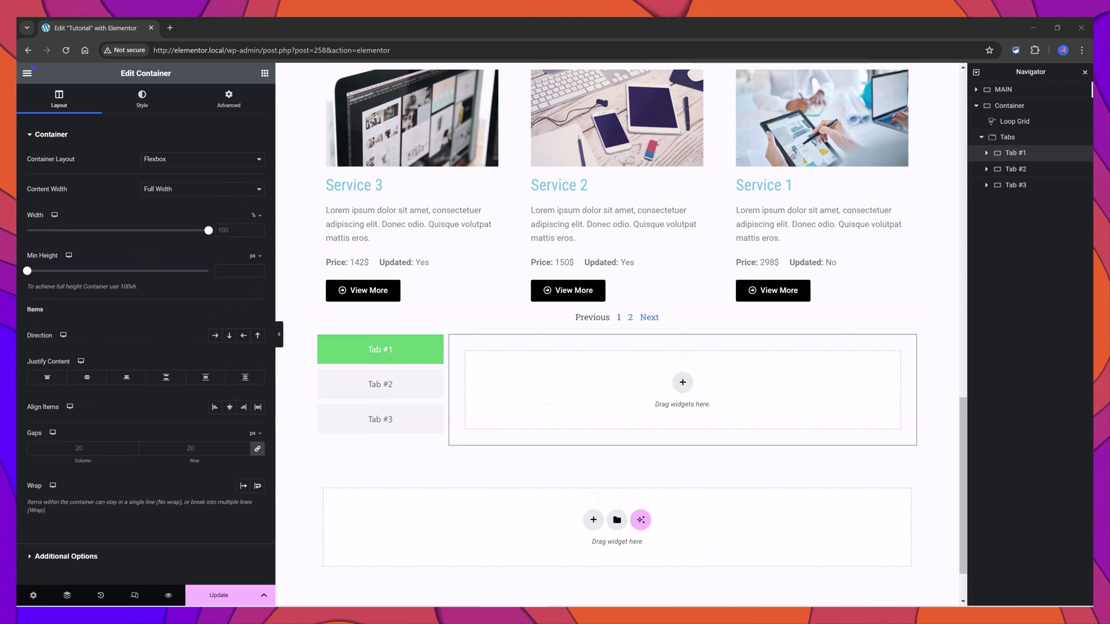
{"action": "left_click", "coordinate": [264, 73]}
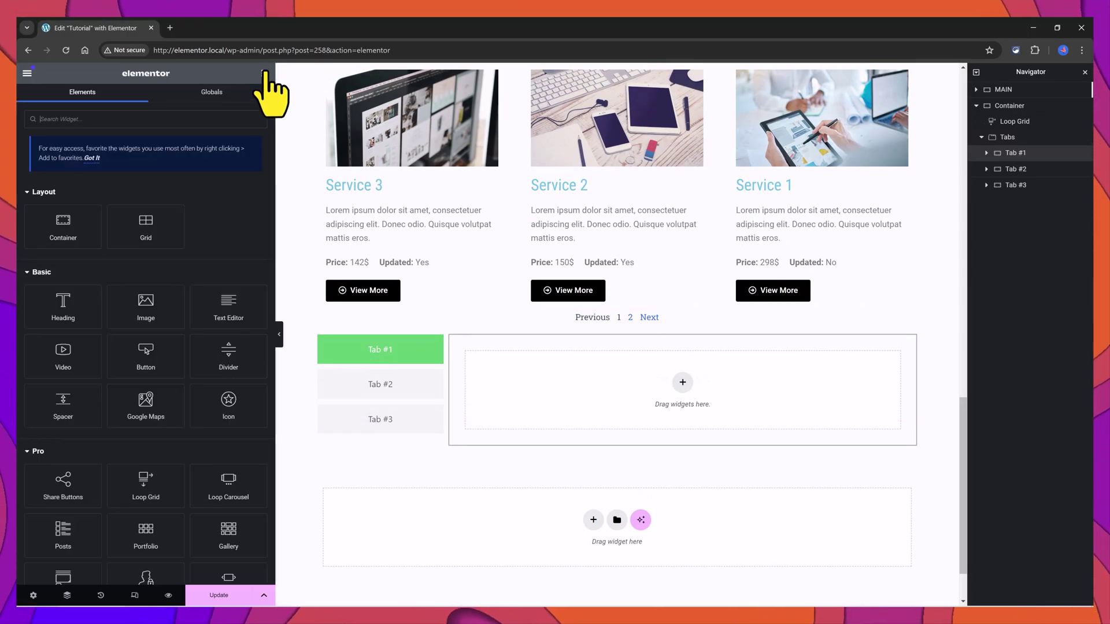
{"action": "left_click_drag", "start_coordinate": [148, 486], "coordinate": [523, 427]}
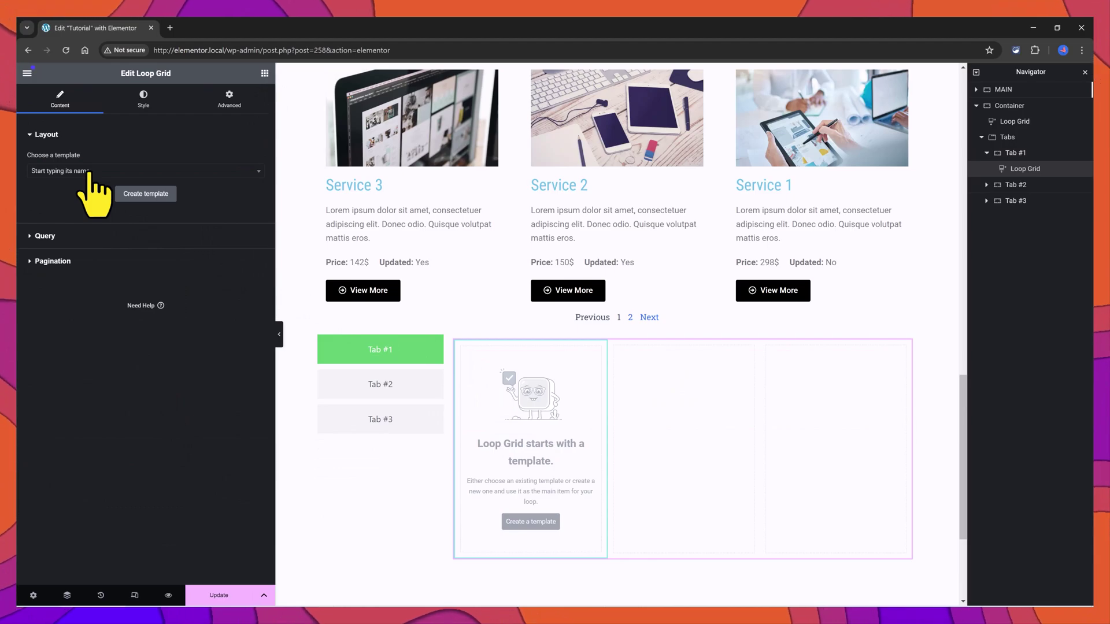
{"action": "left_click", "coordinate": [88, 172]}
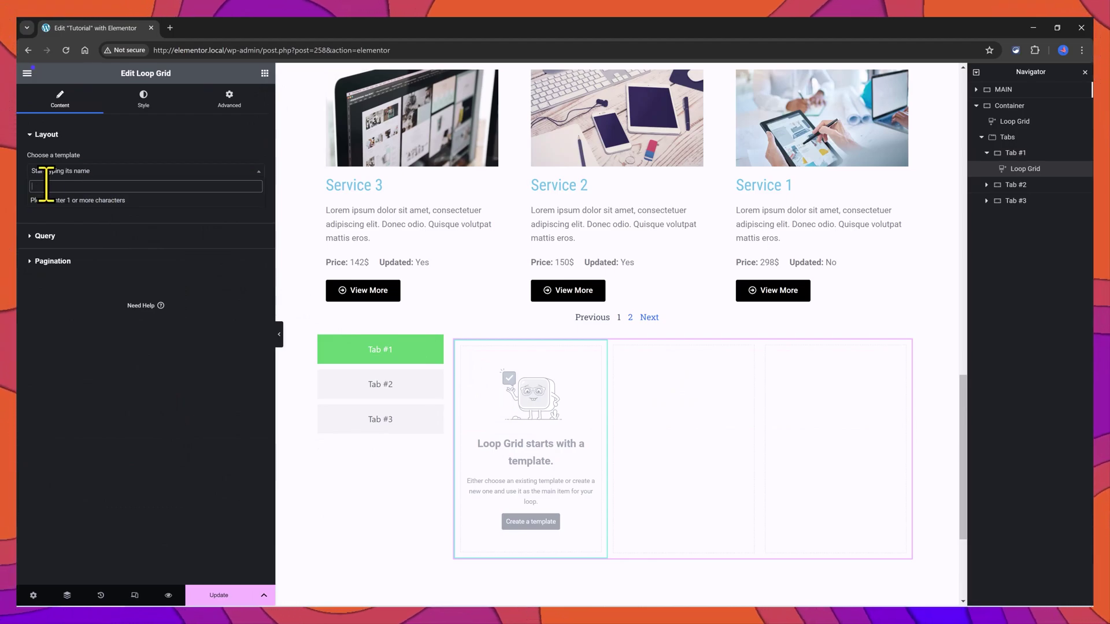
{"action": "type", "text": "loop"}
{"action": "left_click", "coordinate": [63, 201]}
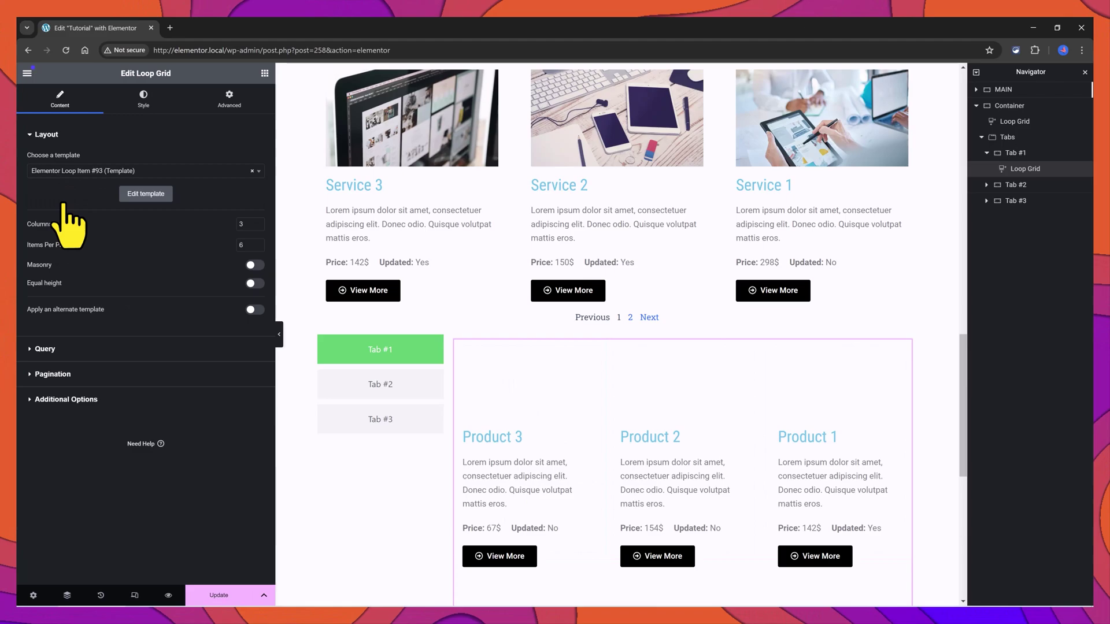
Step: Set the Tab #1 grid's query to include by Term, limited to Categories: Templates
{"action": "left_click", "coordinate": [45, 349]}
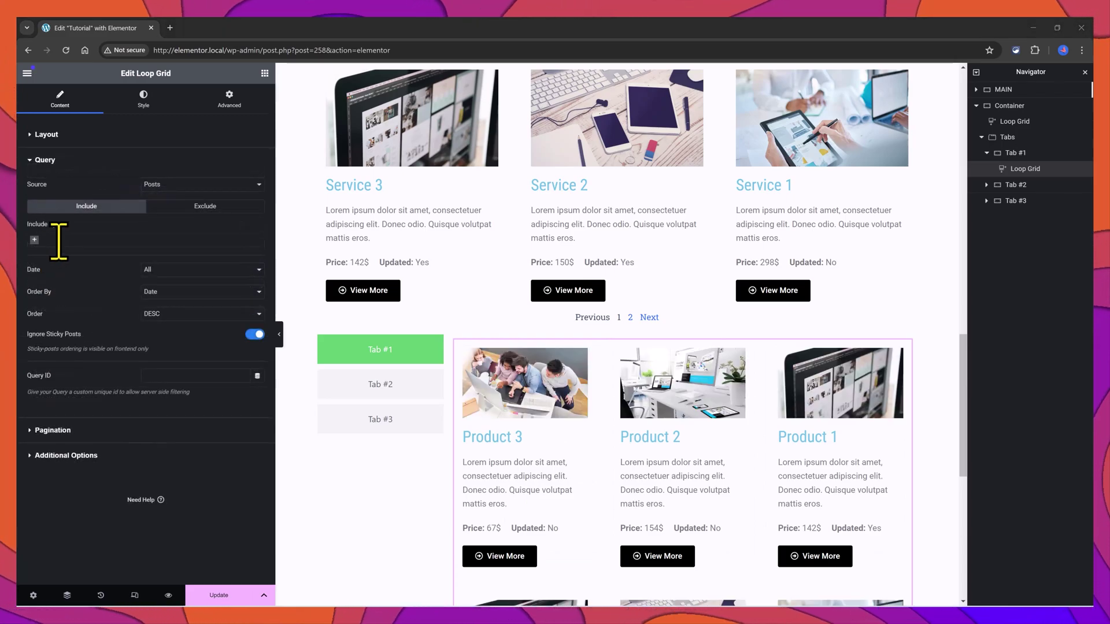
{"action": "left_click", "coordinate": [59, 240]}
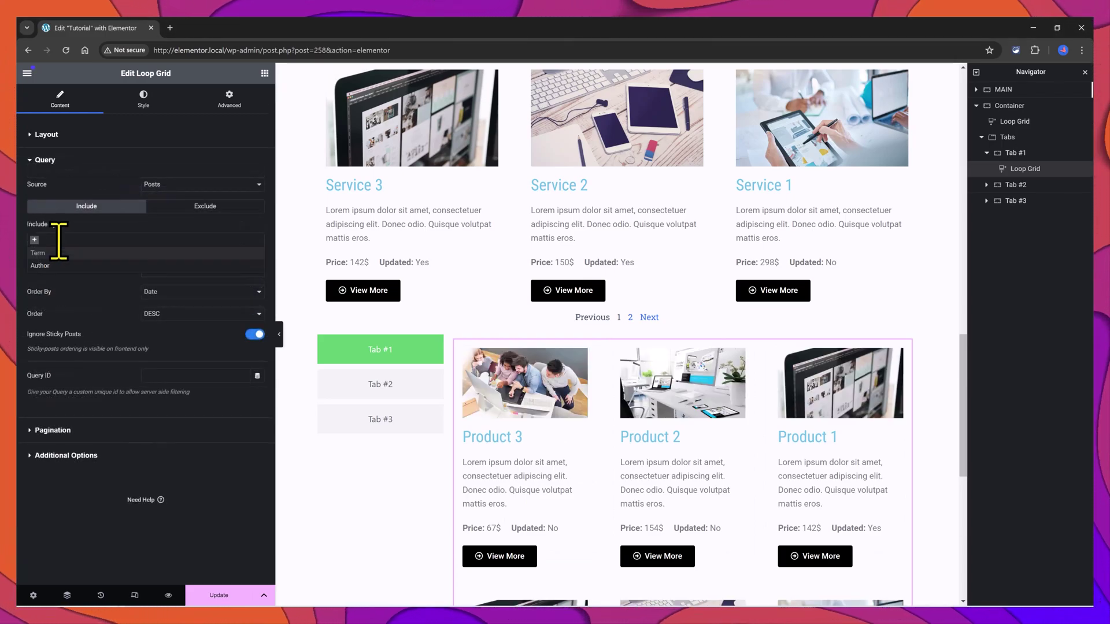
{"action": "left_click", "coordinate": [54, 253]}
{"action": "left_click", "coordinate": [39, 273]}
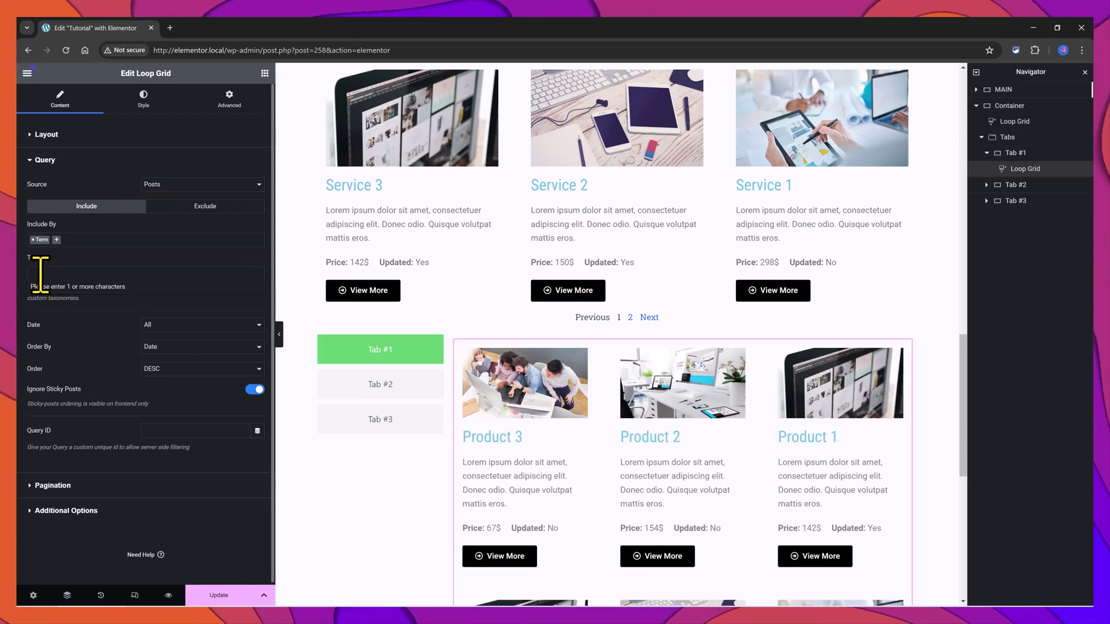
{"action": "type", "text": "Templaty"}
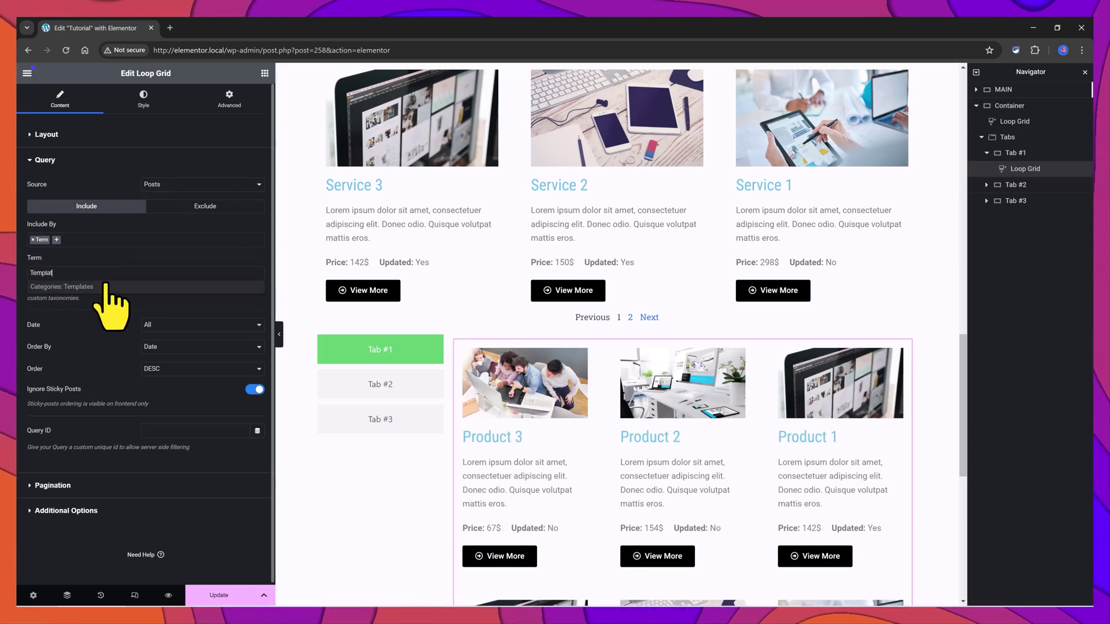
{"action": "left_click", "coordinate": [106, 289]}
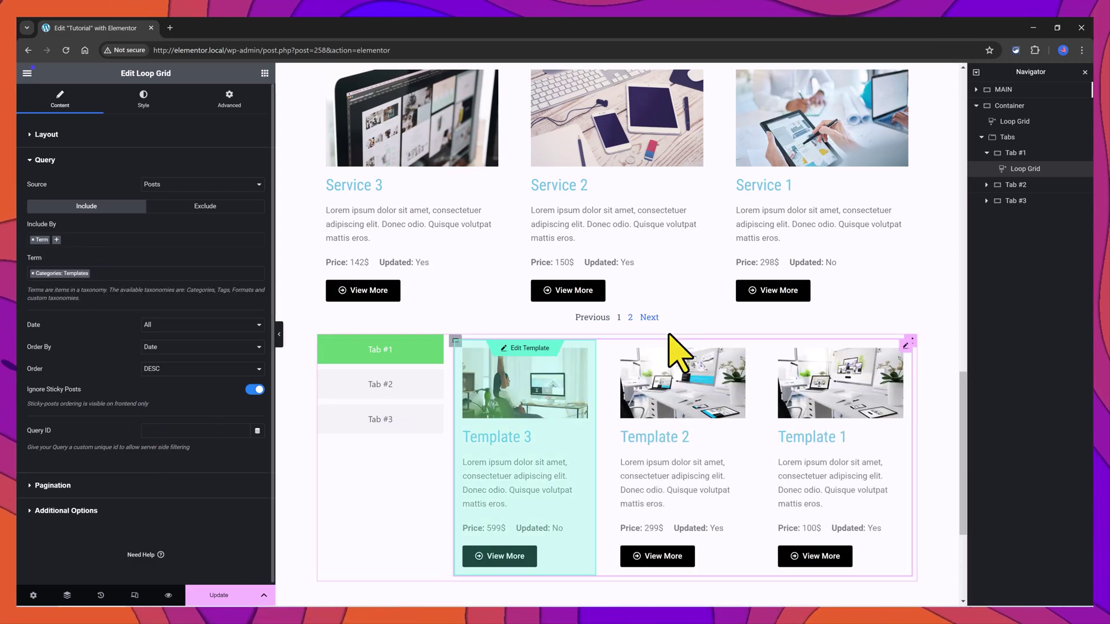
Step: Add a Loop Grid to Tab #2 with Posts as source, filtered by a category term
{"action": "left_click", "coordinate": [1015, 185]}
{"action": "left_click_drag", "start_coordinate": [146, 486], "coordinate": [682, 347]}
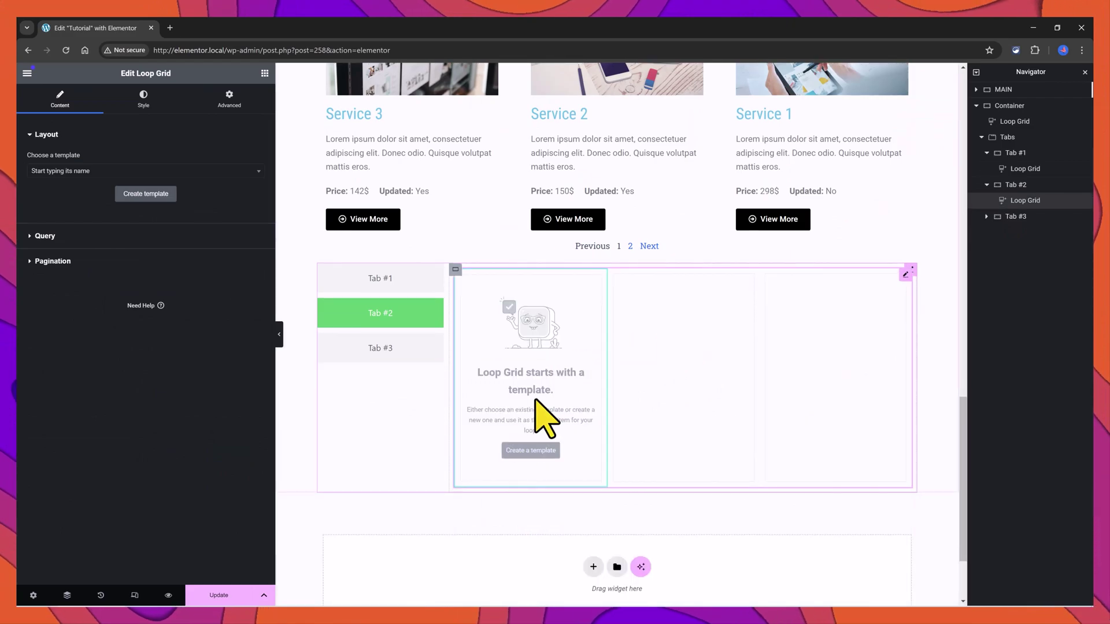
{"action": "left_click", "coordinate": [87, 171]}
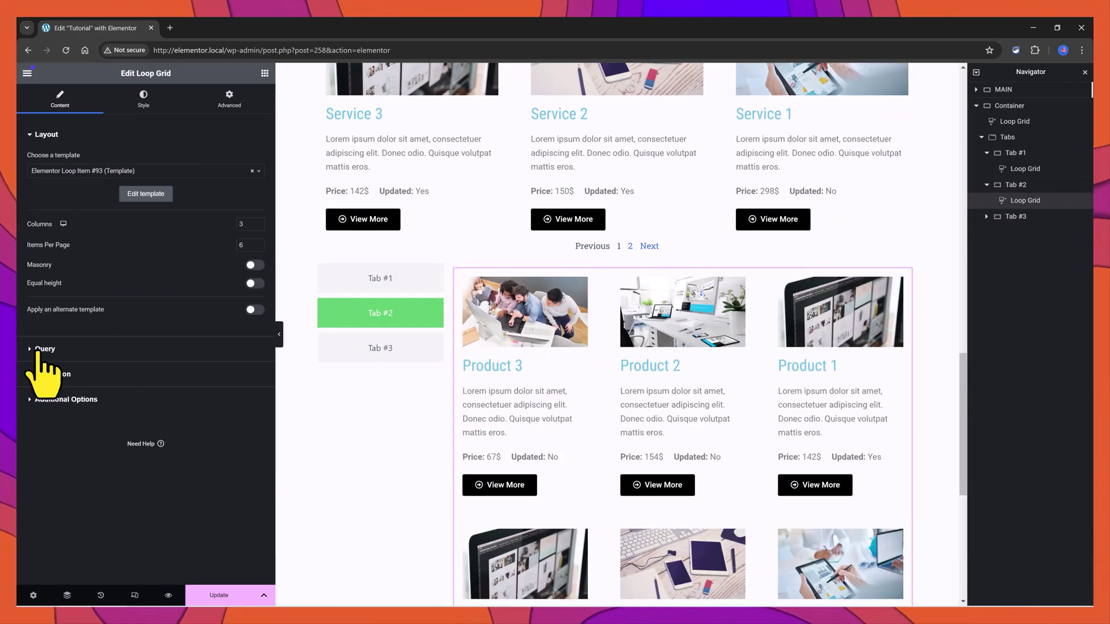
{"action": "left_click", "coordinate": [39, 366]}
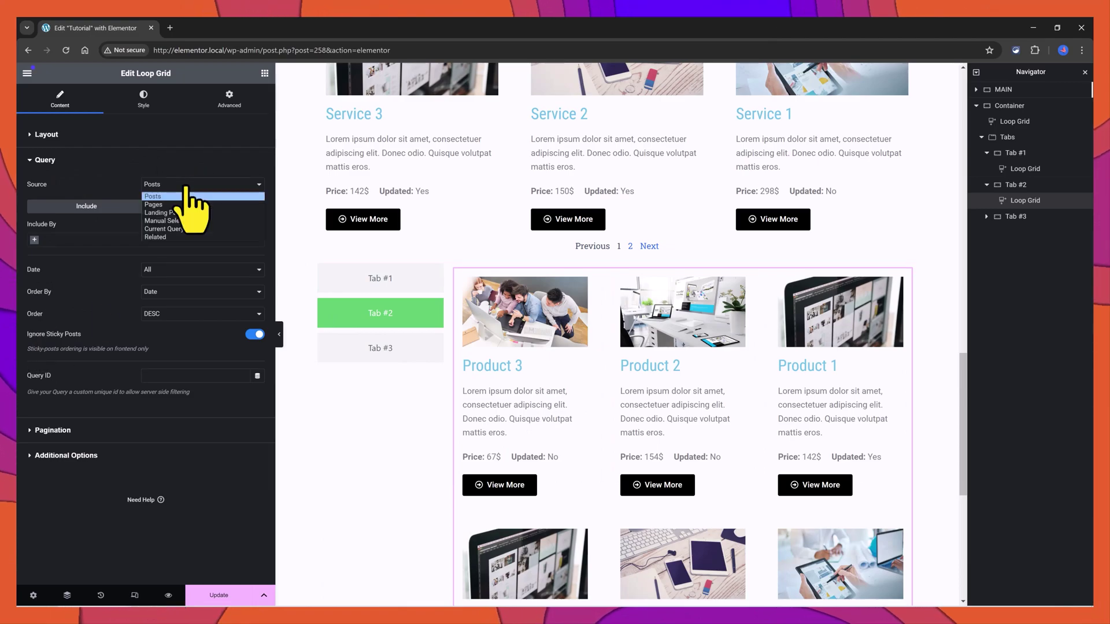
{"action": "left_click", "coordinate": [172, 197]}
{"action": "left_click", "coordinate": [58, 238]}
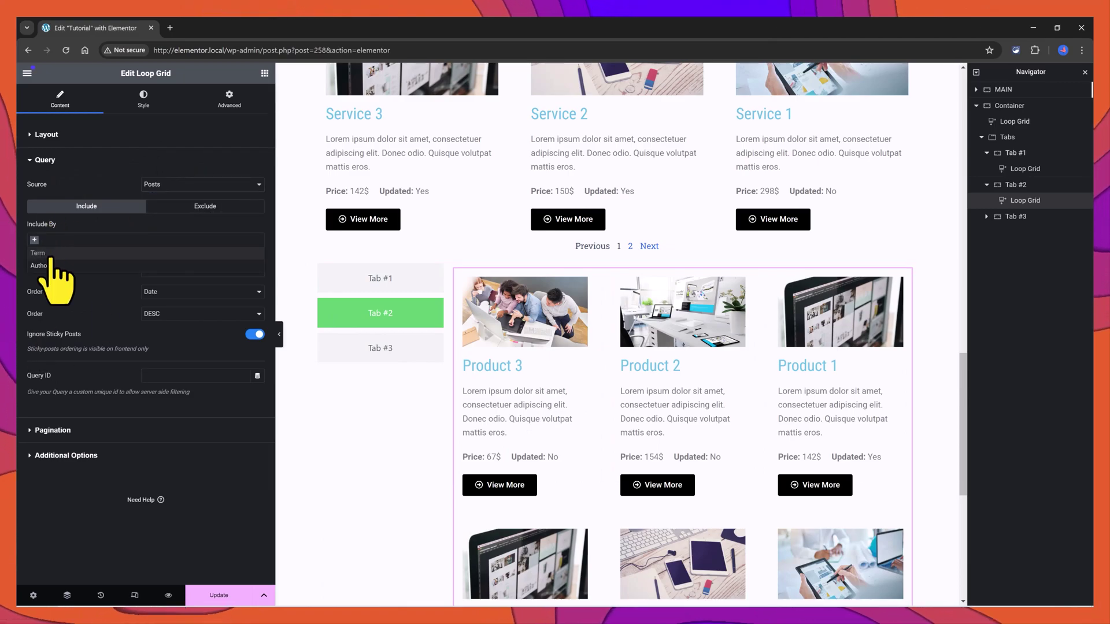
{"action": "left_click", "coordinate": [51, 254]}
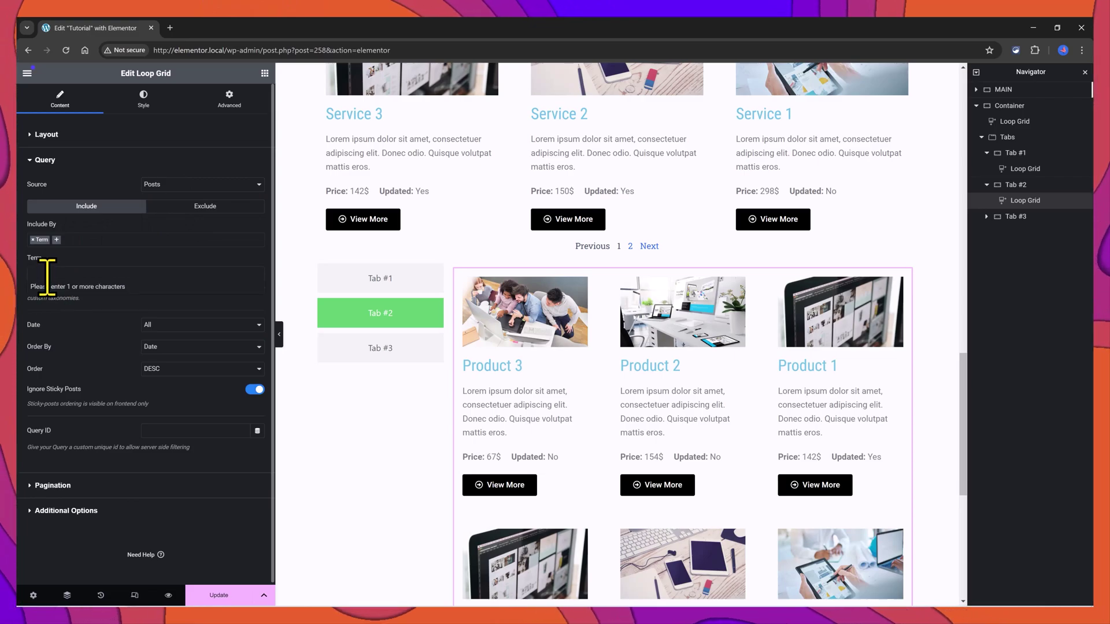
{"action": "type", "text": "tab"}
{"action": "left_click", "coordinate": [79, 286]}
Step: Paste a Loop Grid into Tab #3 and assign it the Elementor Loop Item #93 template
{"action": "left_click", "coordinate": [341, 349]}
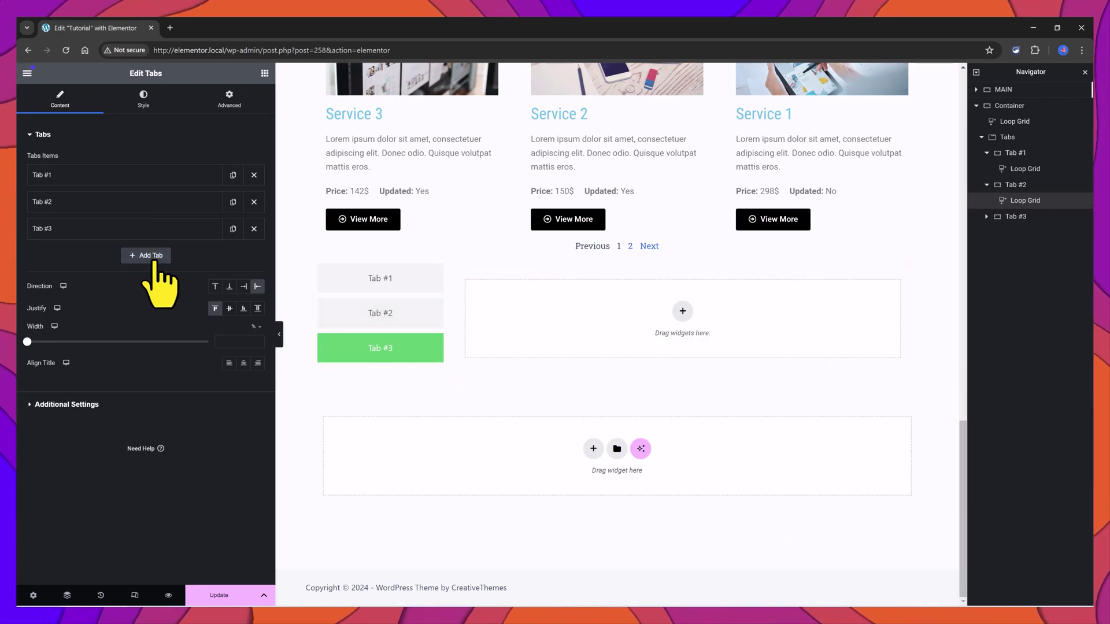
{"action": "left_click", "coordinate": [639, 354]}
{"action": "key", "text": "ctrl+v"}
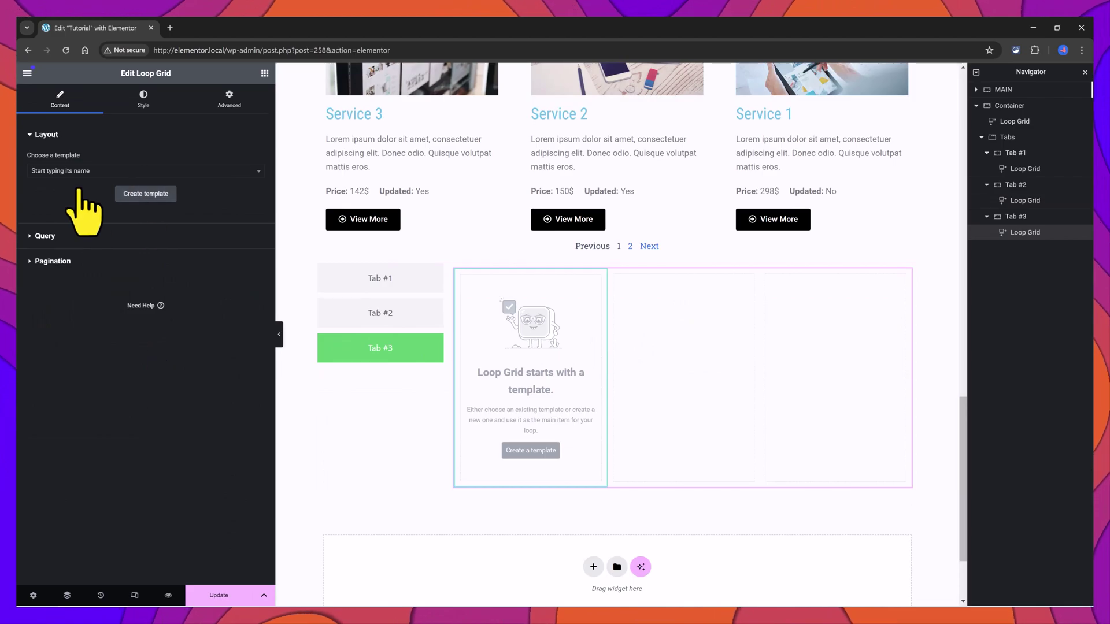
{"action": "left_click", "coordinate": [63, 172]}
{"action": "type", "text": "elementor"}
{"action": "left_click", "coordinate": [65, 201]}
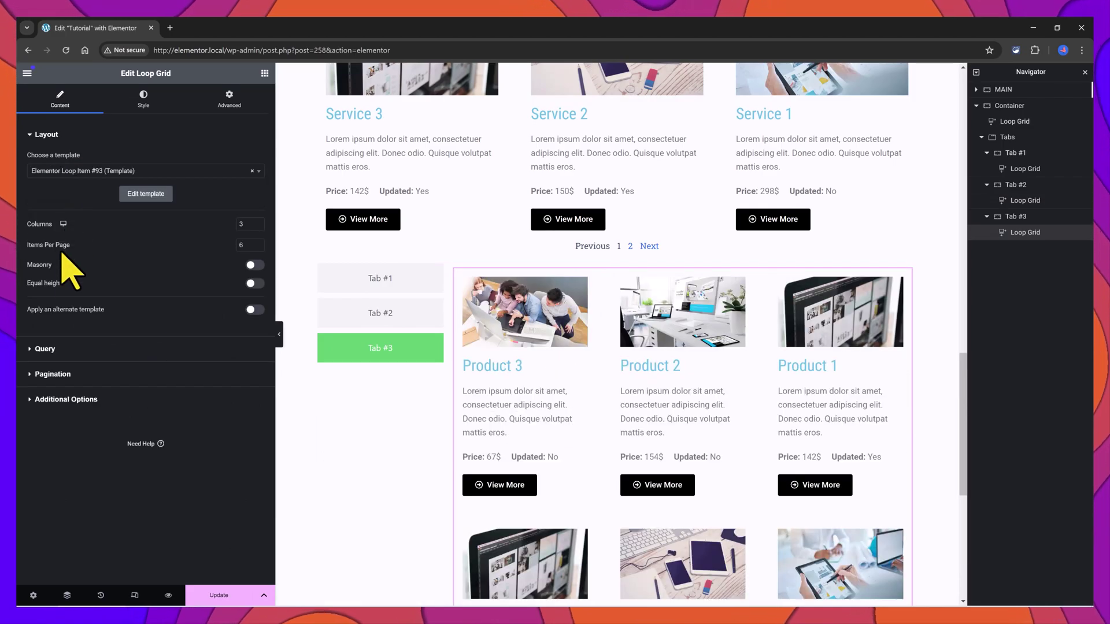
Step: Filter Tab #3's grid by Term, removing Products and starting a search for Services
{"action": "left_click", "coordinate": [45, 349]}
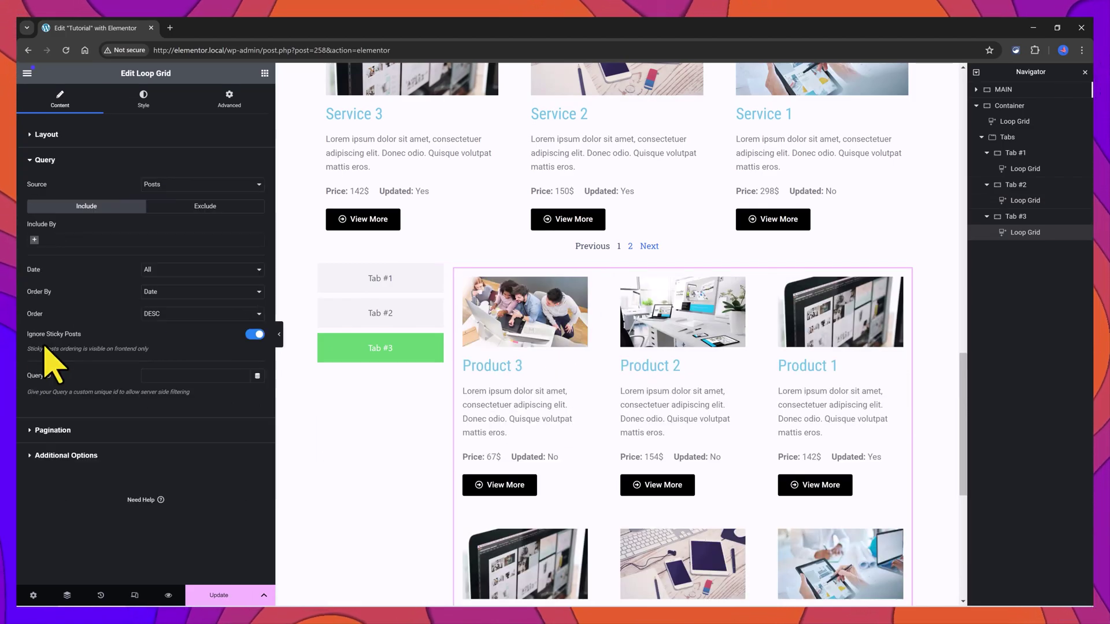
{"action": "left_click", "coordinate": [172, 185]}
{"action": "left_click", "coordinate": [54, 273]}
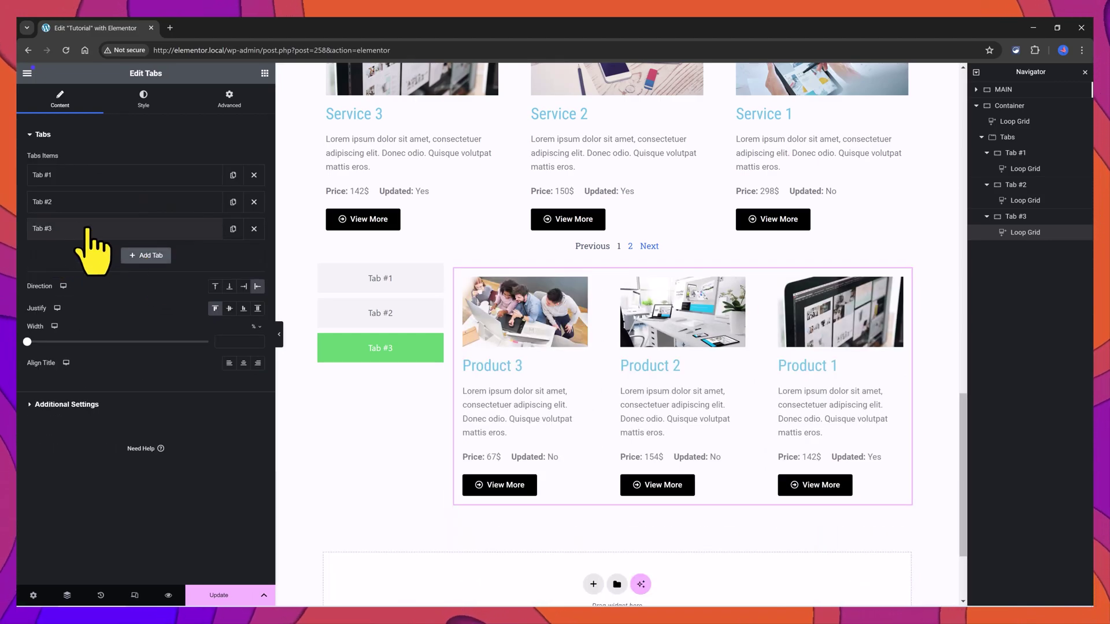
{"action": "left_click", "coordinate": [90, 229]}
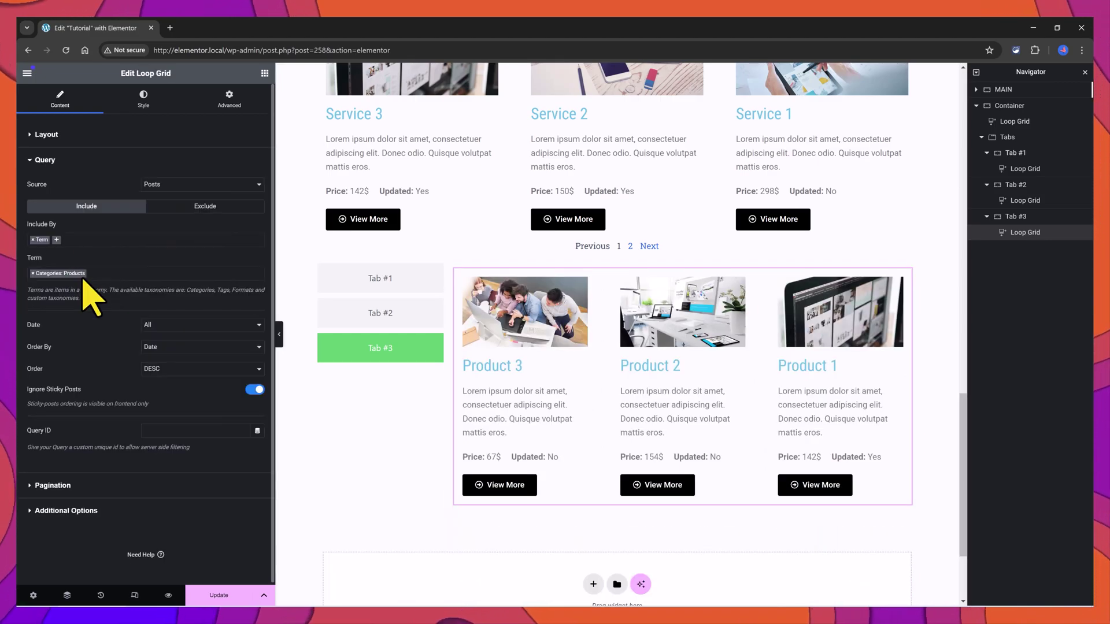
{"action": "left_click", "coordinate": [33, 273]}
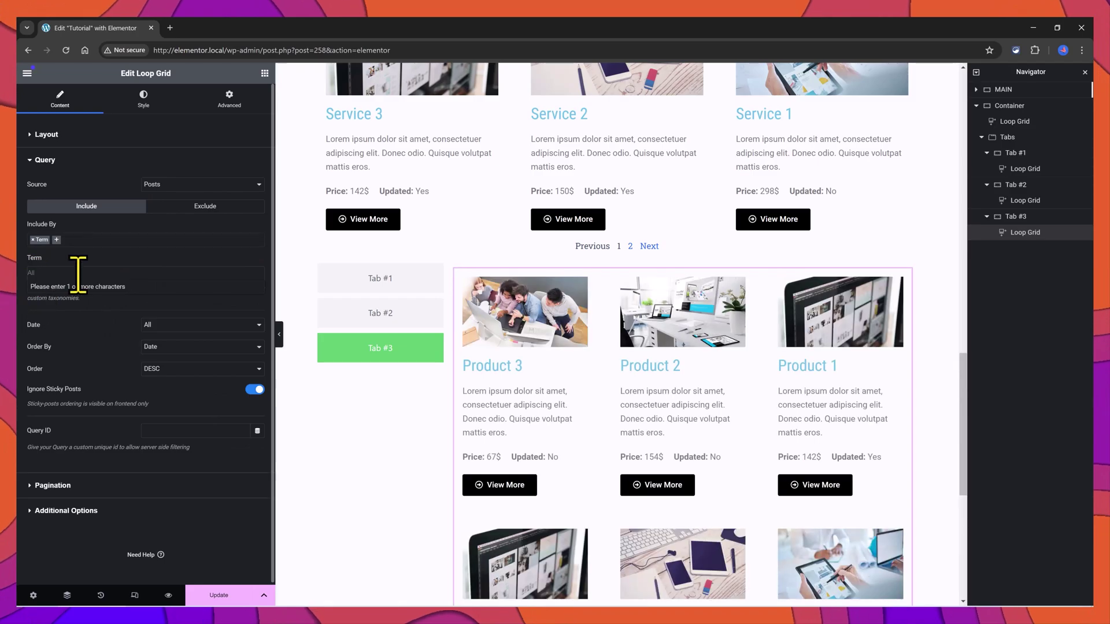
{"action": "left_click", "coordinate": [53, 275]}
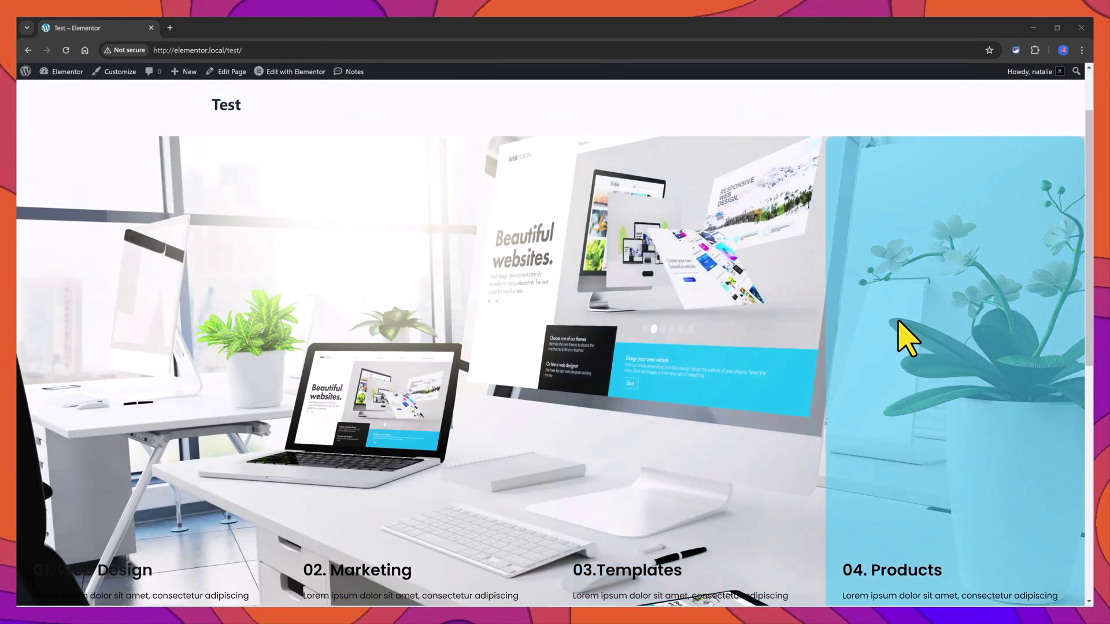
Step: On the live Test page, scroll to Check Our Products and view the Templates, then Services tab
{"action": "scroll", "coordinate": [1085, 278], "scroll_direction": "down", "scroll_amount": 1}
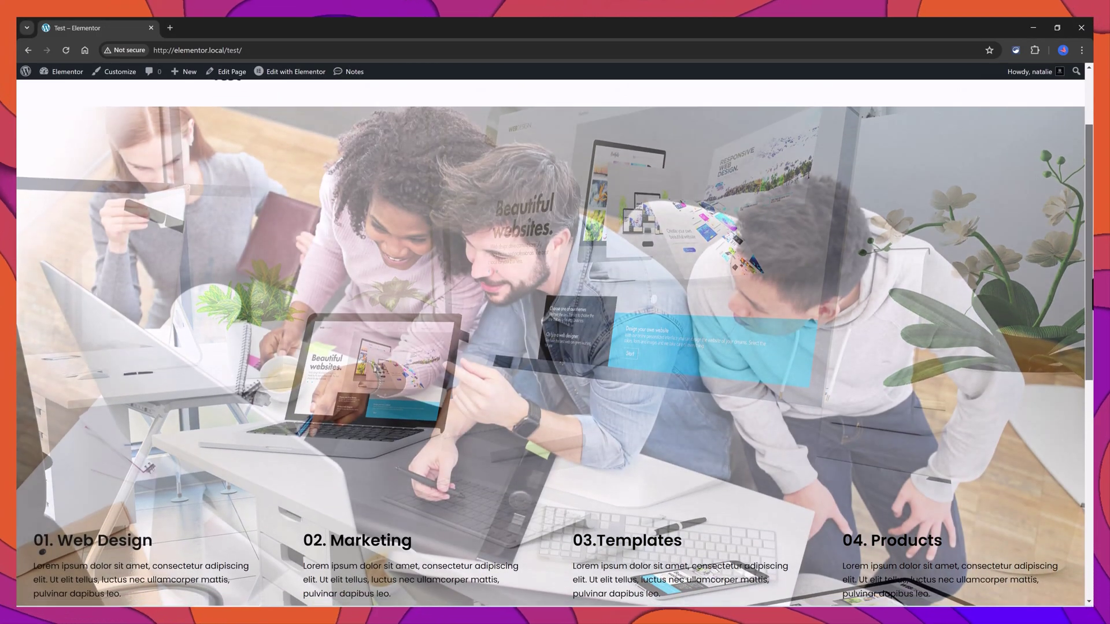
{"action": "scroll", "coordinate": [1030, 309], "scroll_direction": "down", "scroll_amount": 1}
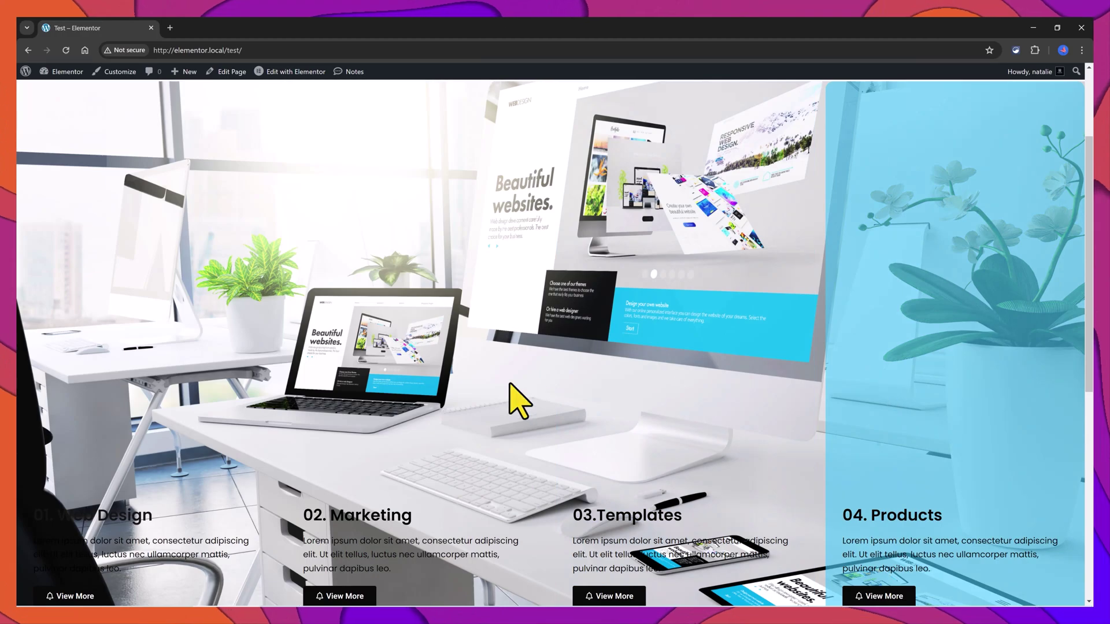
{"action": "scroll", "coordinate": [335, 347], "scroll_direction": "down", "scroll_amount": 7}
{"action": "left_click", "coordinate": [324, 353]}
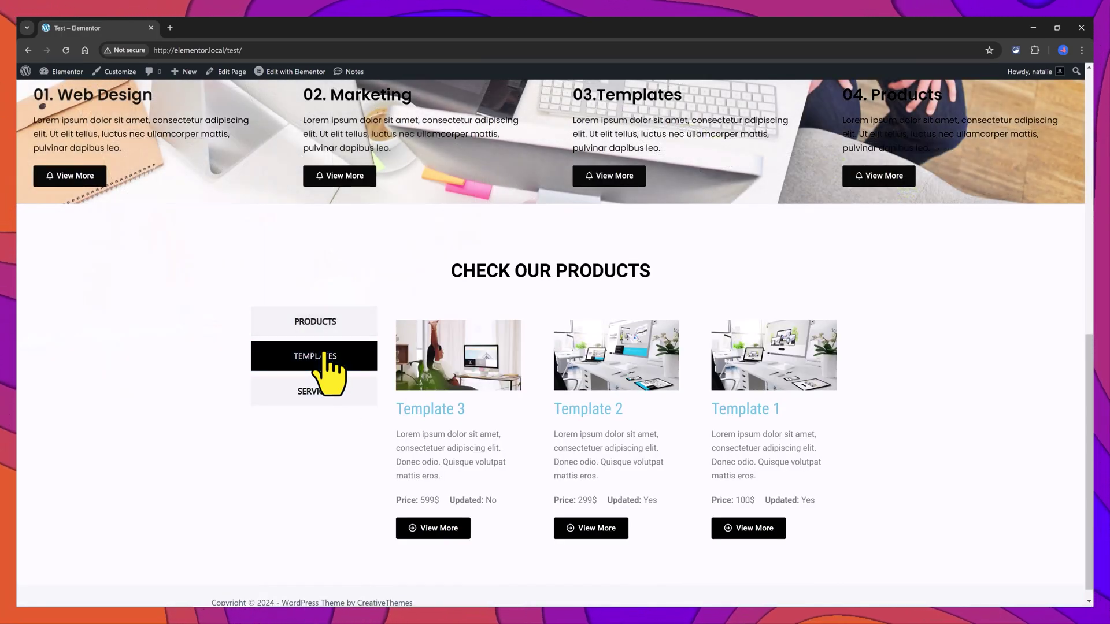
{"action": "left_click", "coordinate": [312, 393]}
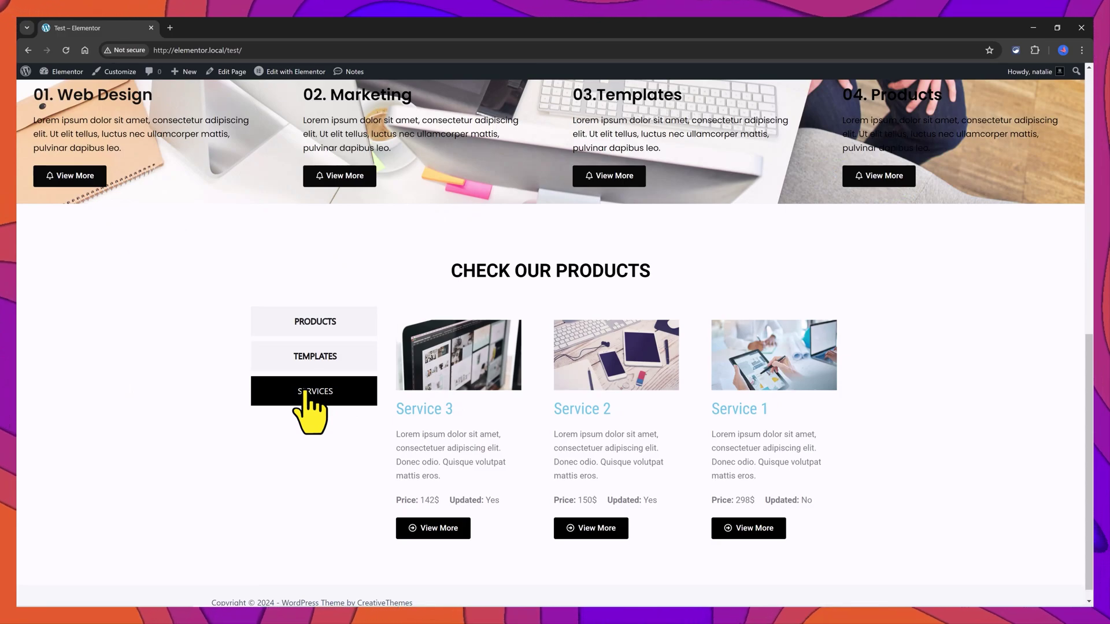